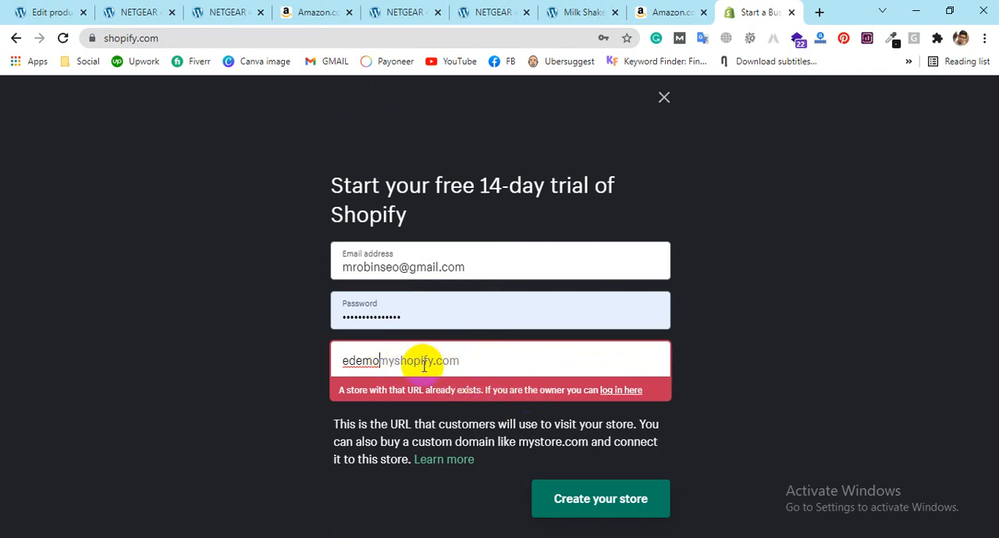
# Step: Replace the store name in the free-trial sign-up form with edemo1216
pyautogui.click(713, 358)
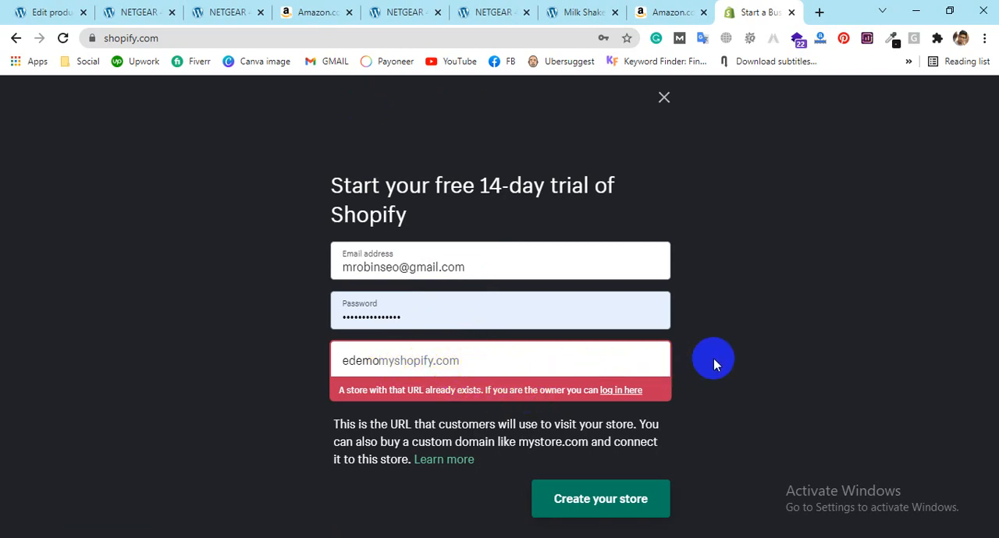
pyautogui.click(425, 361)
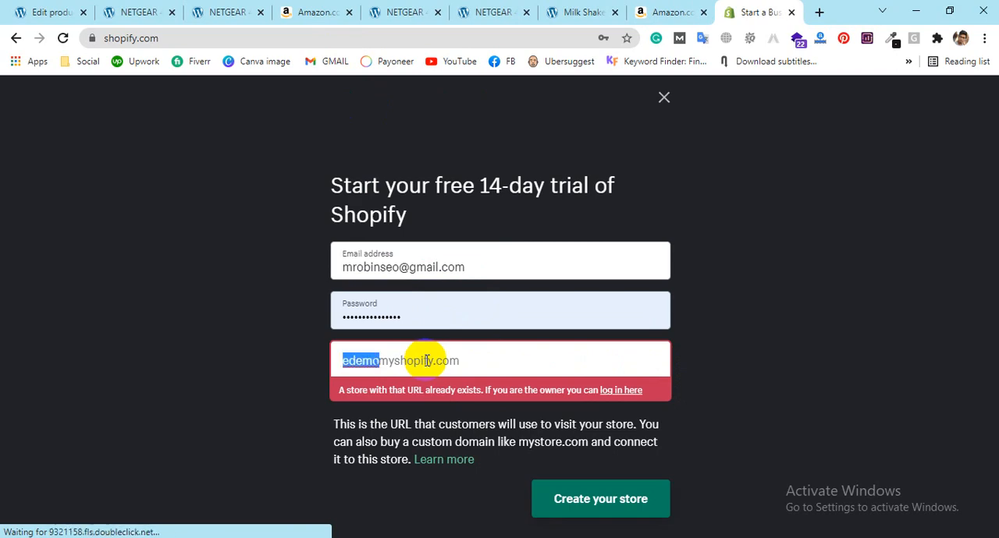
pyautogui.press('BackSpace')
pyautogui.click(761, 367)
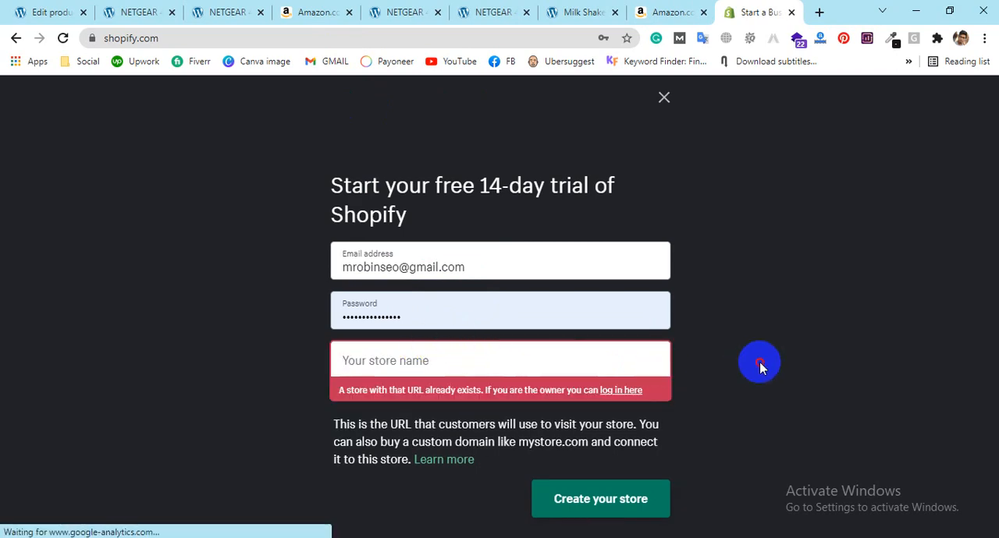
pyautogui.click(533, 351)
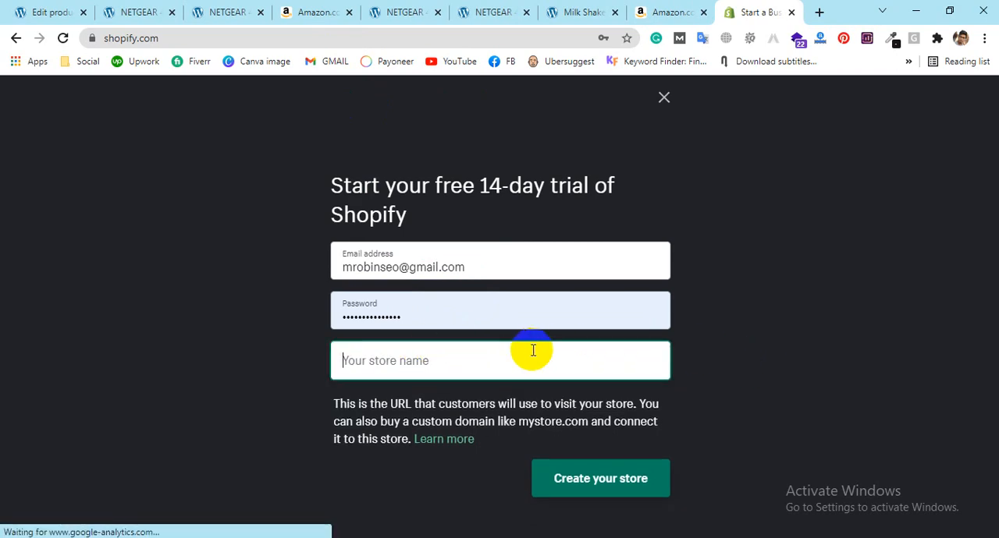
pyautogui.write('edem')
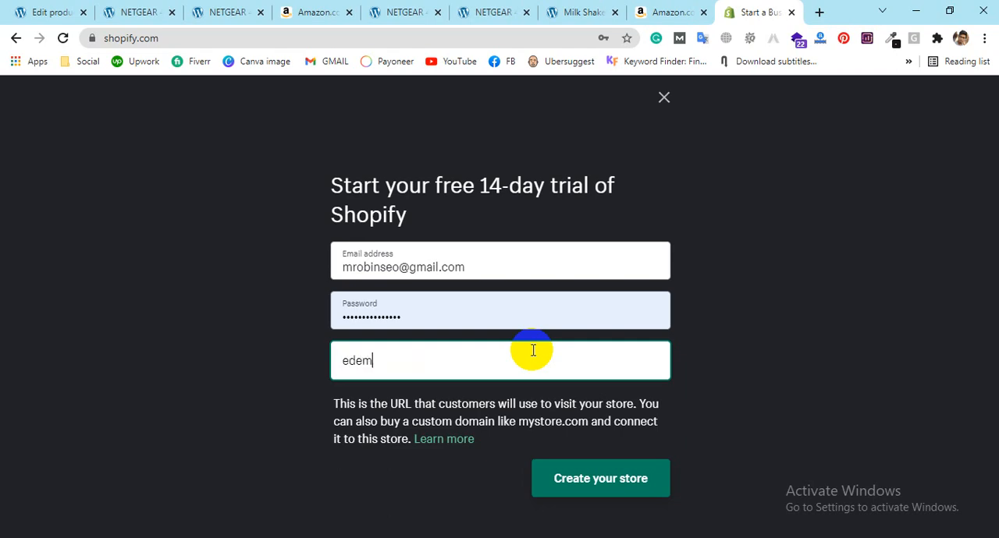
pyautogui.write('o1216')
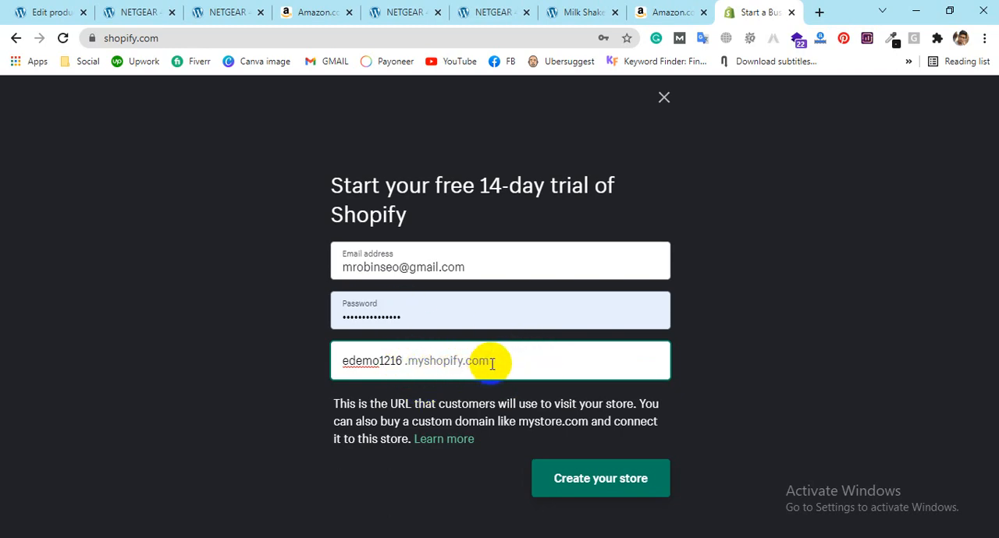
# Step: Create the store with the entered sign-up details and dismiss the browser's saved-password notice
pyautogui.moveTo(390, 361); pyautogui.dragTo(499, 366)
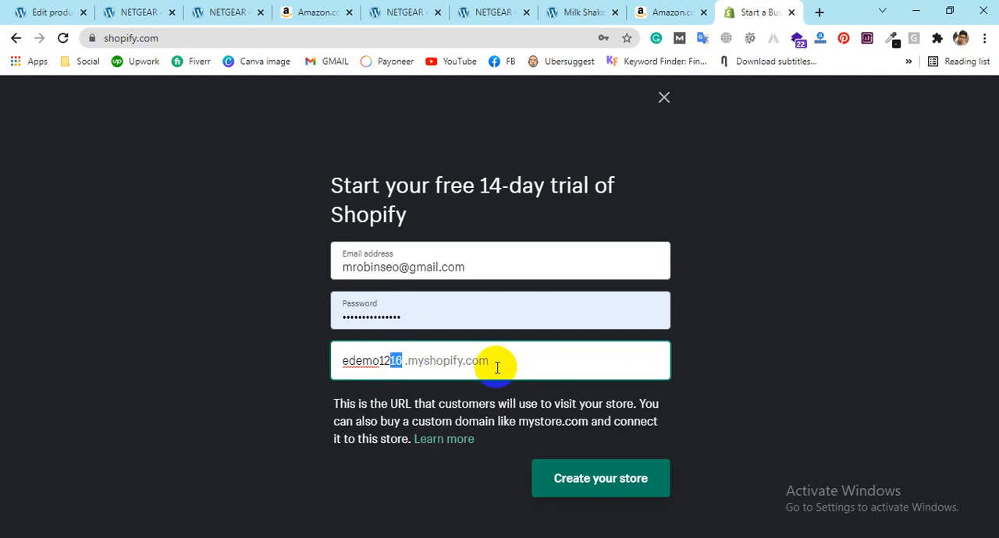
pyautogui.doubleClick(445, 360)
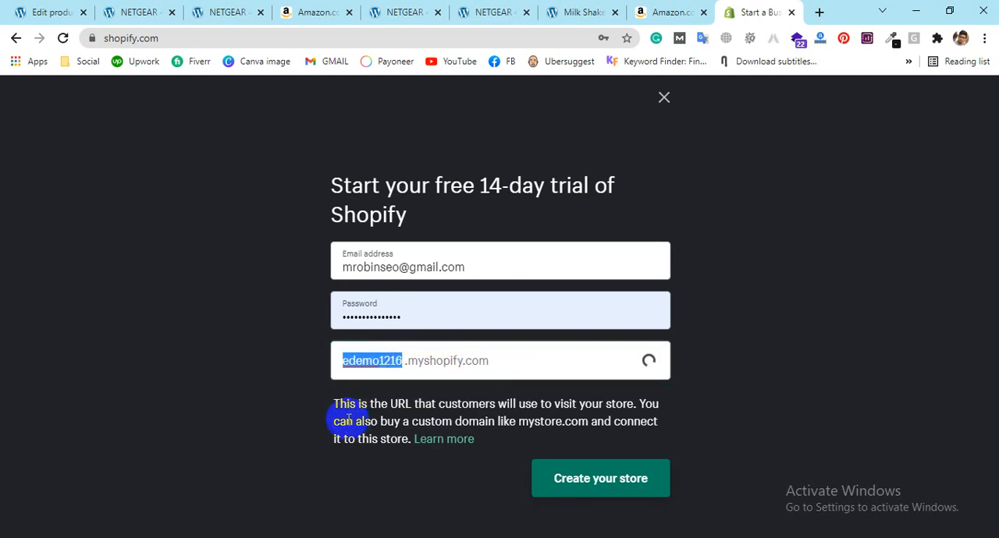
pyautogui.click(597, 500)
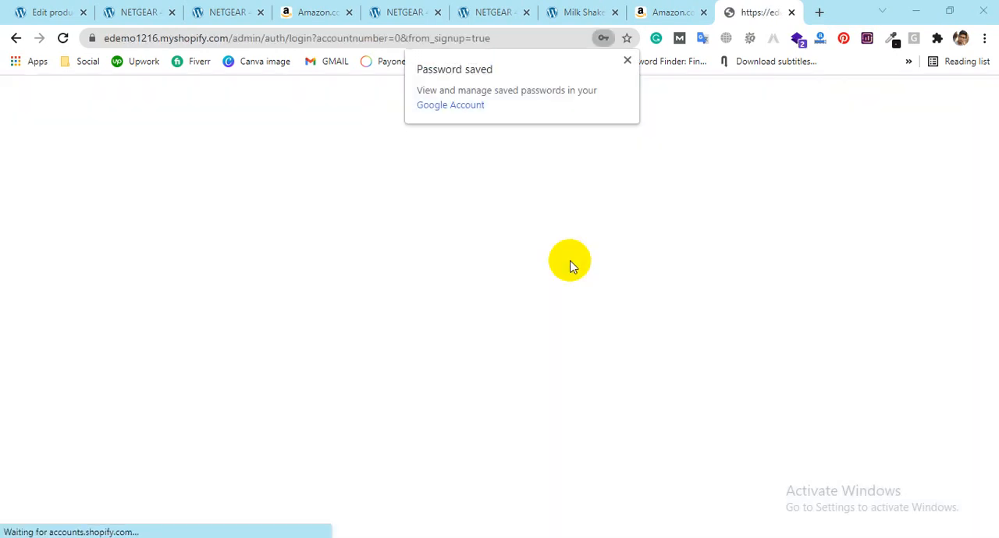
pyautogui.click(627, 61)
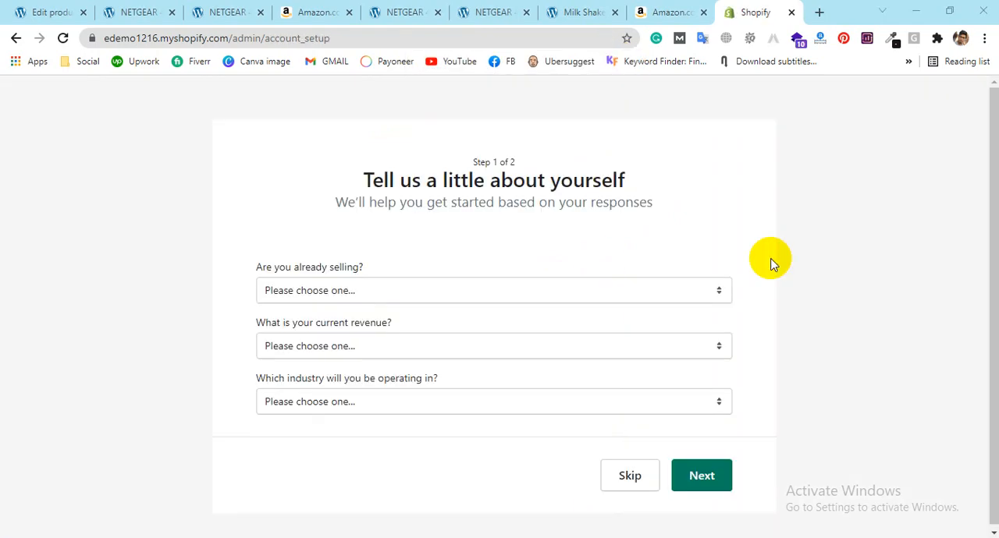
# Step: Answer the setup questions with "I'm just playing around", "৳0 BDT (I'm just getting started)" and Jewelry, and continue to the address form
pyautogui.click(303, 291)
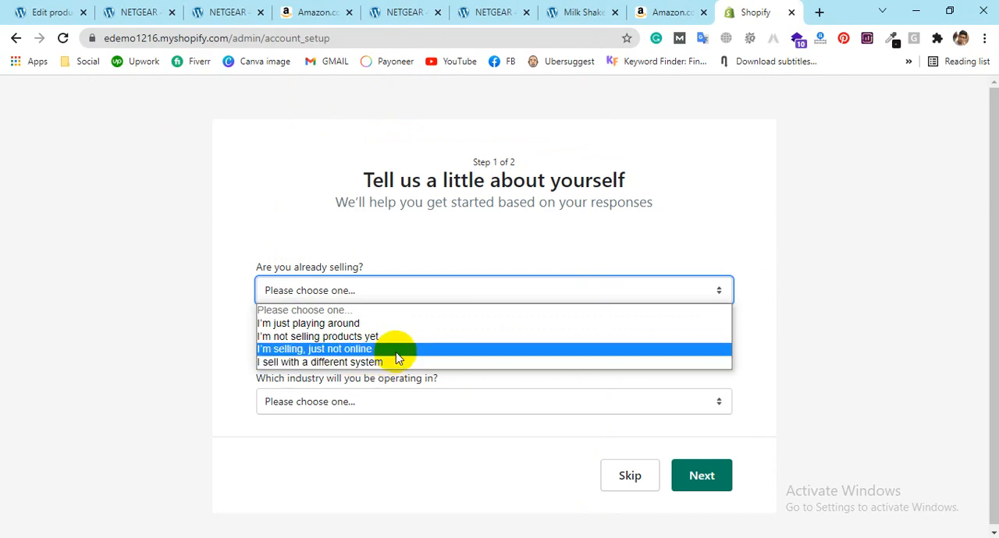
pyautogui.click(429, 323)
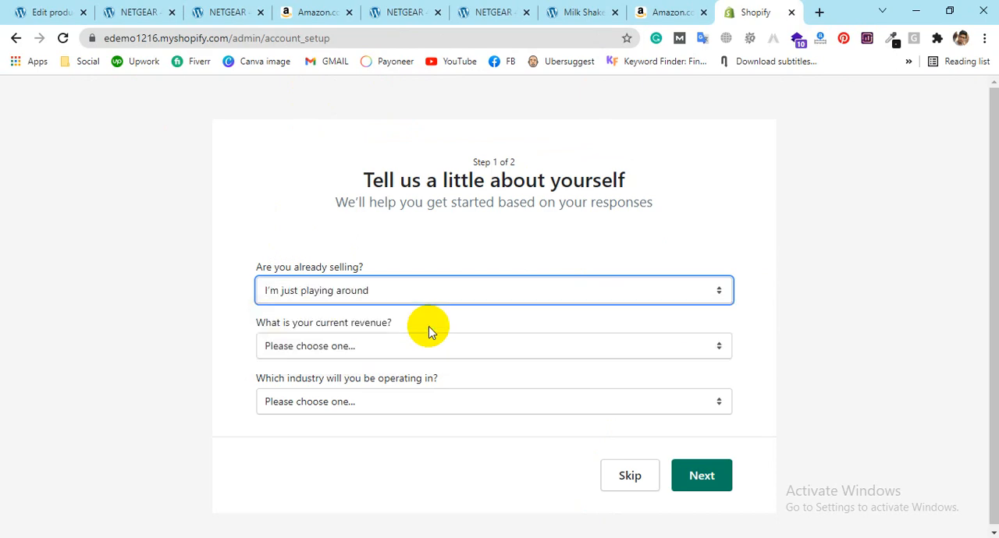
pyautogui.click(355, 346)
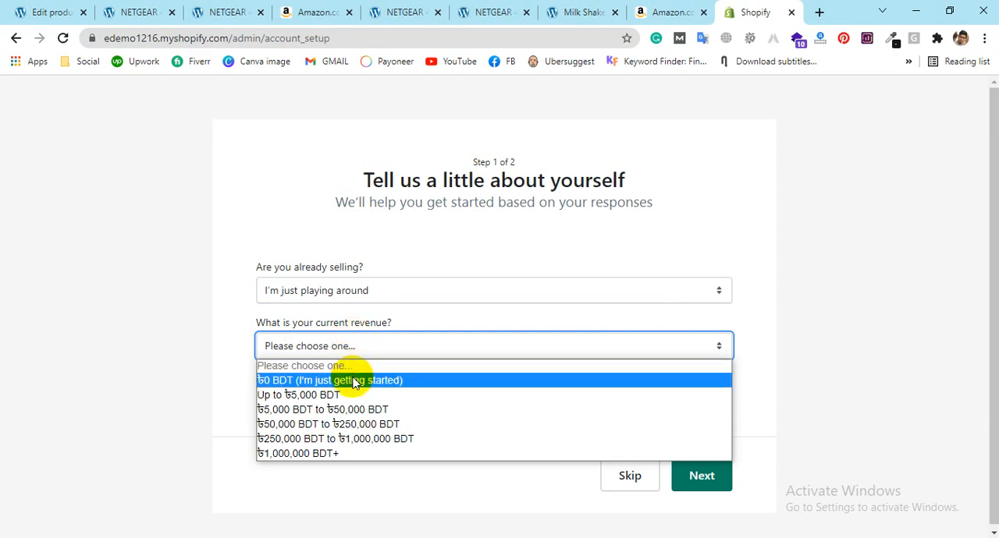
pyautogui.click(354, 383)
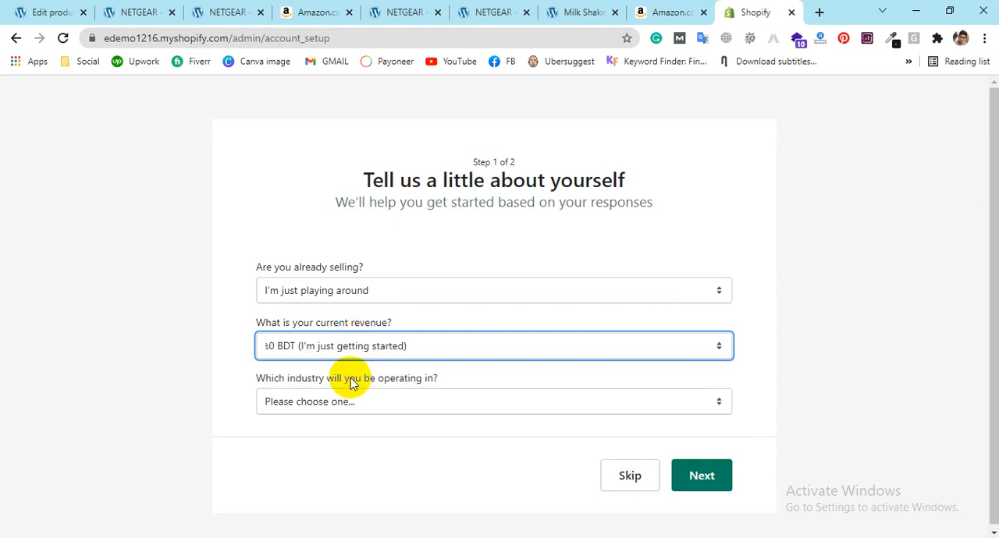
pyautogui.click(367, 406)
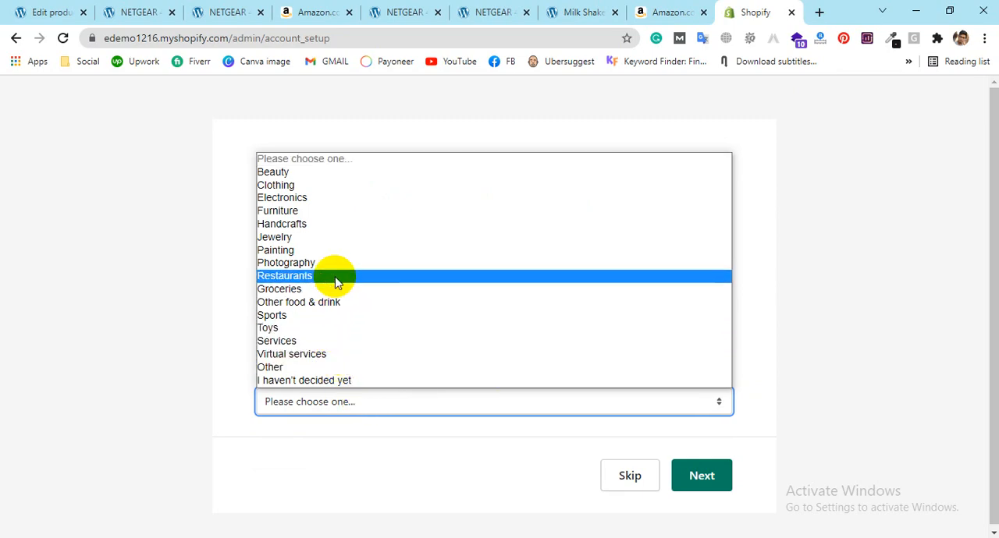
pyautogui.click(324, 237)
pyautogui.click(707, 473)
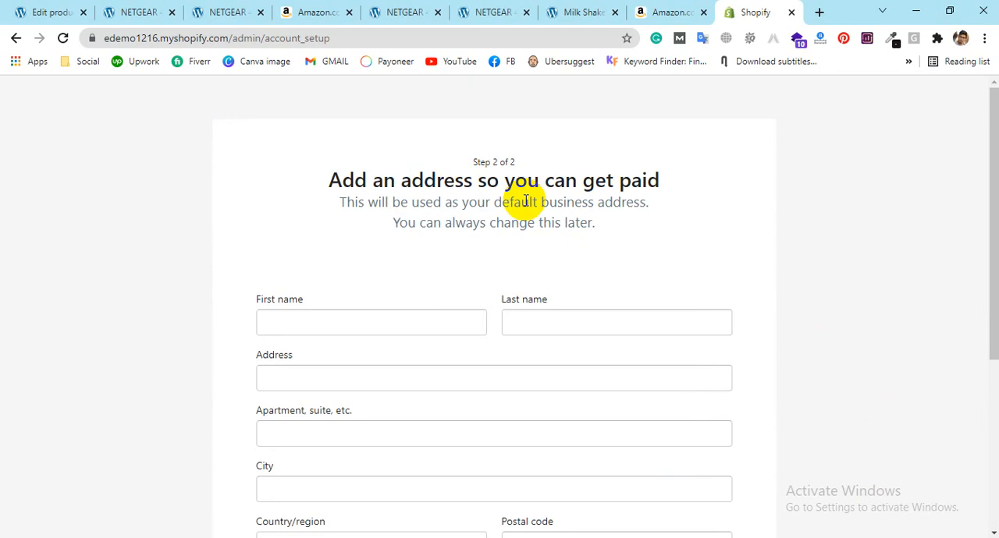
# Step: Enter the owner's first and last name and fill in the business address from the saved address suggestion
pyautogui.scroll(-4, 651, 277)
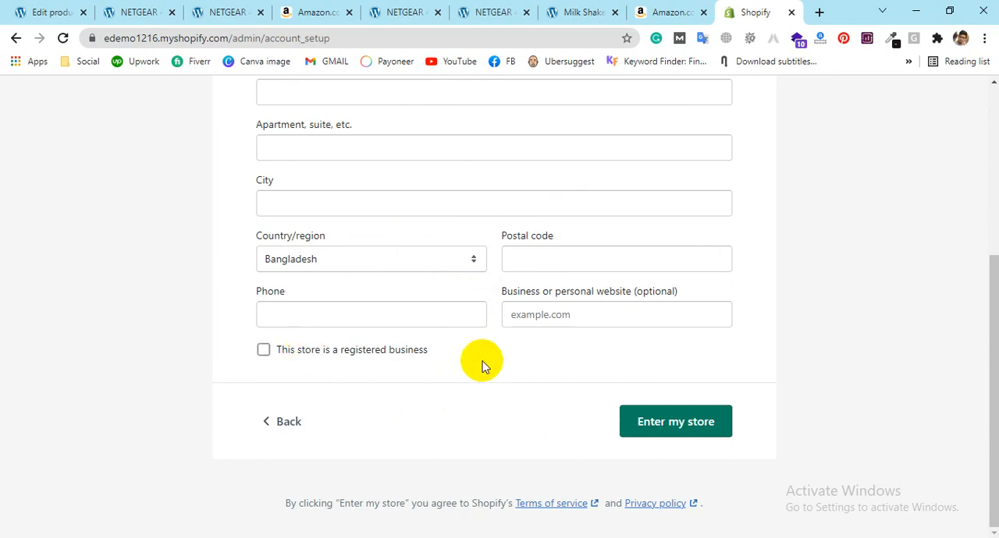
pyautogui.scroll(3, 482, 363)
pyautogui.click(440, 259)
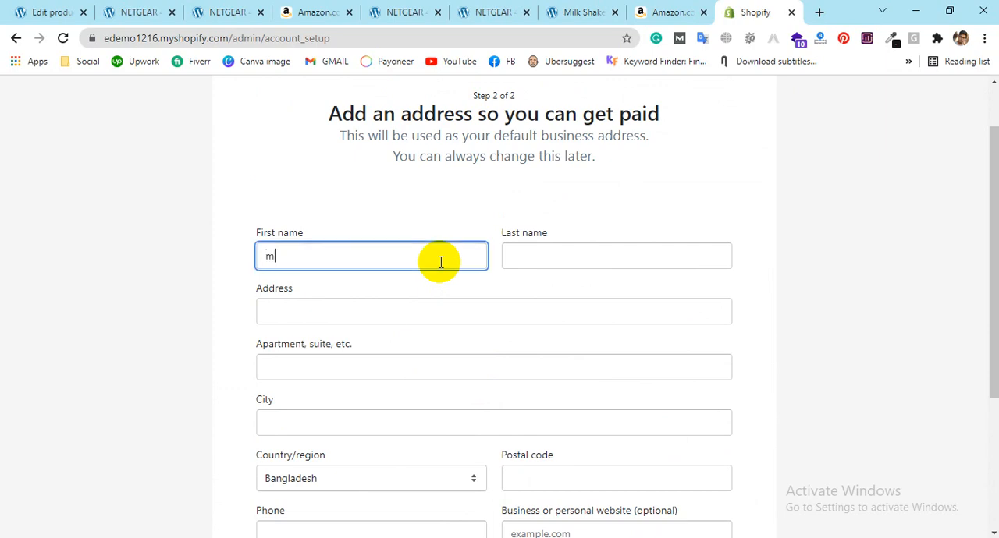
pyautogui.click(587, 254)
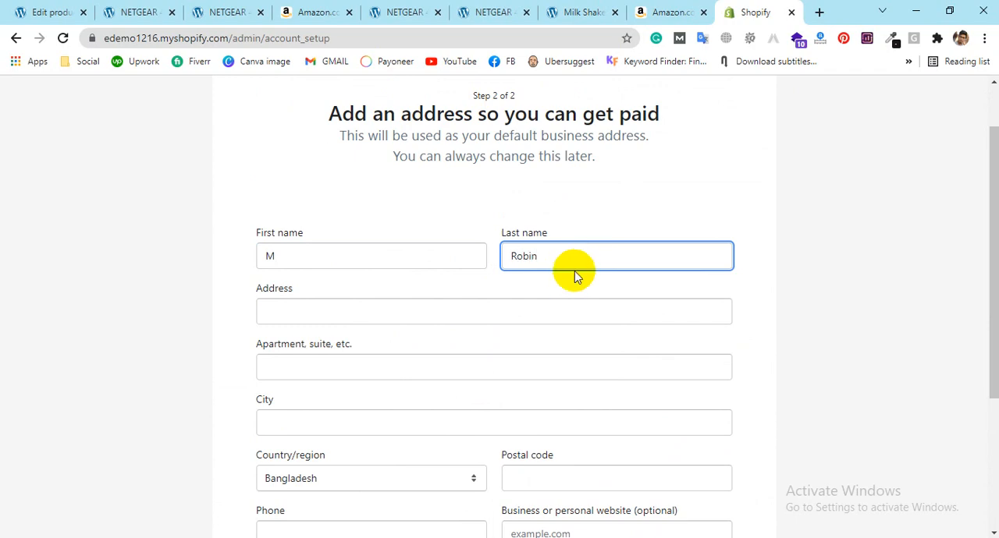
pyautogui.click(562, 308)
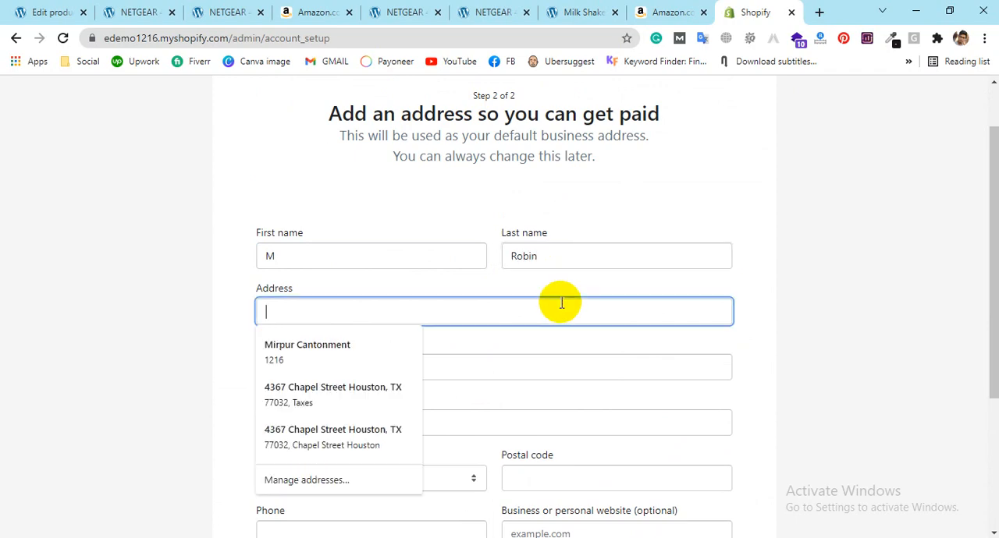
pyautogui.click(362, 368)
pyautogui.scroll(-1, 408, 297)
pyautogui.scroll(-1, 613, 267)
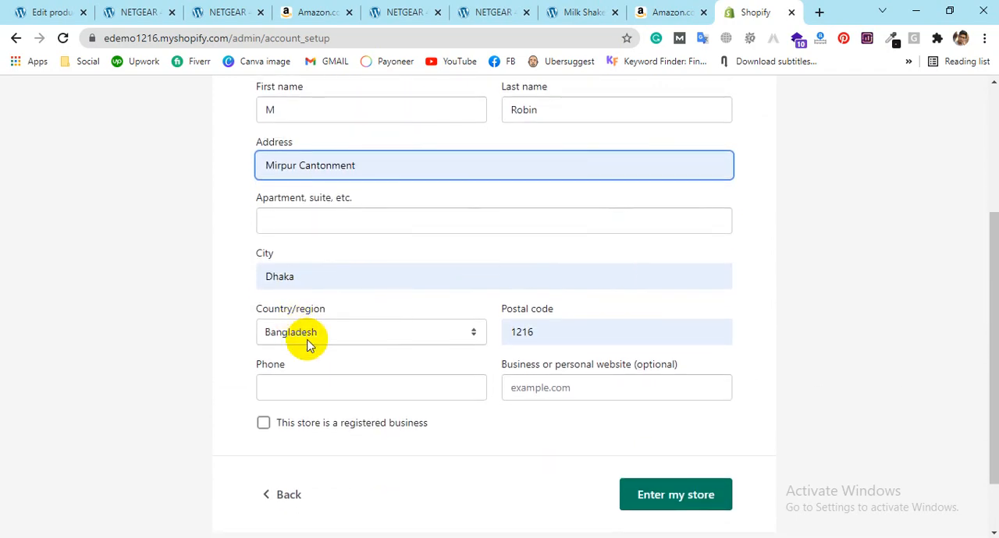
# Step: Enter the business phone number, leaving the optional website empty, and submit the form to enter the store
pyautogui.click(351, 380)
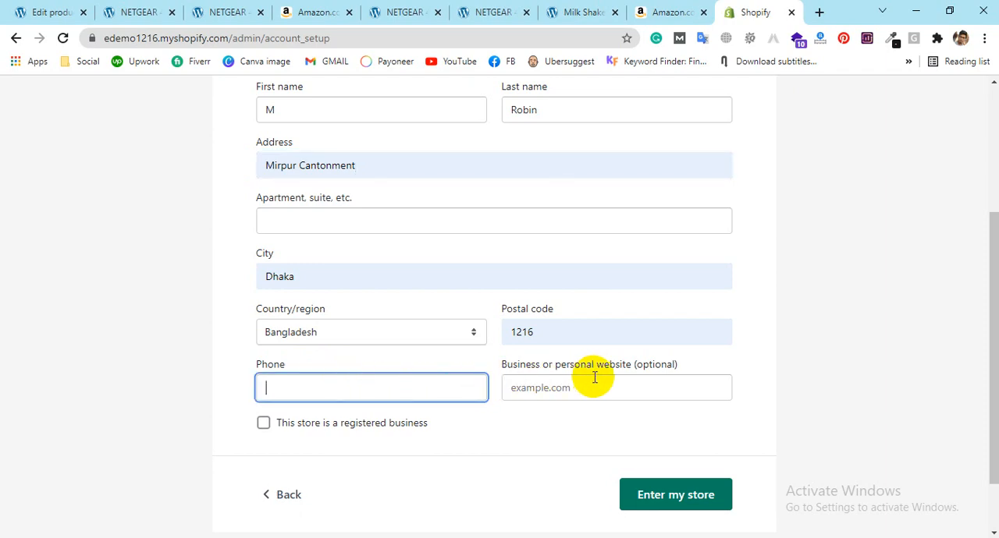
pyautogui.click(567, 388)
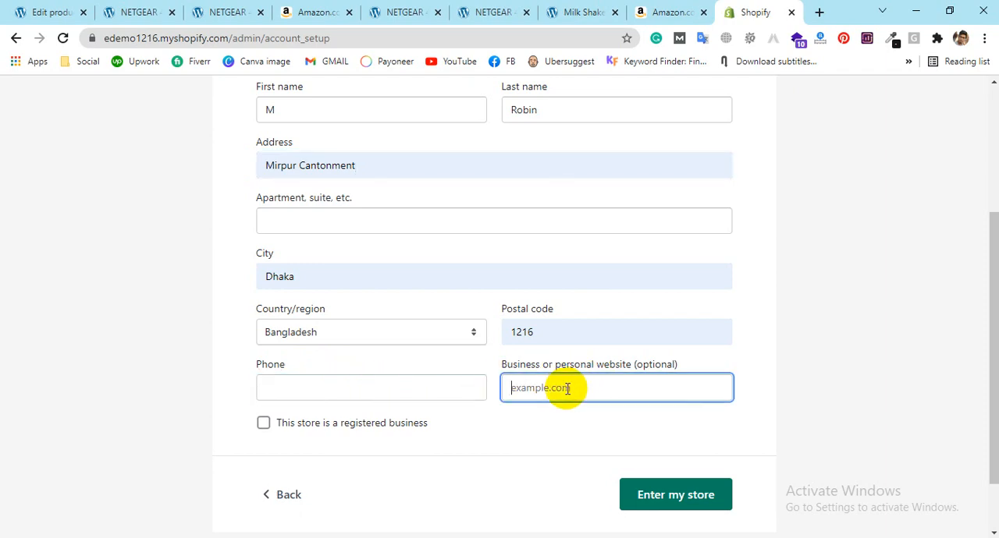
pyautogui.click(676, 495)
pyautogui.scroll(-5, 428, 391)
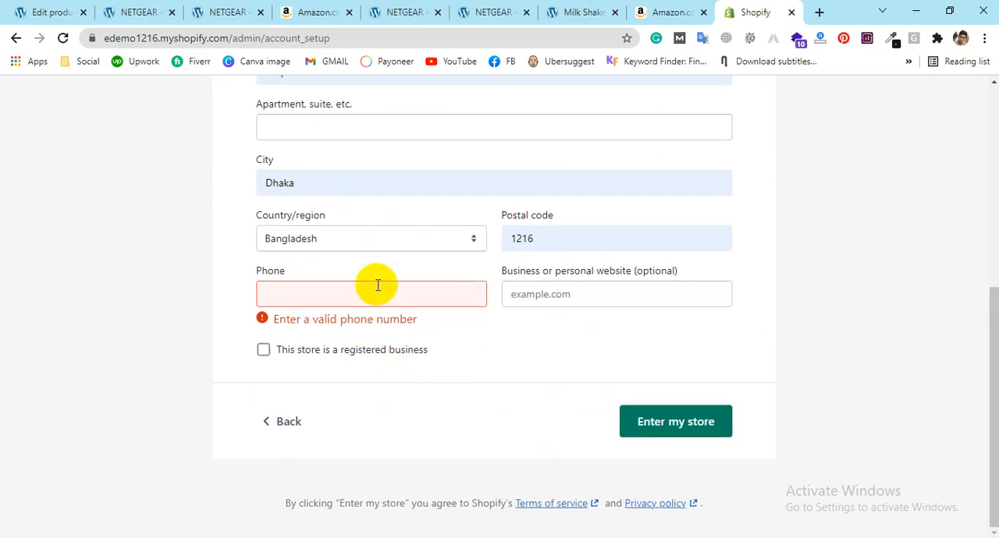
pyautogui.click(378, 294)
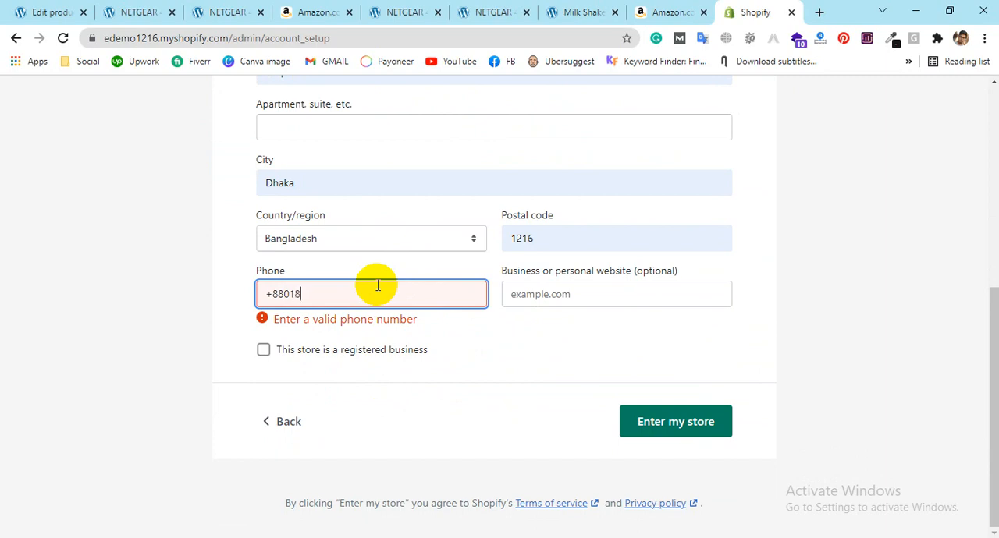
pyautogui.write('32823756')
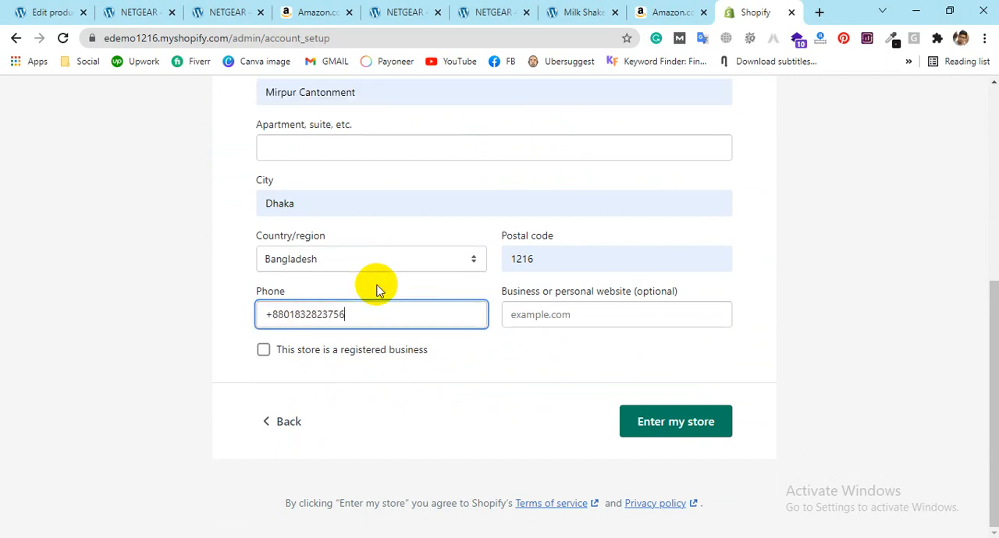
pyautogui.click(716, 420)
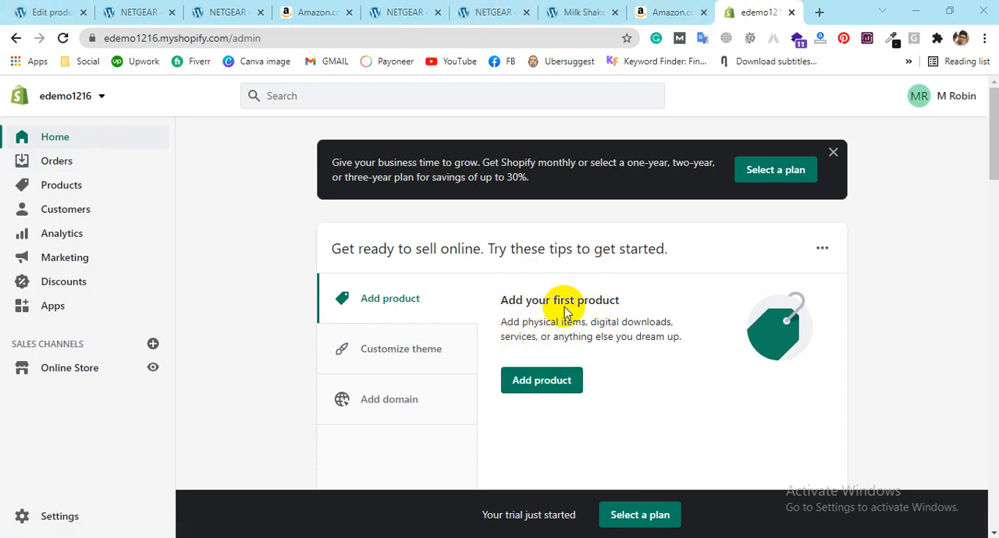
# Step: Open the store switcher in the admin and open Gmail in a new browser tab
pyautogui.click(101, 95)
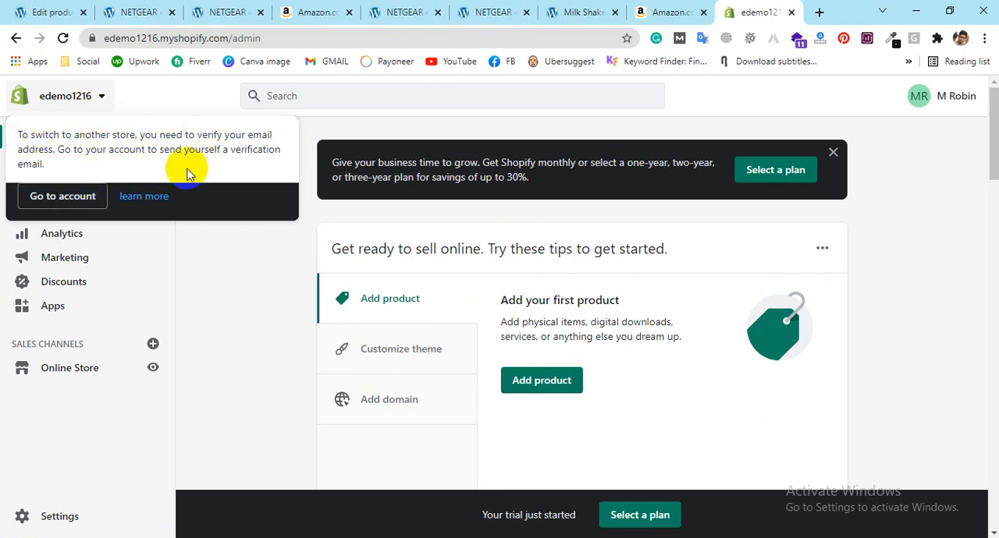
pyautogui.click(818, 12)
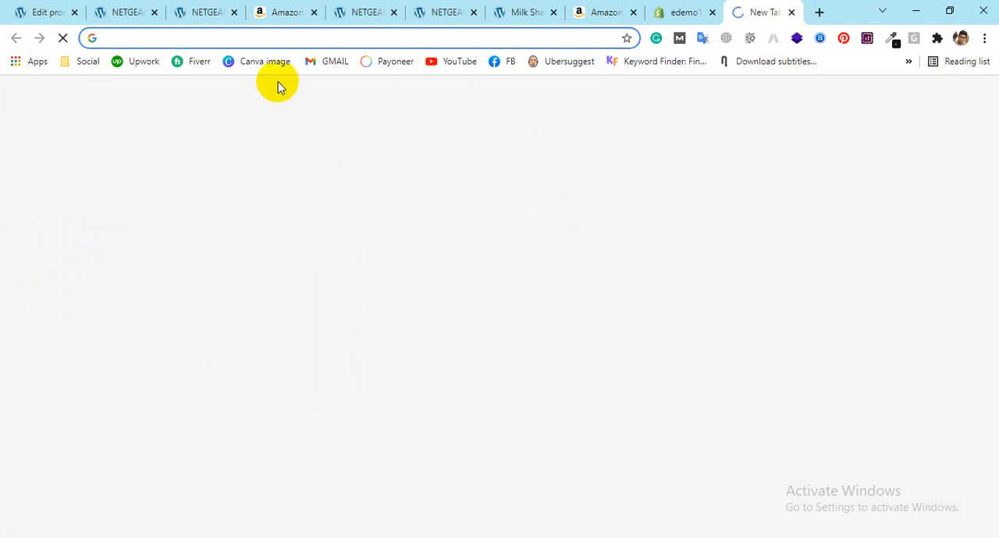
pyautogui.click(311, 60)
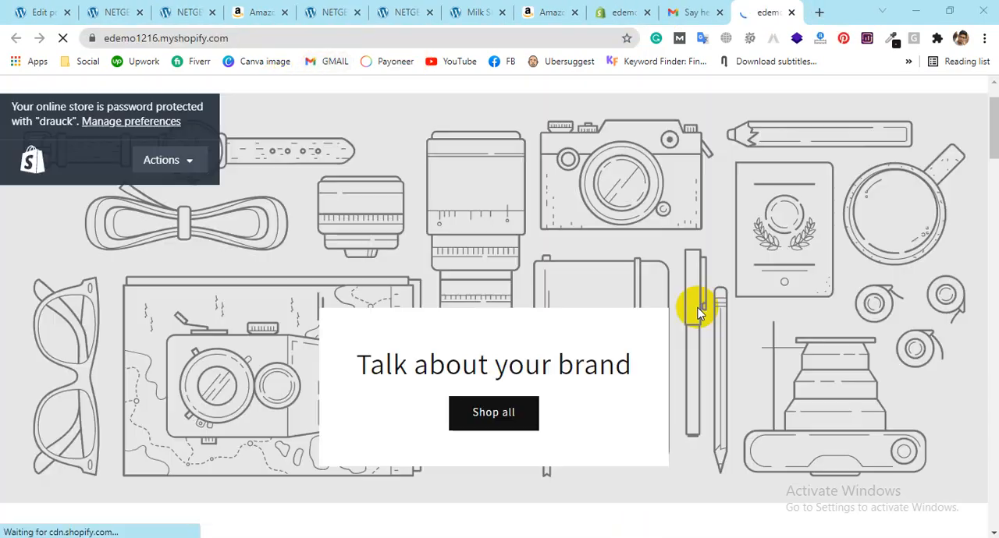
# Step: Look through the edemo1216 storefront's home page from the banner to the multicolumn section and dismiss the password-protection bar
pyautogui.scroll(-5, 698, 308)
pyautogui.scroll(-6, 759, 265)
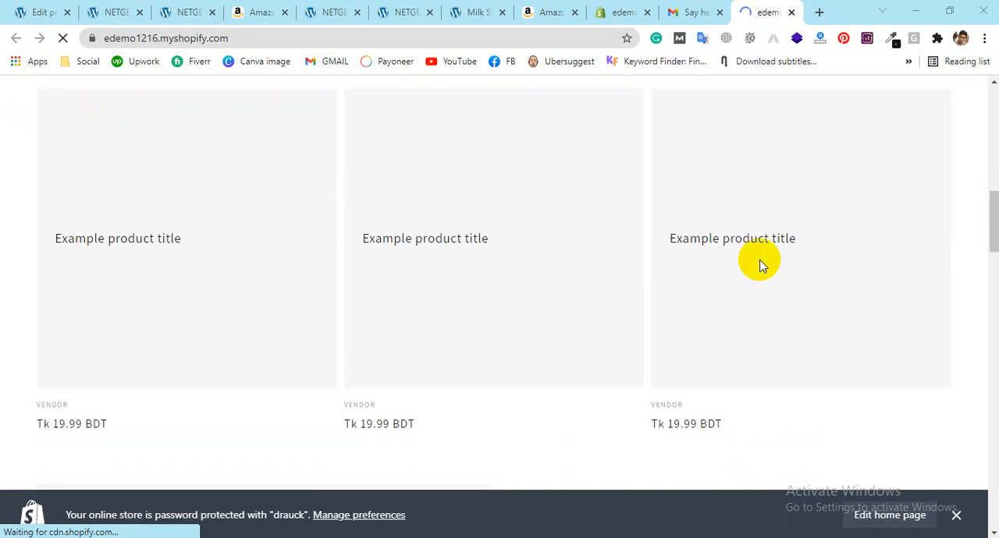
pyautogui.scroll(3, 758, 263)
pyautogui.scroll(-12, 642, 338)
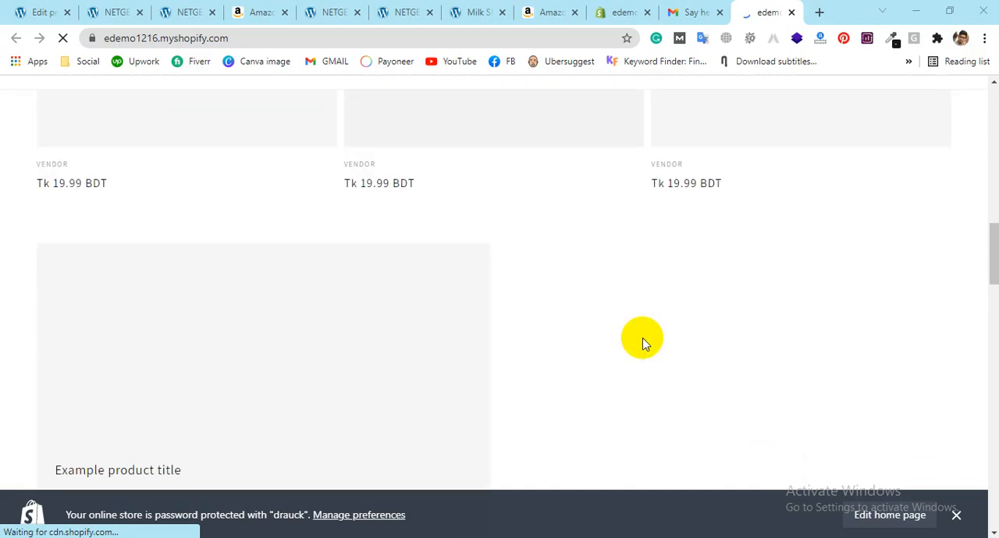
pyautogui.scroll(-10, 634, 348)
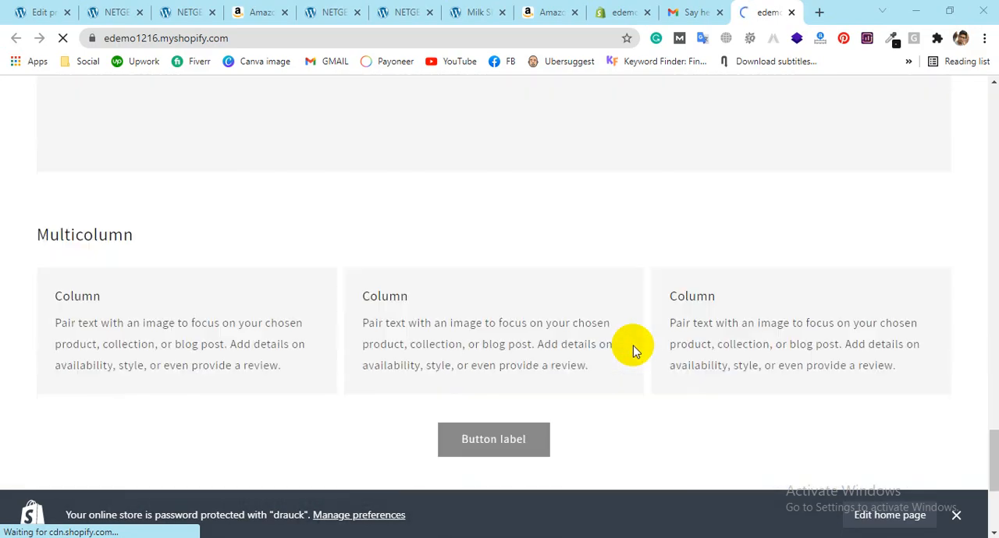
pyautogui.scroll(8, 634, 348)
pyautogui.scroll(15, 633, 346)
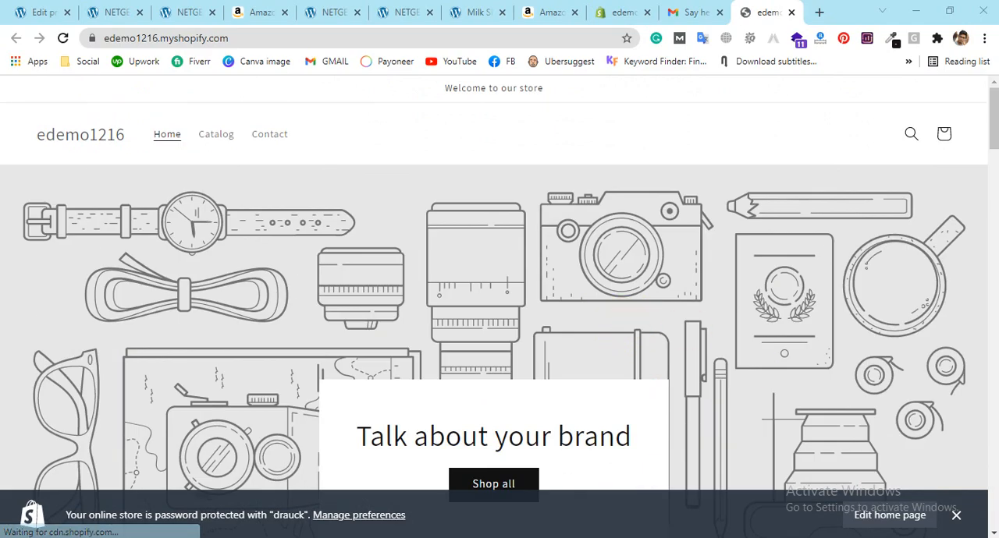
pyautogui.click(956, 515)
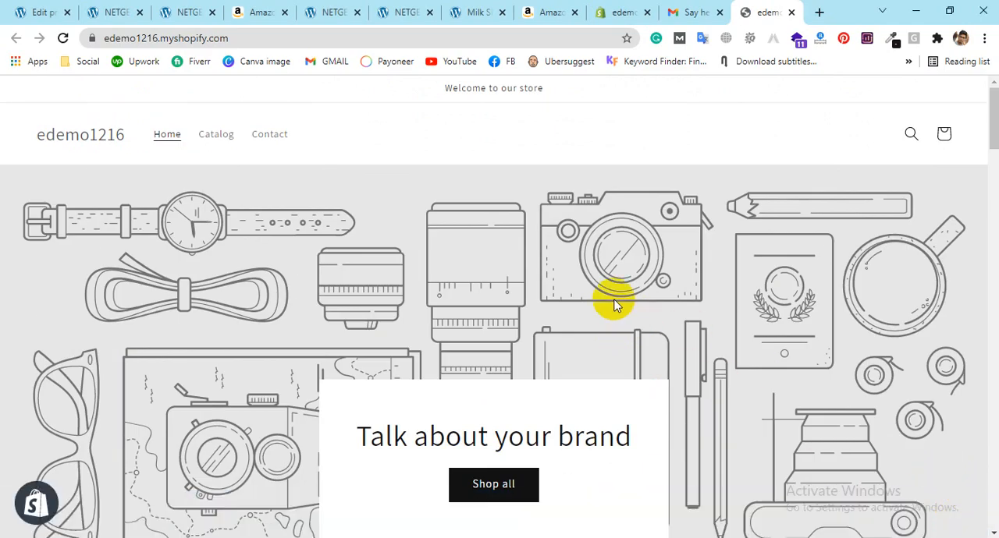
# Step: Open the store admin from the login link in the Shopify welcome email in Gmail and close the older admin tab
pyautogui.click(684, 9)
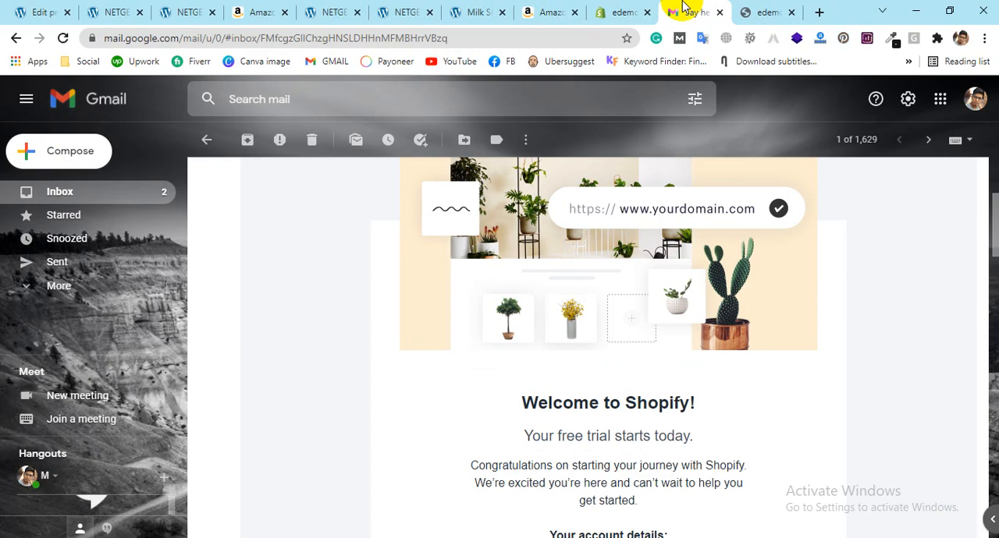
pyautogui.scroll(3, 557, 216)
pyautogui.scroll(-7, 430, 205)
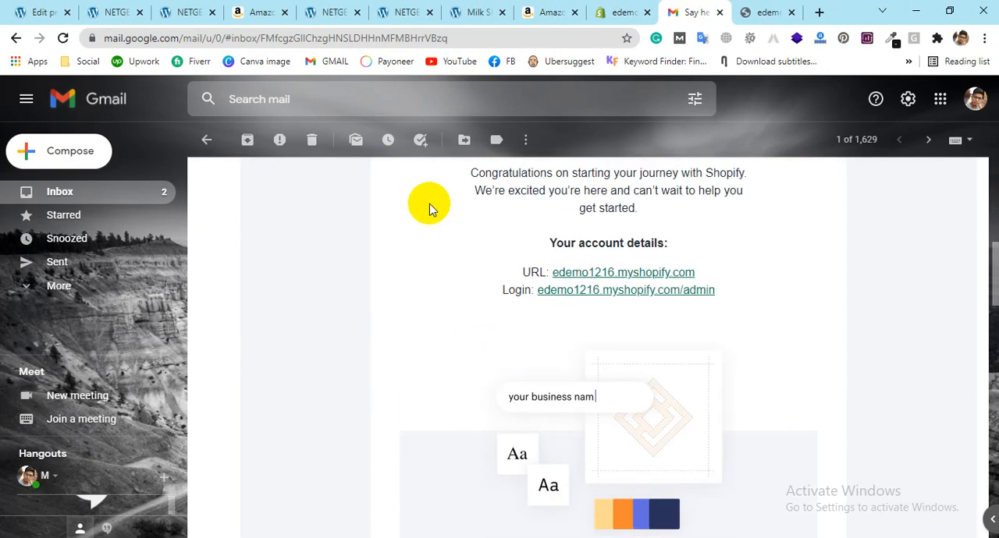
pyautogui.click(563, 291)
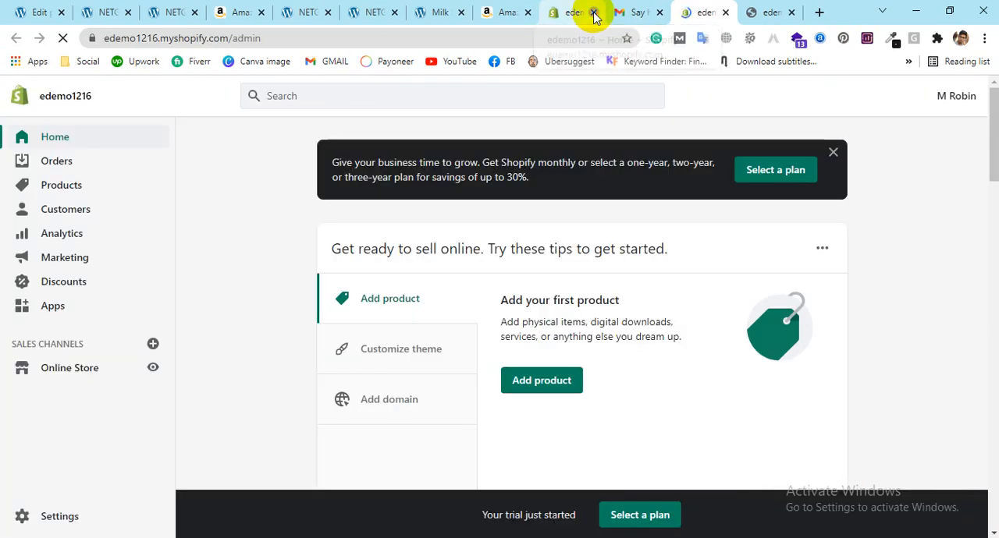
pyautogui.click(594, 14)
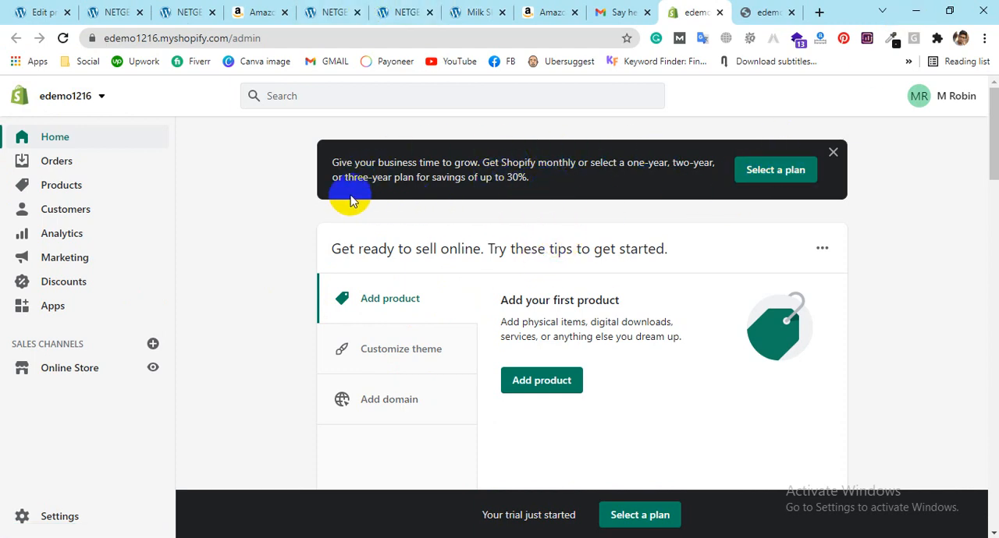
# Step: Look through the admin home page from the plan banner down to the email verification card
pyautogui.click(833, 153)
pyautogui.scroll(-4, 693, 350)
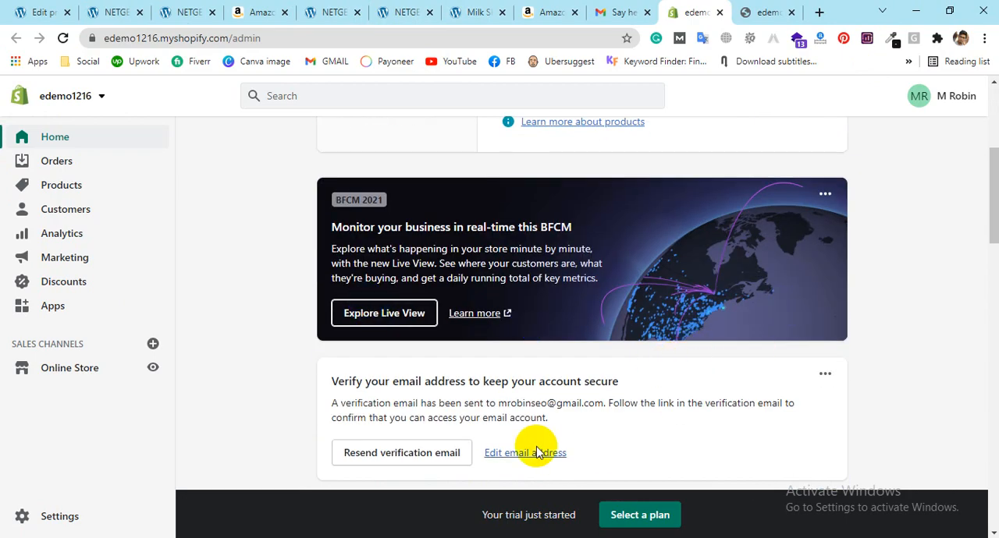
pyautogui.scroll(-3, 536, 453)
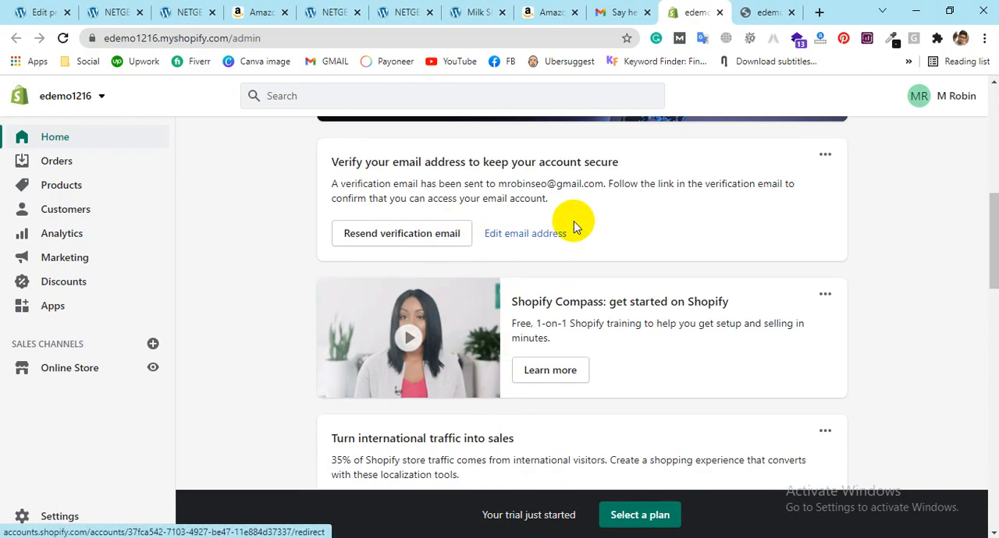
# Step: Read through the Shopify welcome email in Gmail, return to the inbox, and resend the verification email from the store admin
pyautogui.click(618, 11)
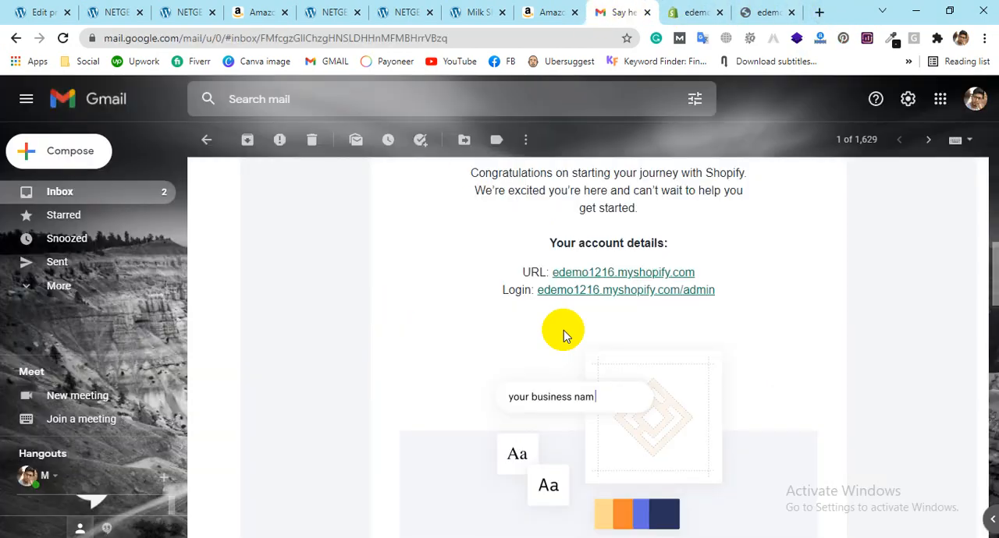
pyautogui.scroll(-9, 768, 353)
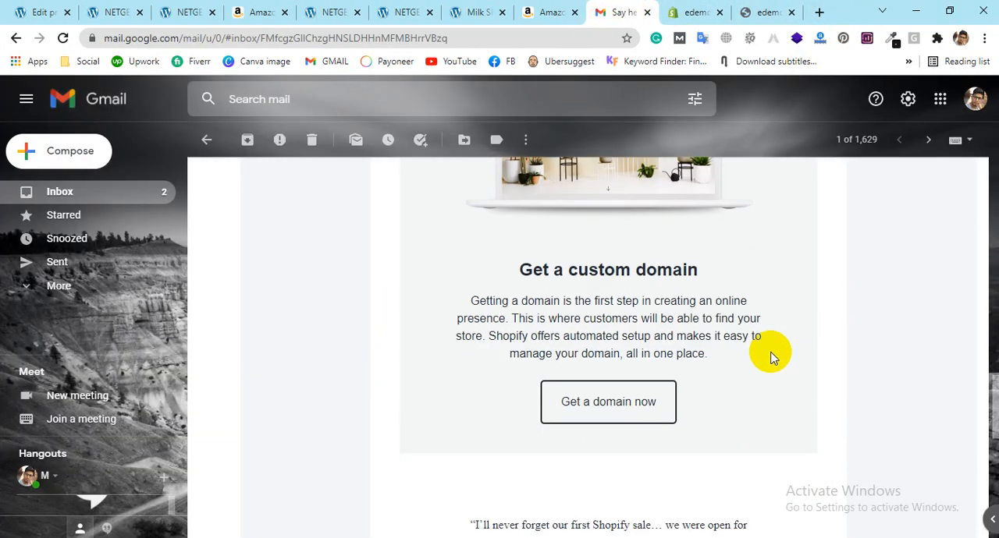
pyautogui.scroll(-5, 770, 355)
pyautogui.scroll(5, 770, 353)
pyautogui.scroll(-4, 547, 273)
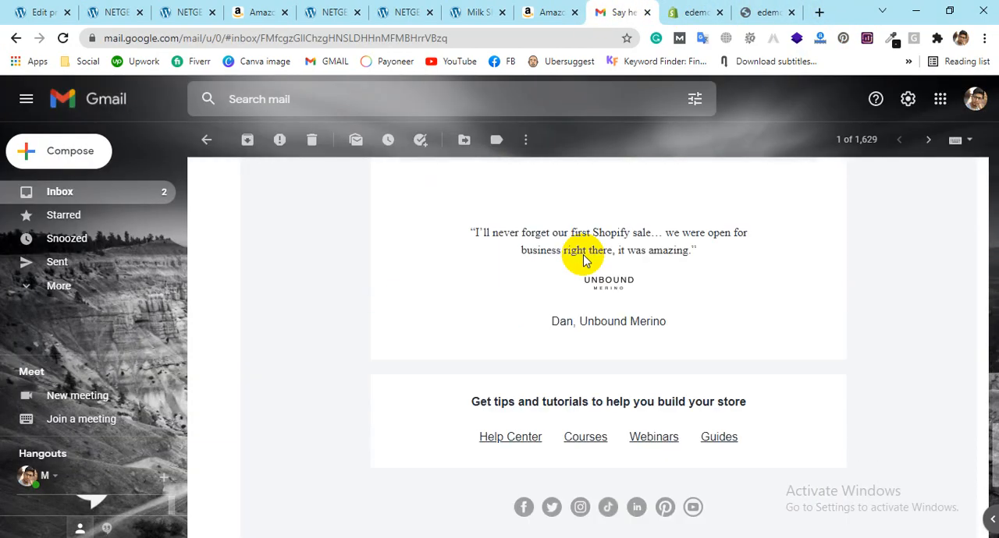
pyautogui.scroll(-4, 685, 321)
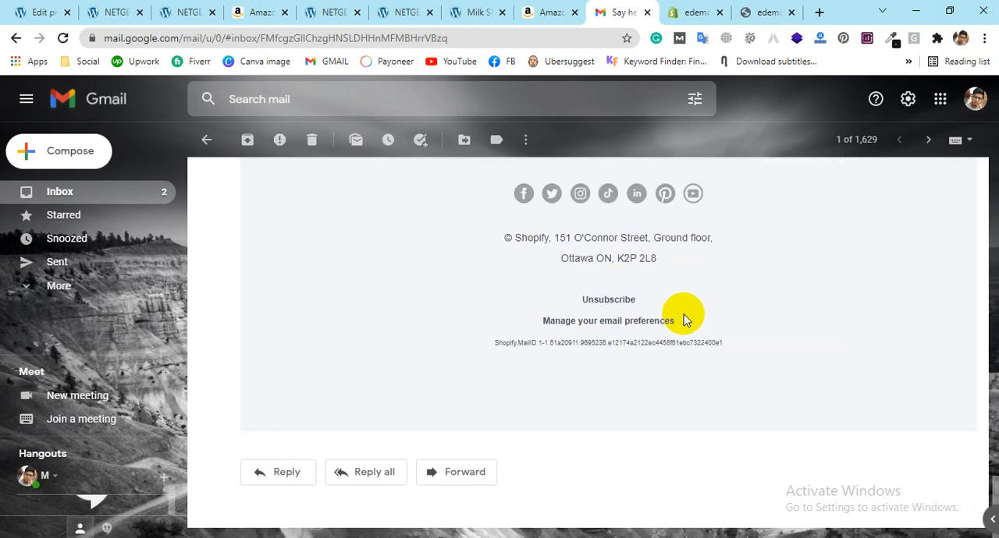
pyautogui.scroll(12, 684, 320)
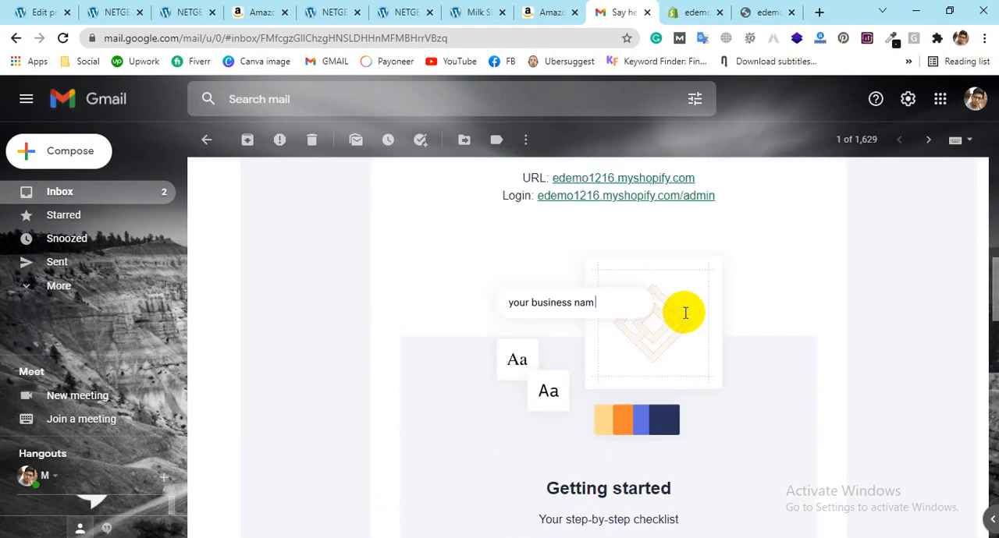
pyautogui.scroll(-2, 685, 313)
pyautogui.scroll(9, 685, 316)
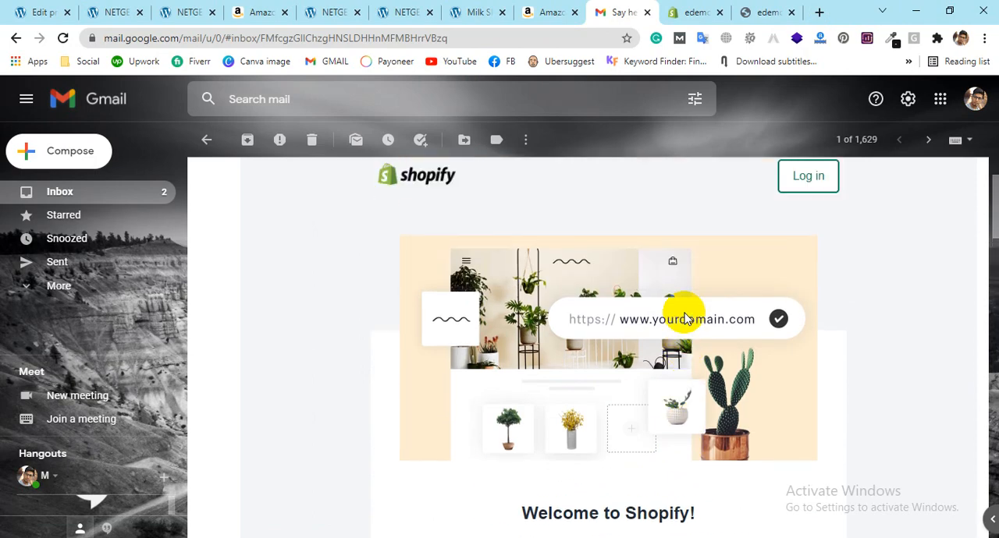
pyautogui.scroll(3, 684, 319)
pyautogui.click(206, 140)
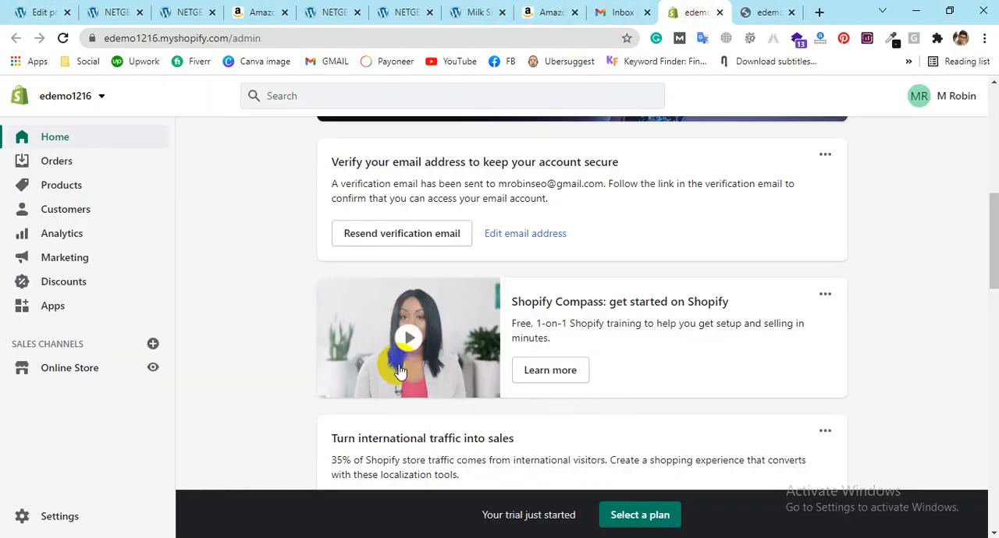
pyautogui.click(430, 233)
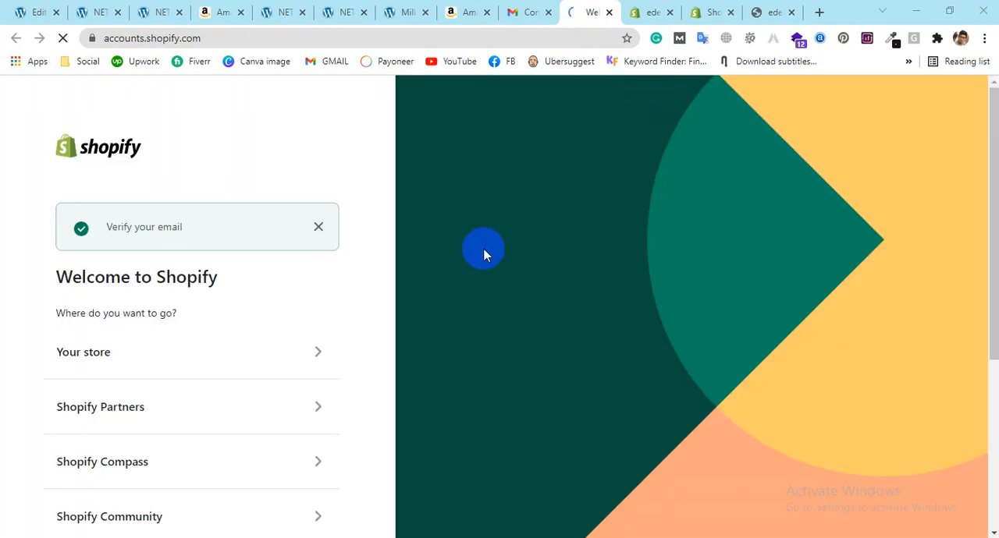
# Step: Look over the destinations on the Welcome to Shopify page and enter Your store with the existing account
pyautogui.scroll(-2, 239, 319)
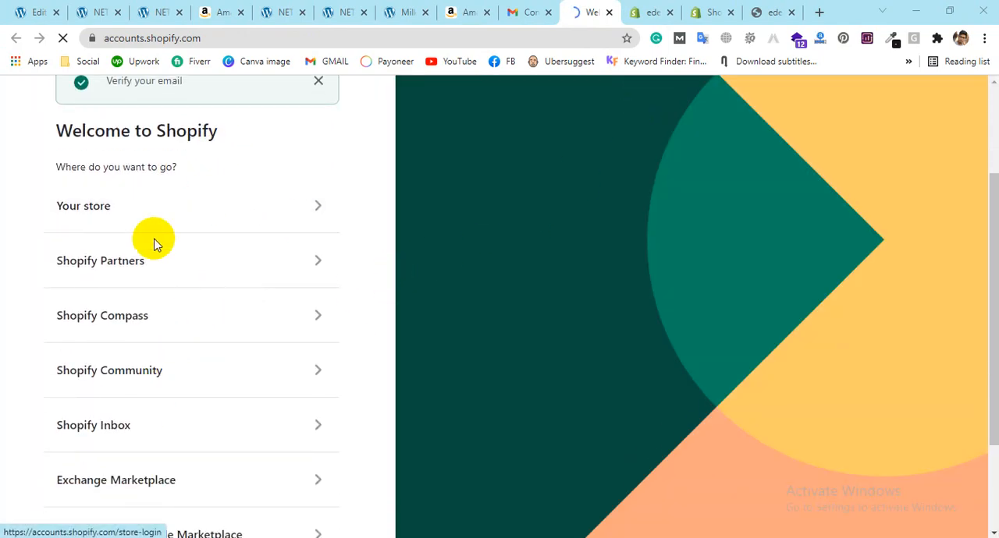
pyautogui.scroll(2, 323, 221)
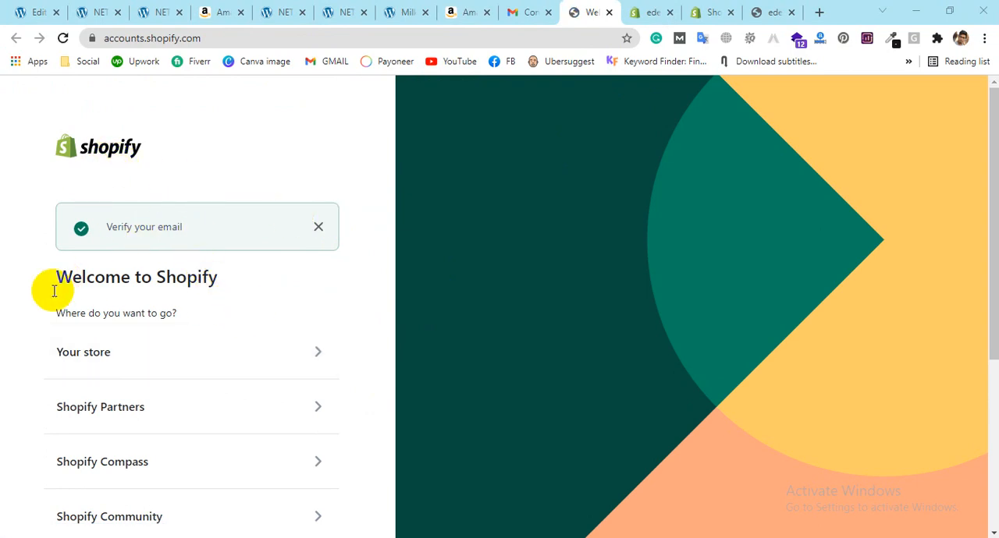
pyautogui.scroll(-4, 49, 290)
pyautogui.scroll(2, 160, 362)
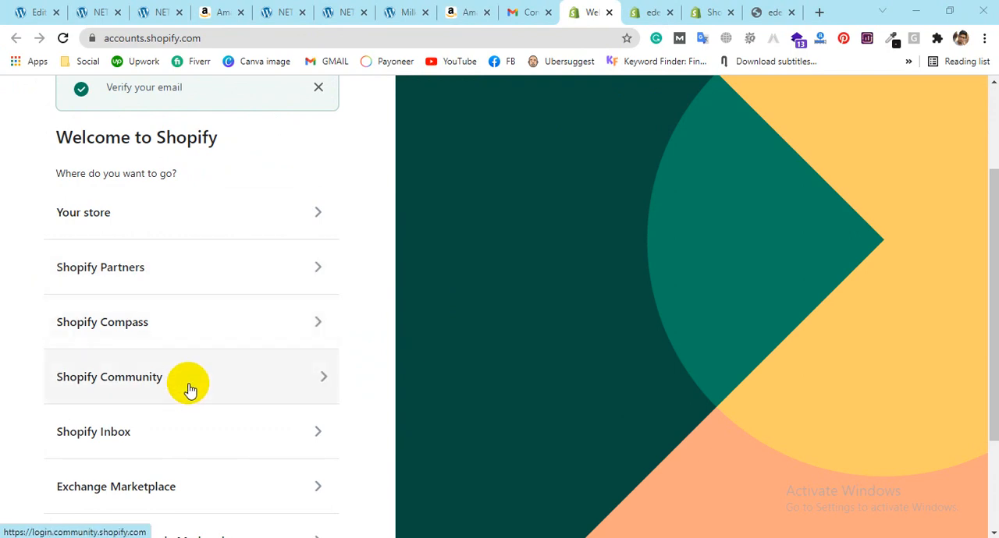
pyautogui.click(216, 226)
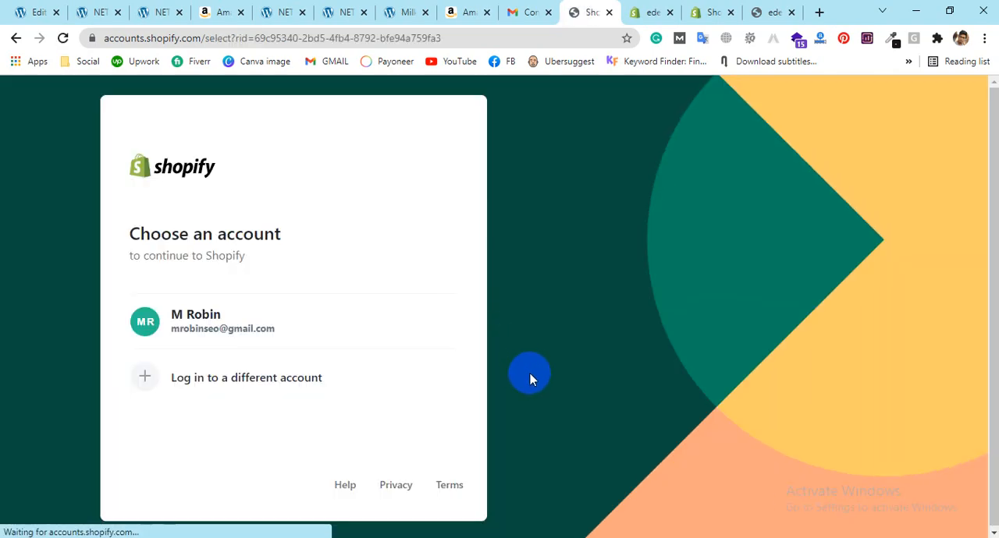
pyautogui.click(240, 308)
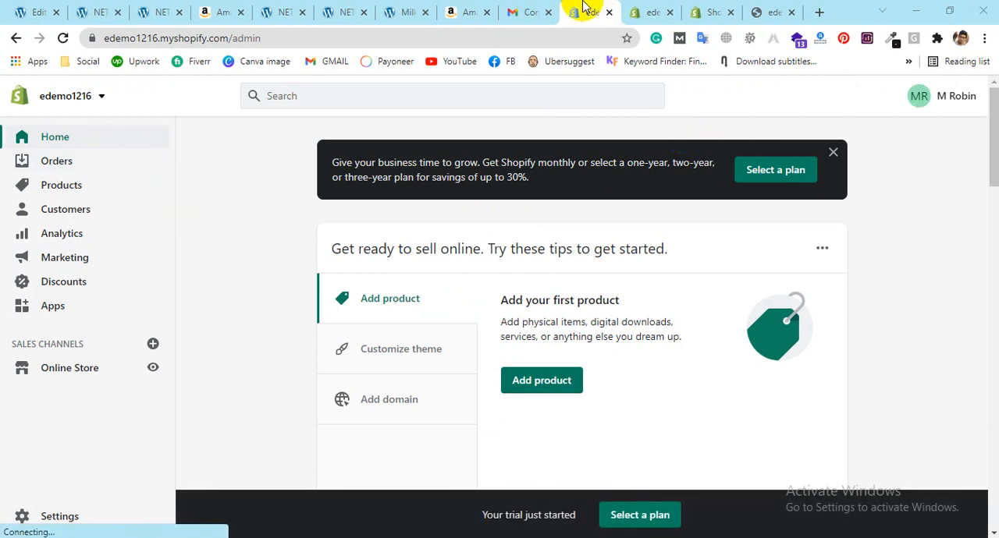
# Step: Close the browser tabs to the right of the admin, and all those to the right of the Gmail confirmation email
pyautogui.rightClick(583, 8)
pyautogui.click(622, 216)
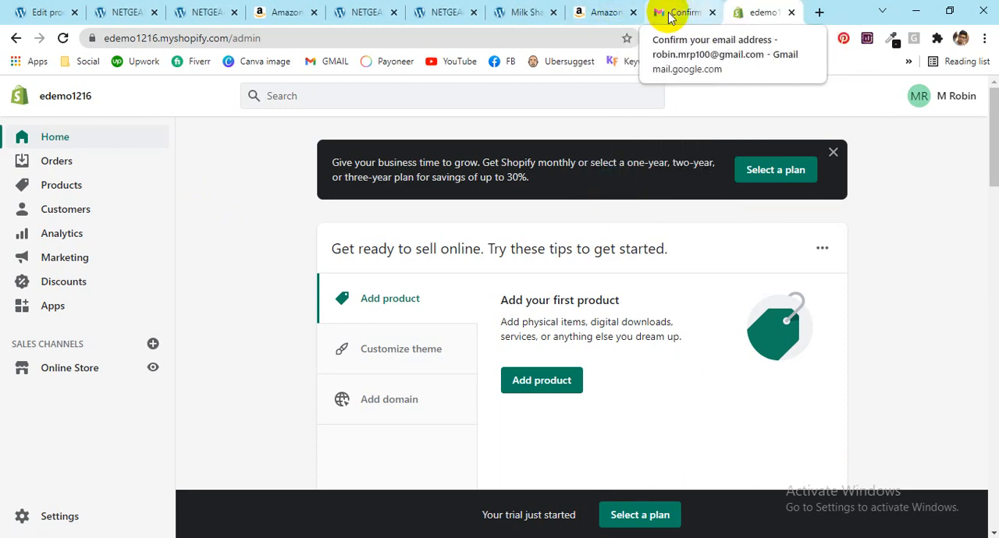
pyautogui.click(667, 12)
pyautogui.rightClick(668, 11)
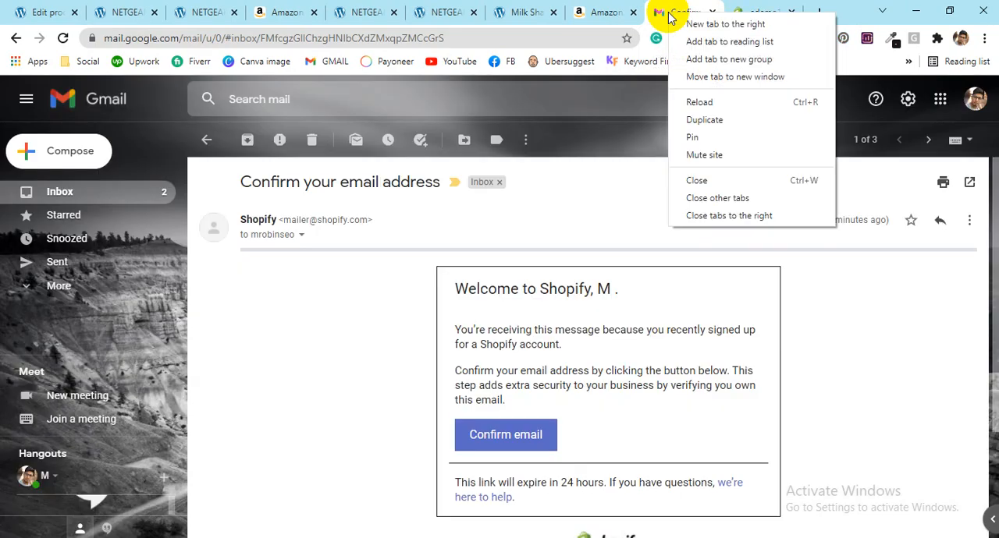
pyautogui.click(718, 222)
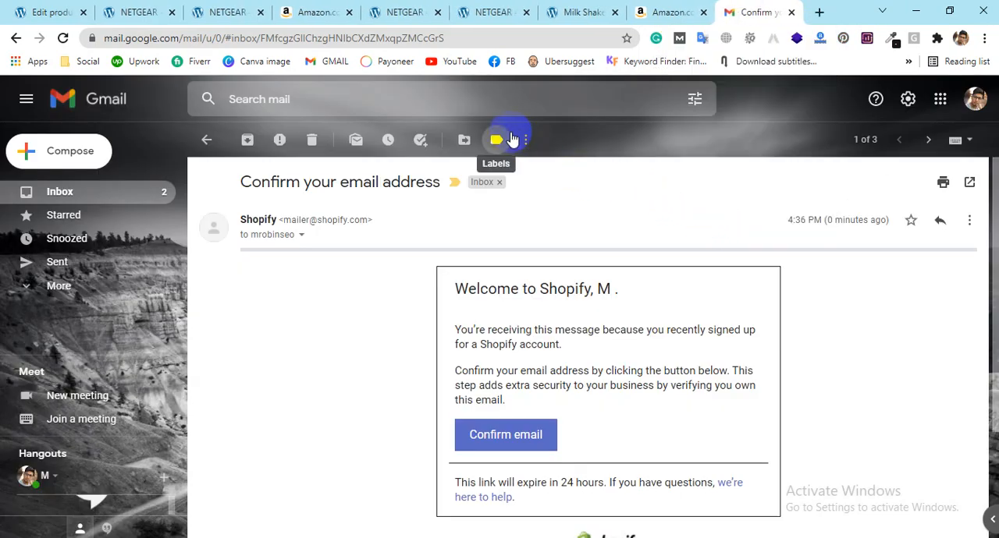
pyautogui.click(909, 63)
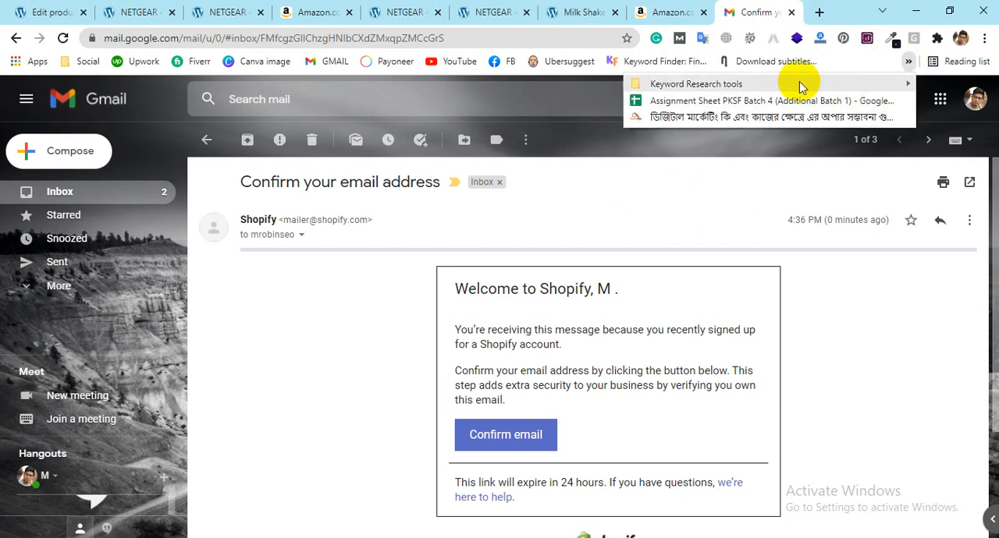
pyautogui.click(897, 63)
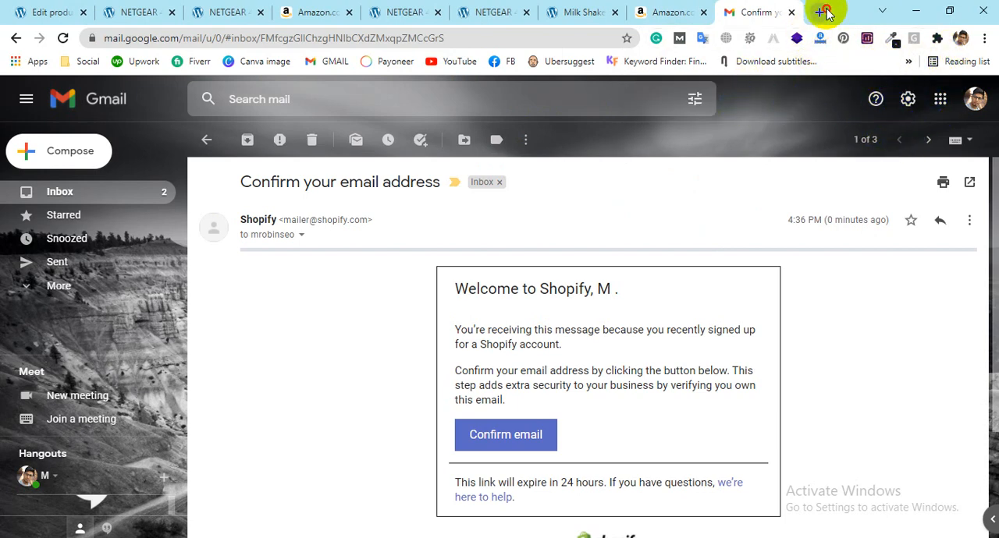
pyautogui.click(825, 12)
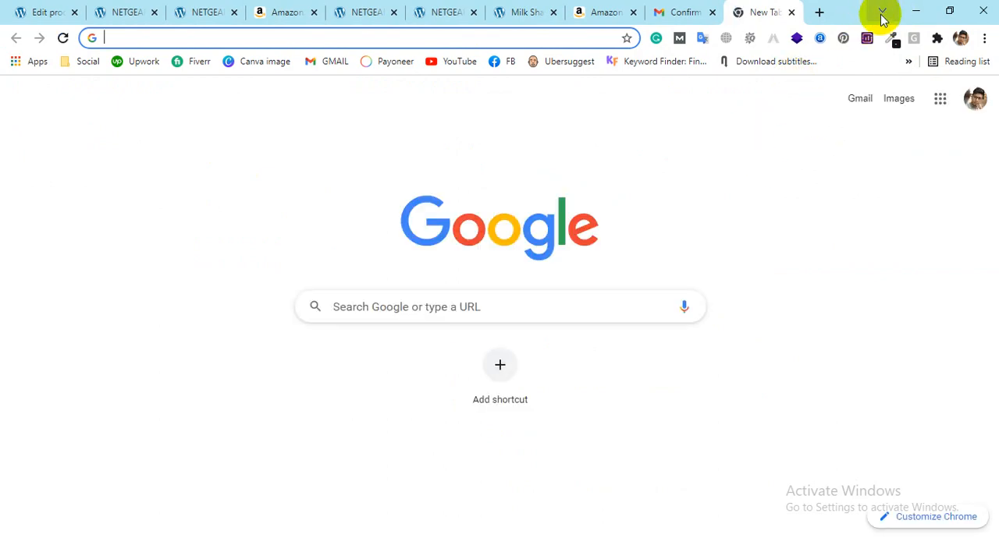
pyautogui.click(882, 12)
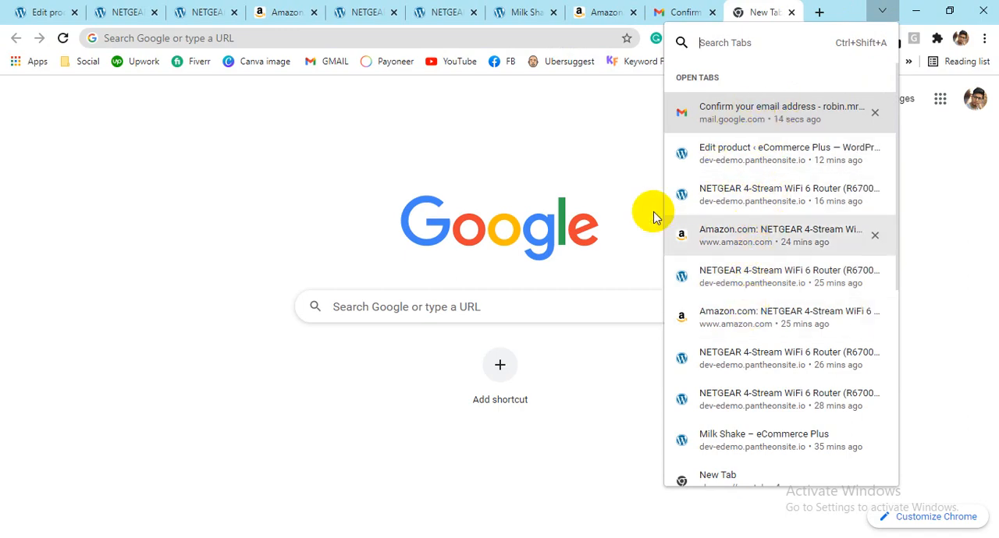
pyautogui.click(586, 141)
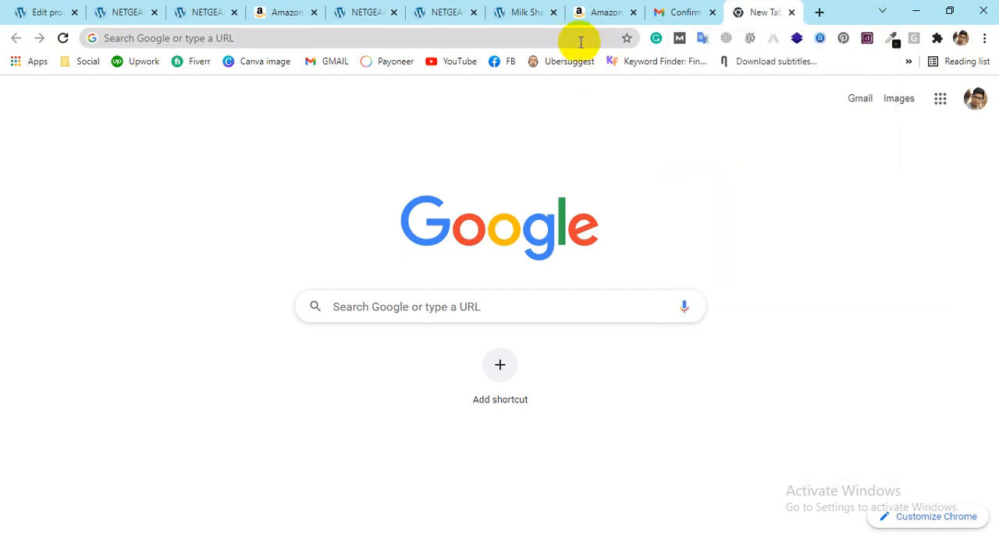
# Step: Open the link in the Shopify email from Gmail and close the empty New Tab page
pyautogui.click(660, 14)
pyautogui.click(481, 371)
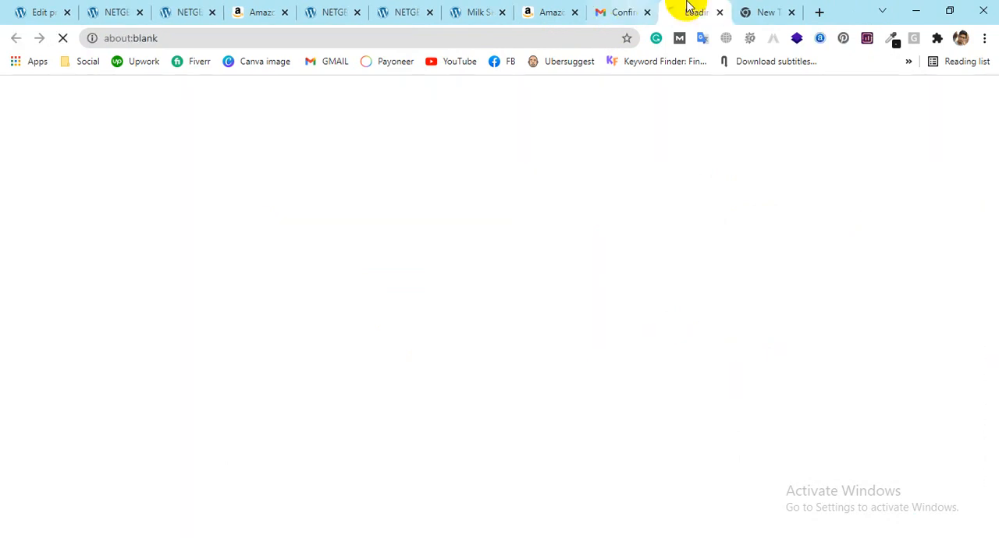
pyautogui.click(792, 11)
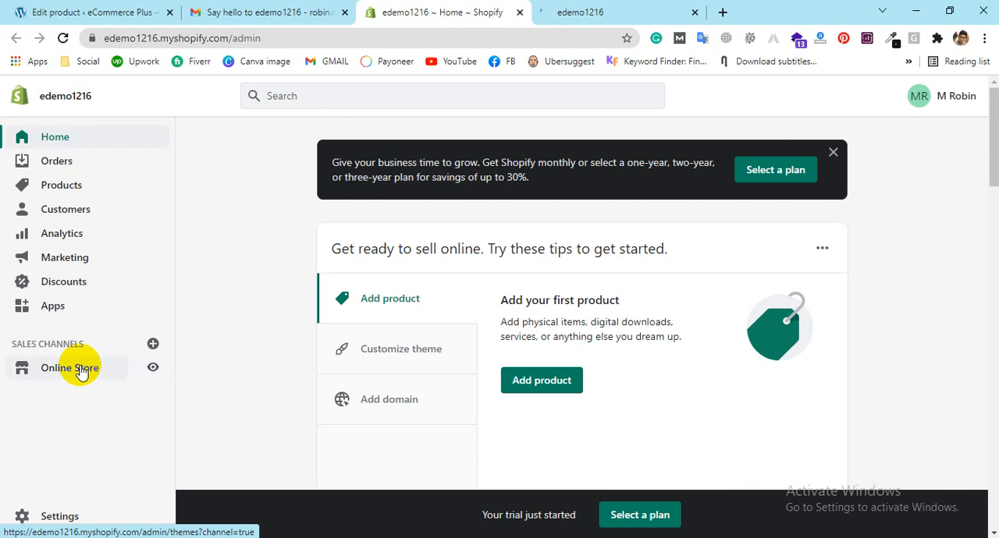
# Step: Open the Online Store section in a new browser tab and go back to the admin home page
pyautogui.middleClick(82, 372)
pyautogui.click(691, 11)
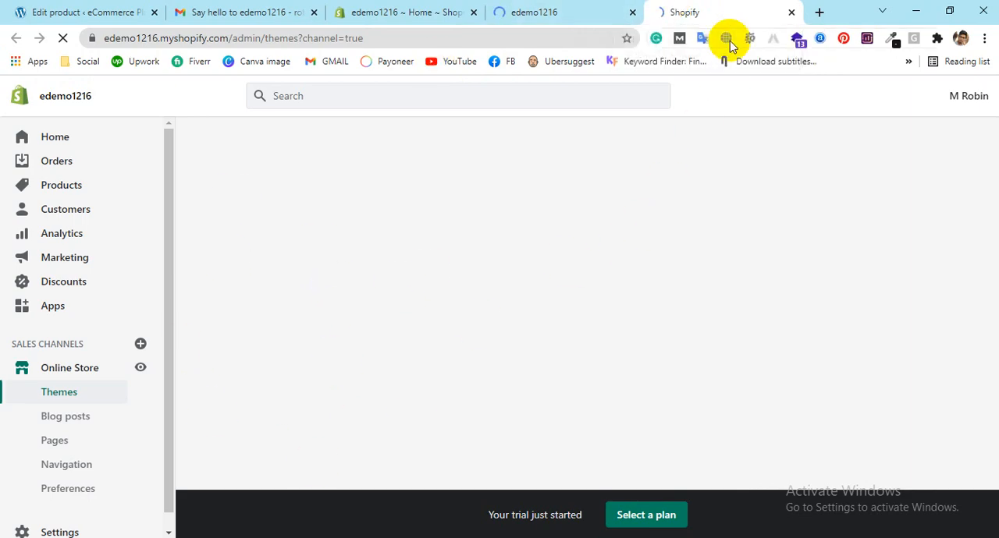
pyautogui.click(375, 11)
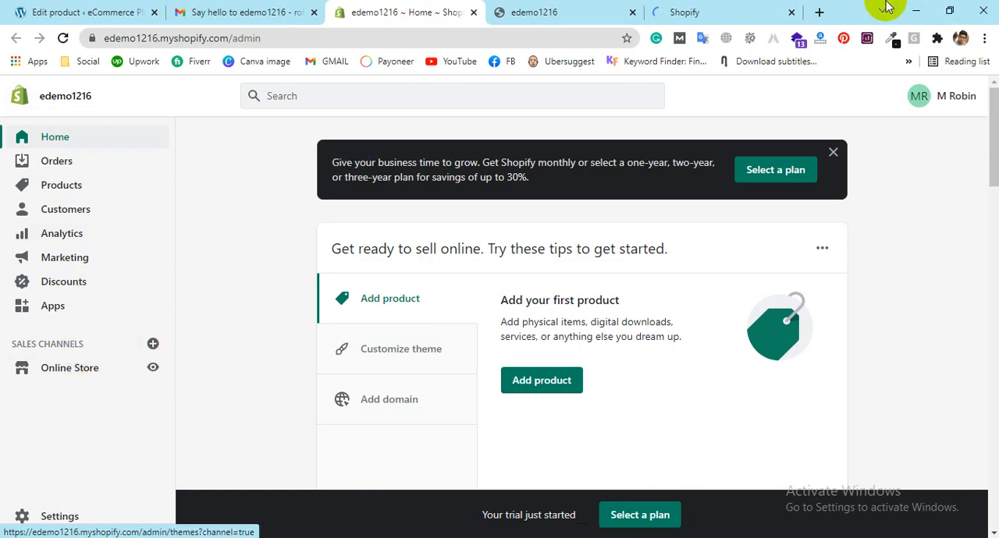
# Step: Look over the edemo1216 storefront's home page from the banner to the brand text section
pyautogui.click(550, 11)
pyautogui.scroll(-8, 709, 438)
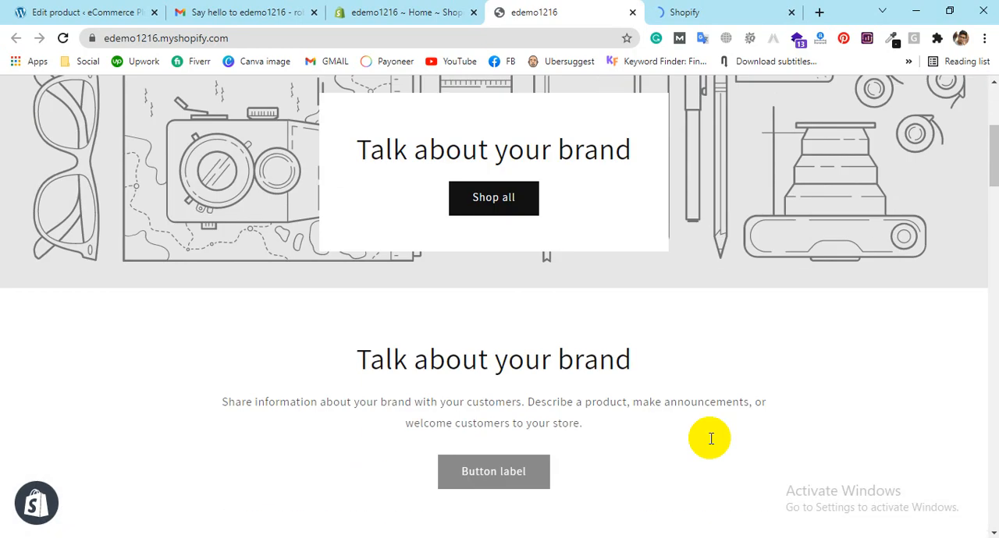
pyautogui.scroll(8, 686, 433)
# Step: Switch to the Online Store Themes page and examine the current Dawn theme
pyautogui.click(445, 12)
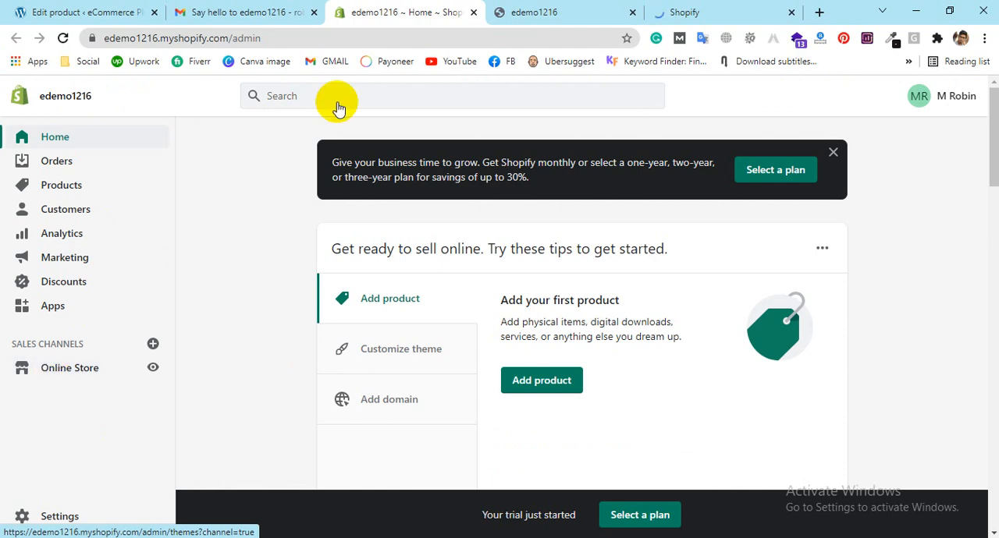
pyautogui.click(715, 11)
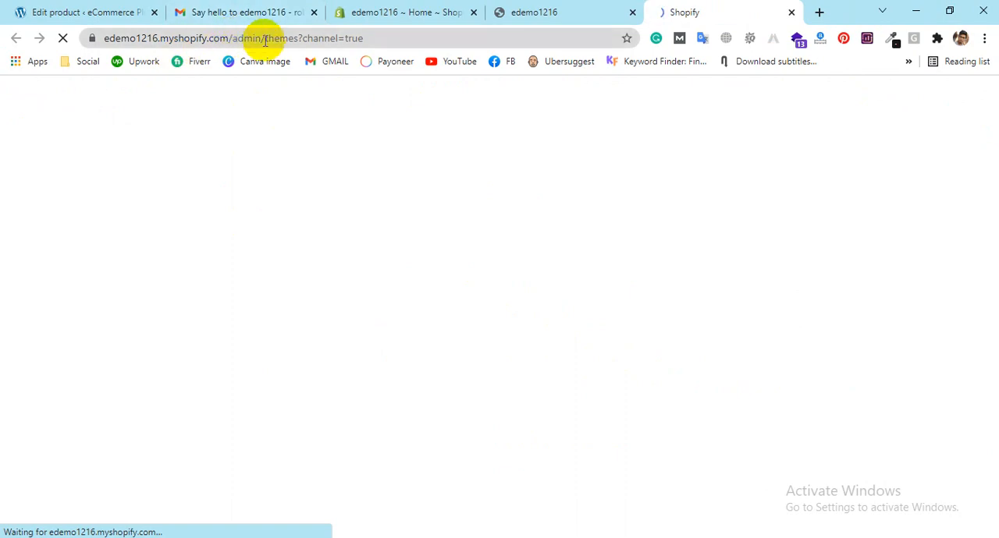
pyautogui.scroll(-1, 73, 364)
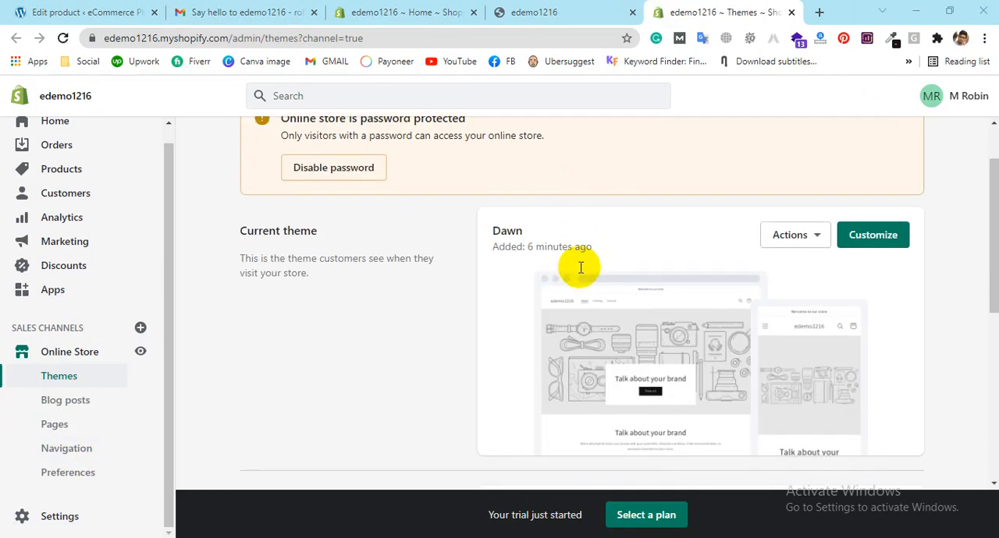
# Step: Open the Shopify Theme Store from the Theme library section of the Themes page and switch to its tab
pyautogui.scroll(-4, 660, 289)
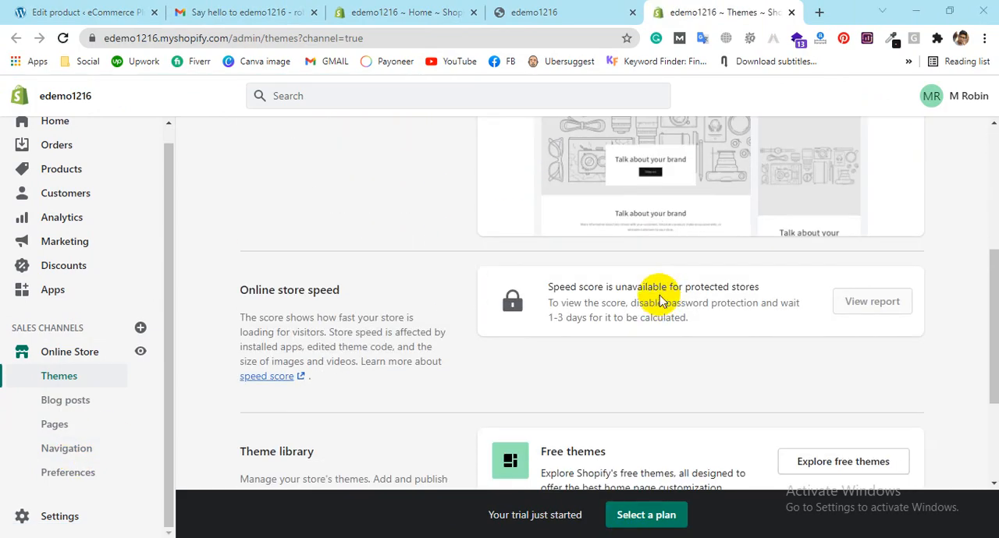
pyautogui.scroll(-1, 808, 265)
pyautogui.scroll(-1, 811, 247)
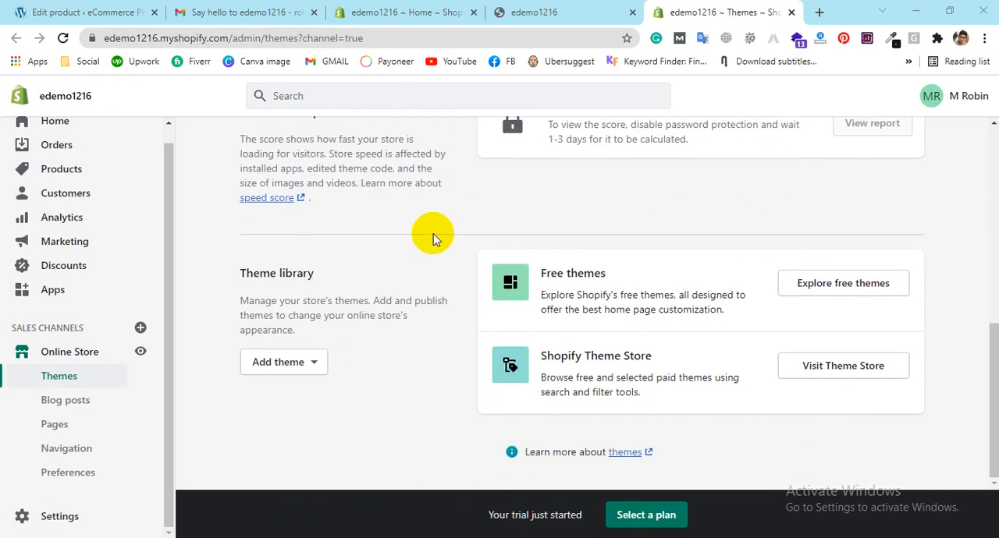
pyautogui.keyDown('ctrl'); pyautogui.click(849, 371); pyautogui.keyUp('ctrl')
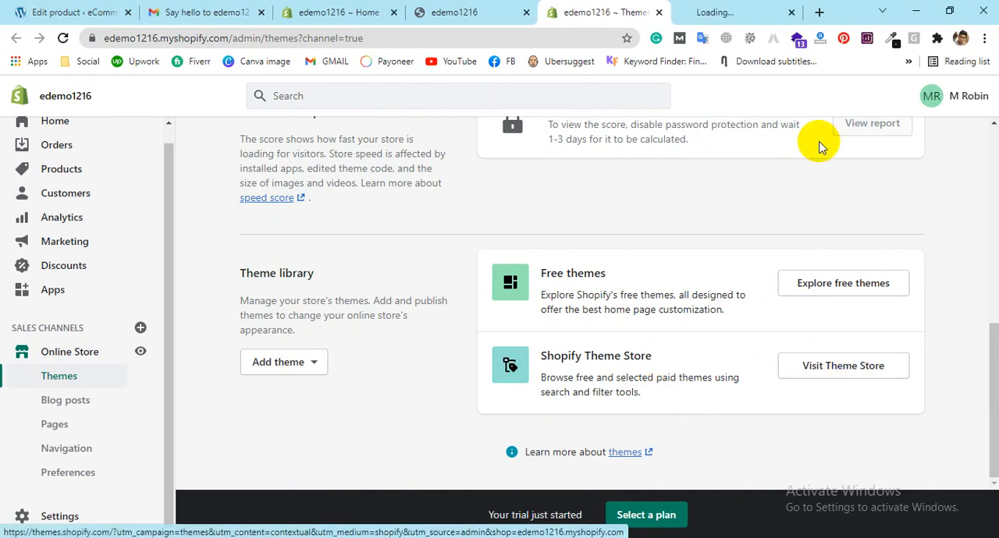
pyautogui.click(717, 12)
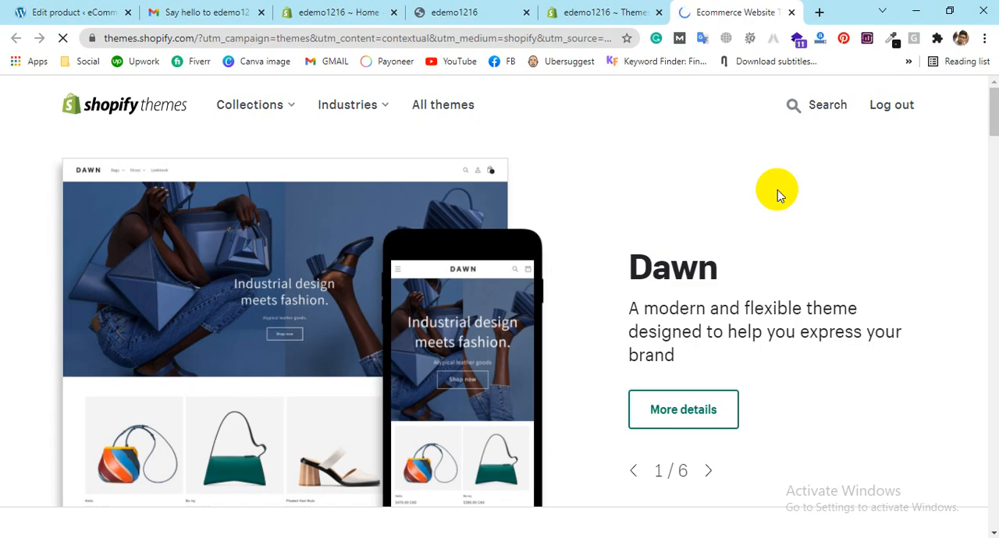
# Step: Examine the Theme Store's featured themes, their prices and styles, and the industry categories
pyautogui.scroll(-5, 776, 192)
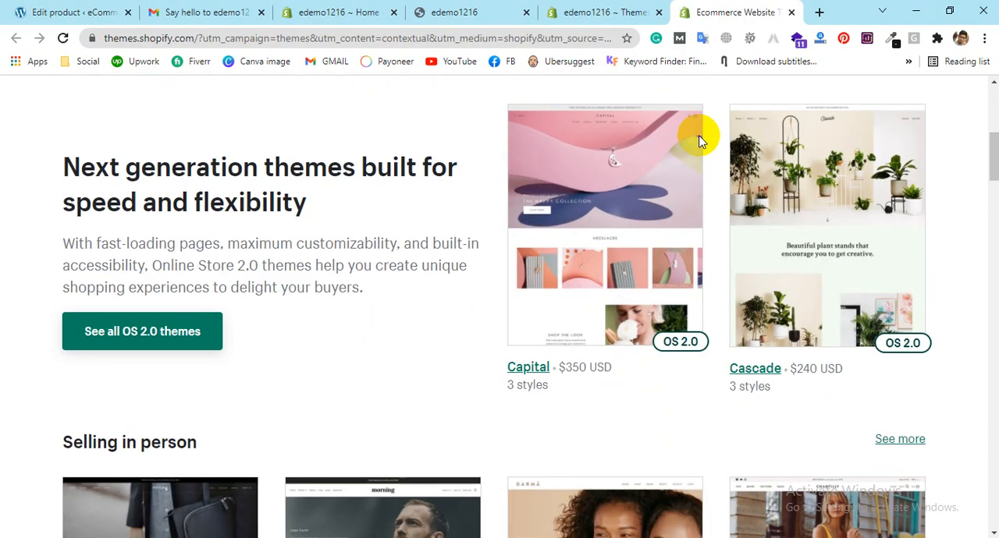
pyautogui.scroll(-3, 256, 276)
pyautogui.scroll(-1, 216, 284)
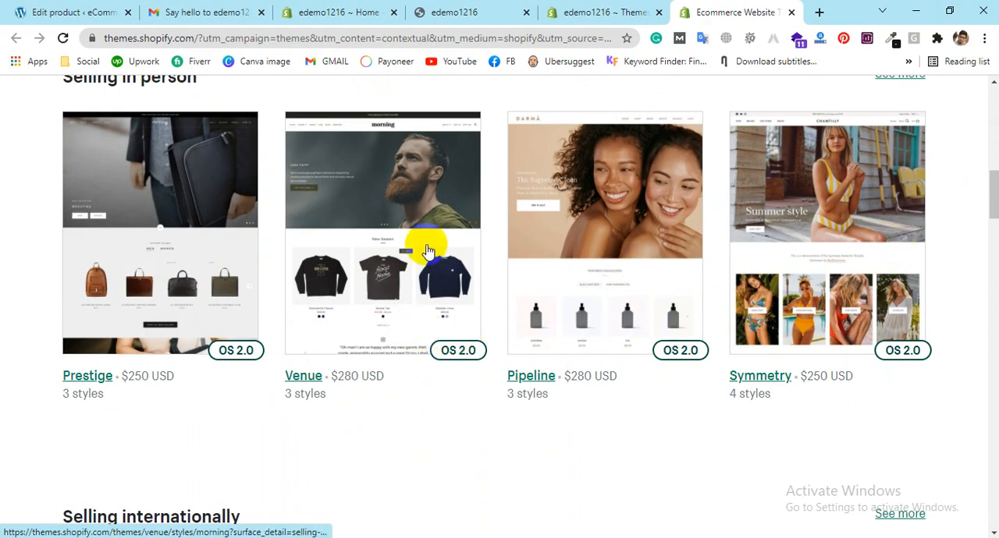
pyautogui.scroll(-2, 705, 225)
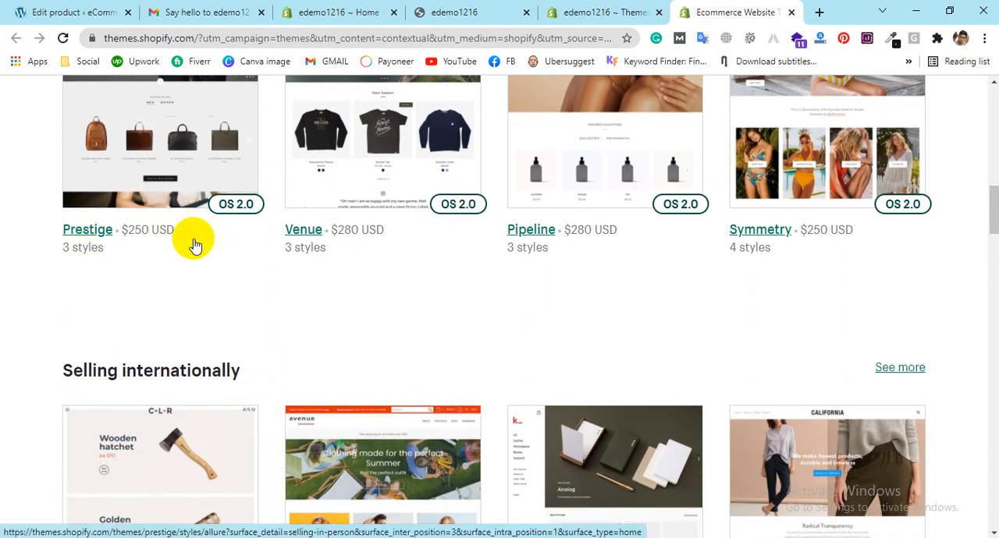
pyautogui.scroll(-3, 195, 244)
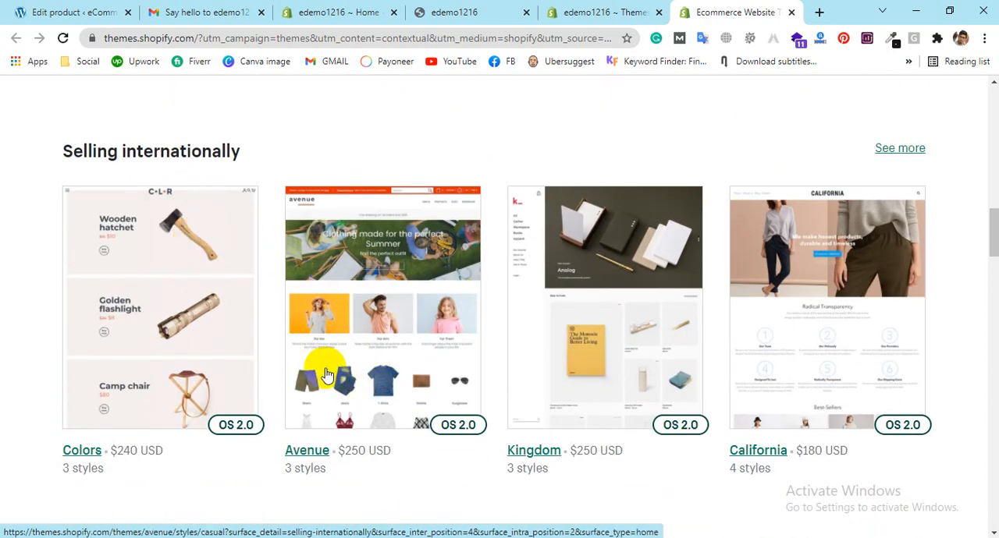
pyautogui.scroll(-1, 484, 357)
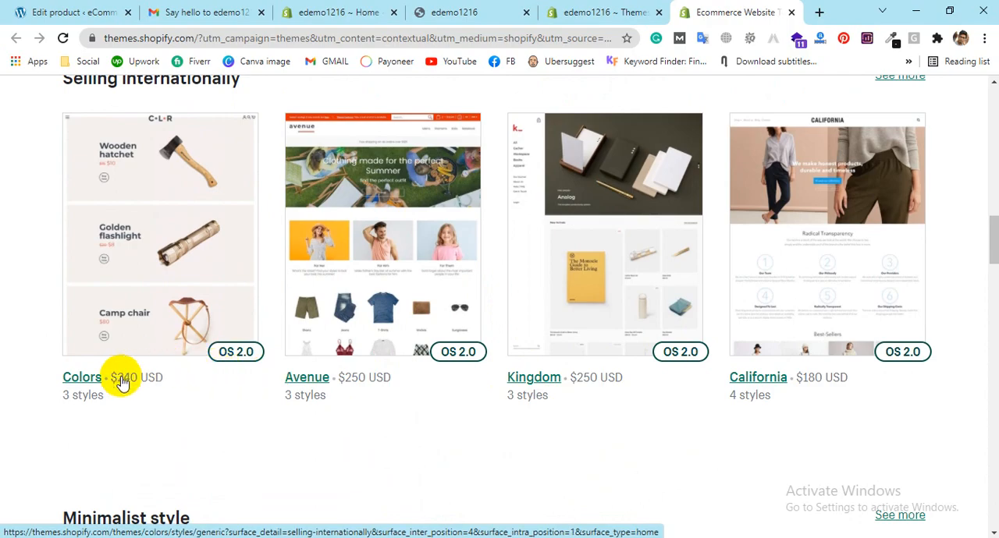
pyautogui.scroll(3, 692, 414)
pyautogui.scroll(1, 691, 413)
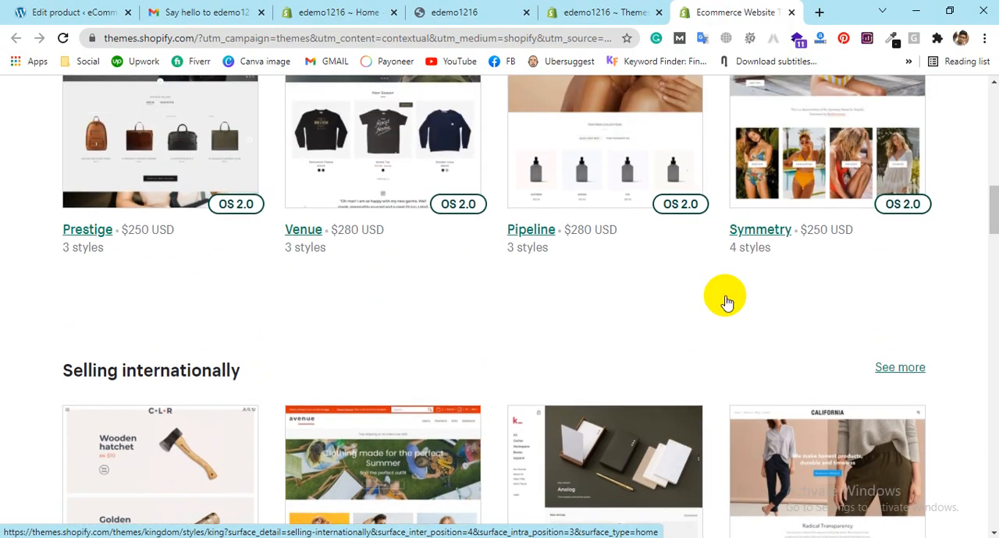
pyautogui.scroll(-11, 216, 238)
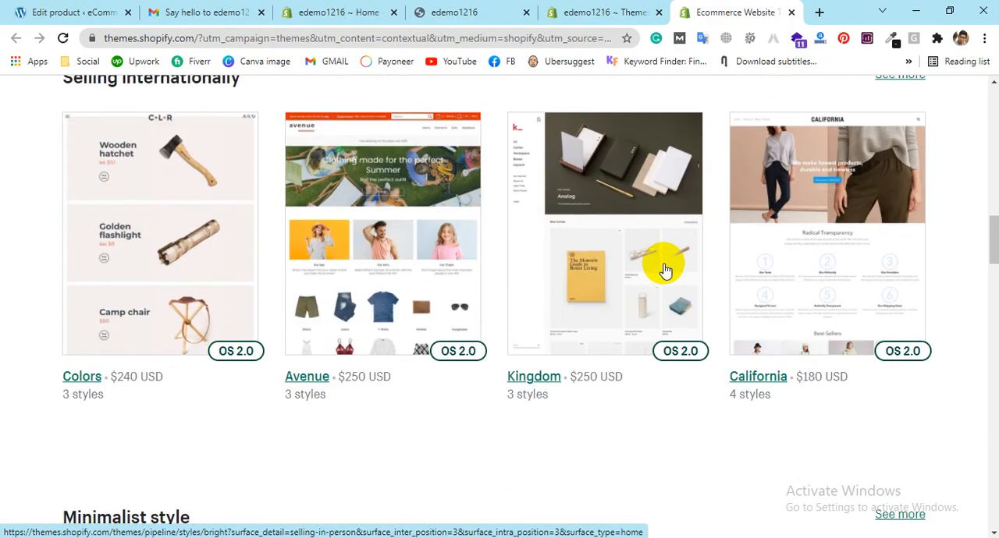
pyautogui.scroll(1, 195, 242)
pyautogui.scroll(-3, 195, 242)
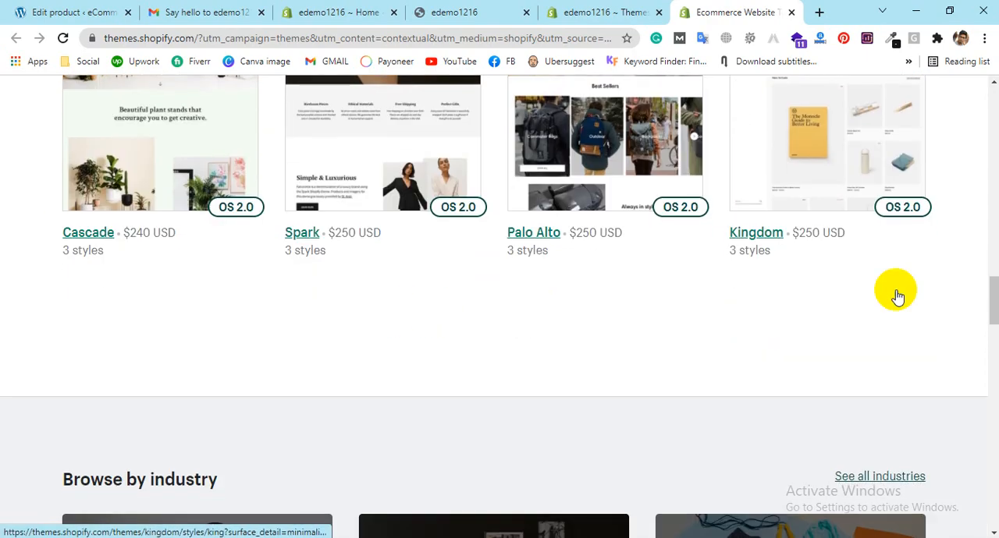
pyautogui.scroll(-4, 404, 245)
pyautogui.scroll(-4, 624, 328)
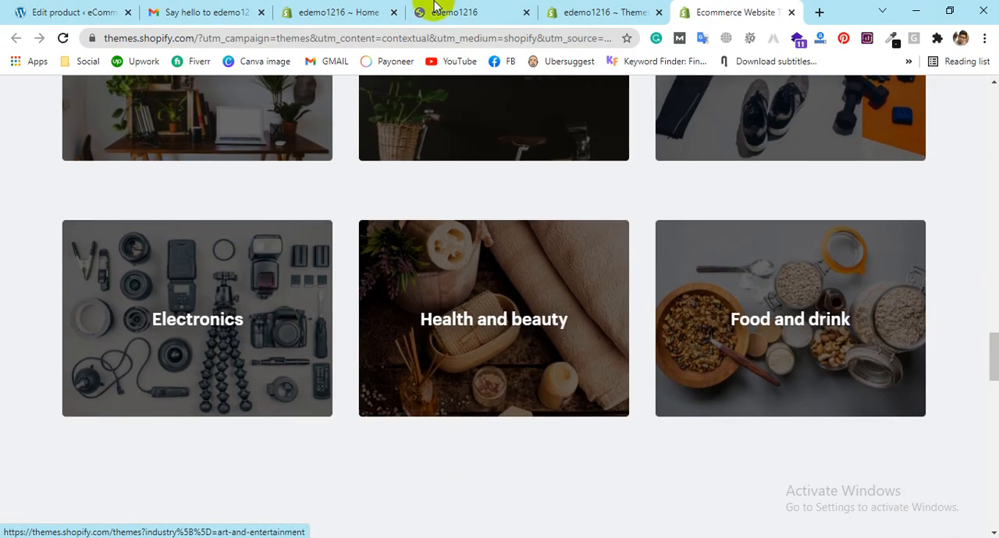
# Step: Return to the store's Themes page and open the details of the free Simple theme
pyautogui.click(554, 11)
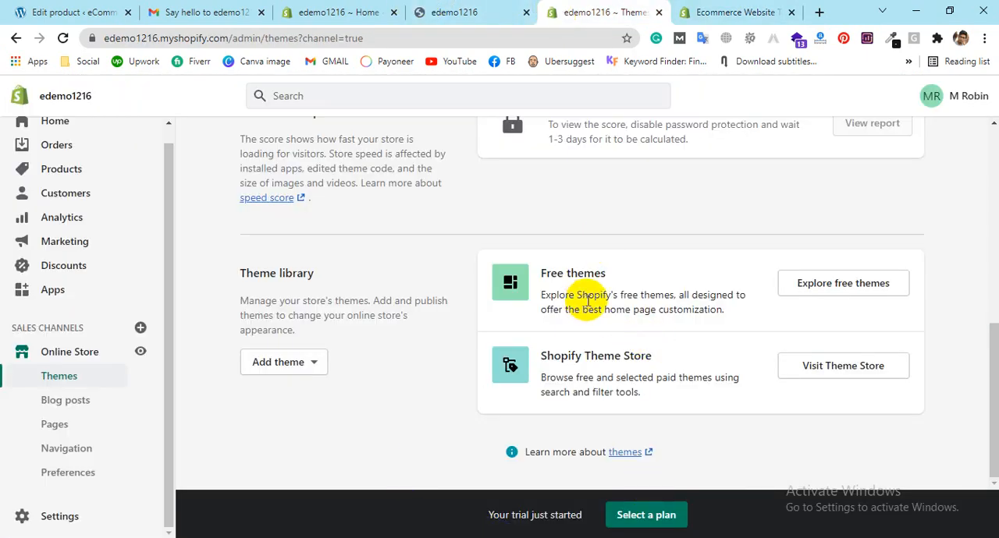
pyautogui.click(842, 284)
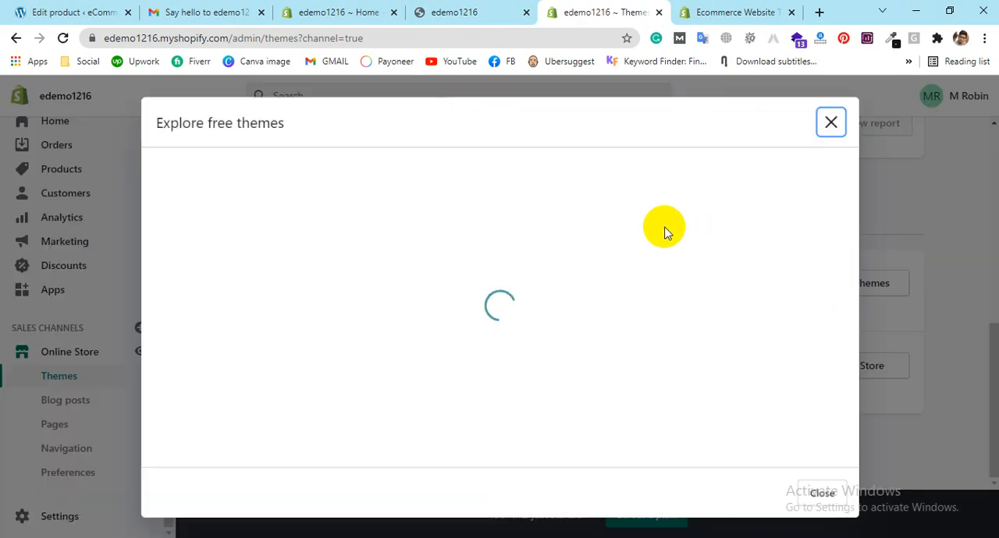
pyautogui.click(644, 328)
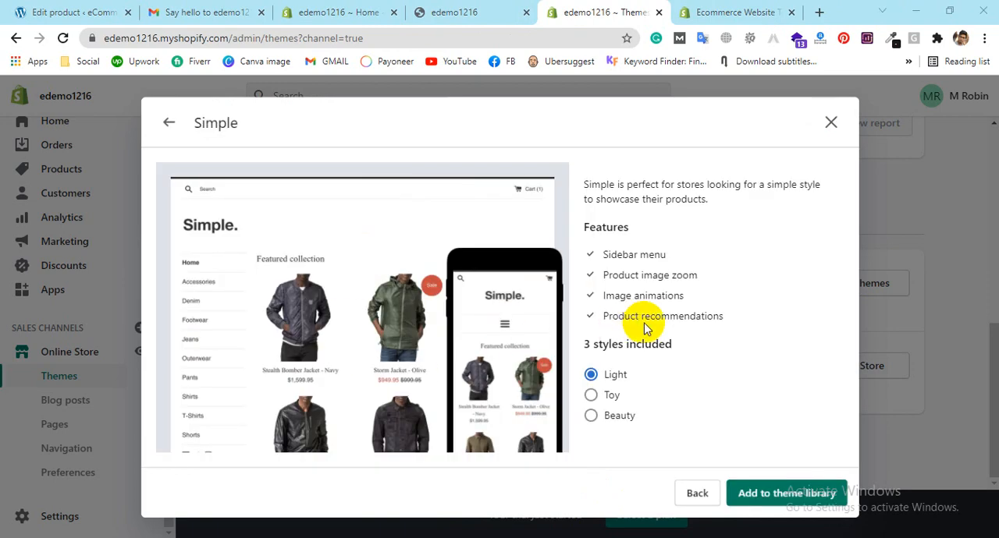
# Step: Compare the Simple theme's Beauty and Toy styles, select the Light style and add the theme to the theme library
pyautogui.click(590, 418)
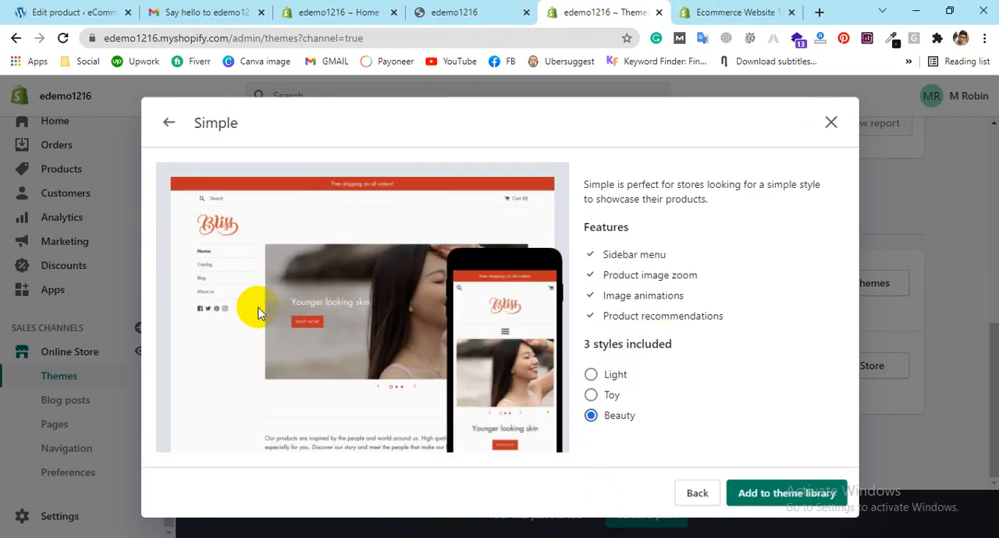
pyautogui.click(591, 396)
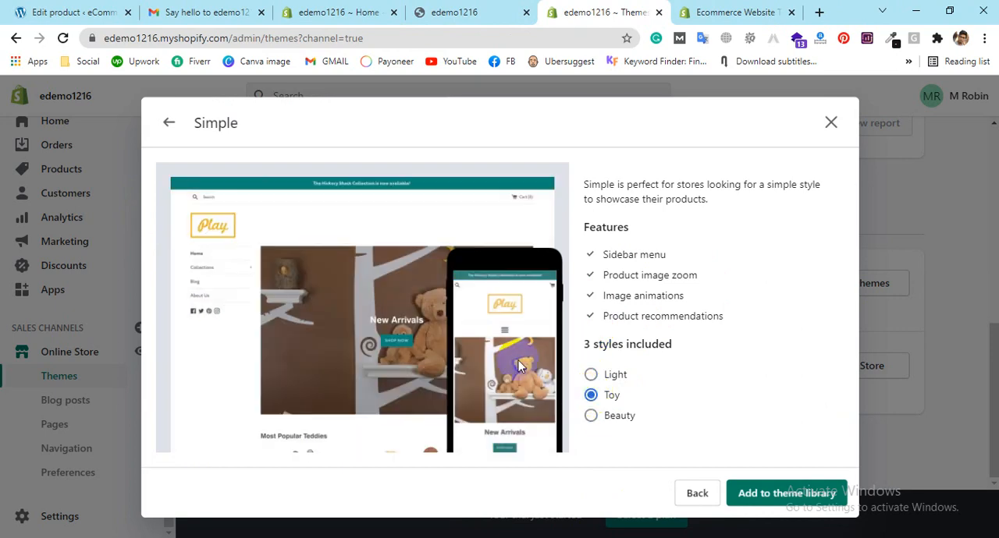
pyautogui.click(592, 375)
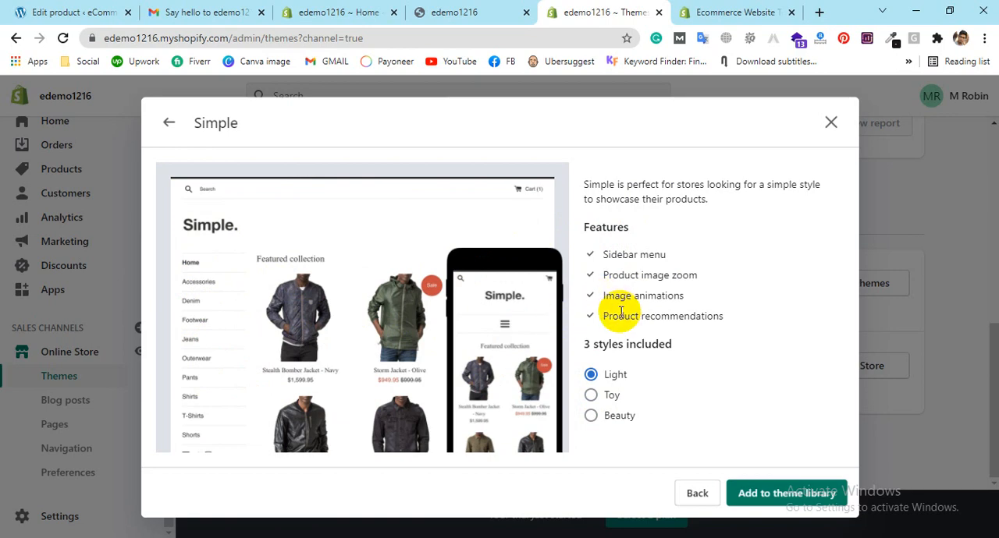
pyautogui.click(768, 495)
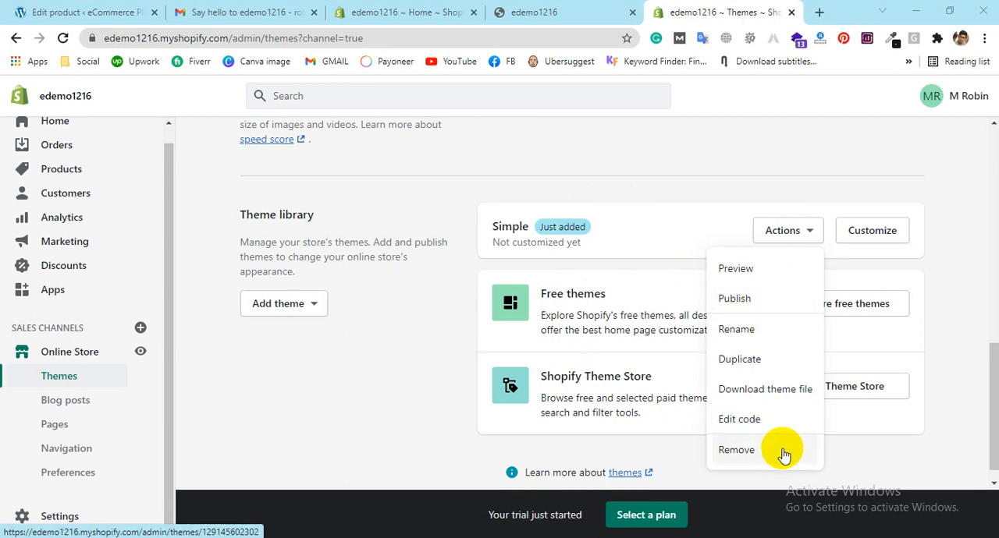
# Step: Preview the Simple theme and look over its sidebar menu and featured collection
pyautogui.click(764, 277)
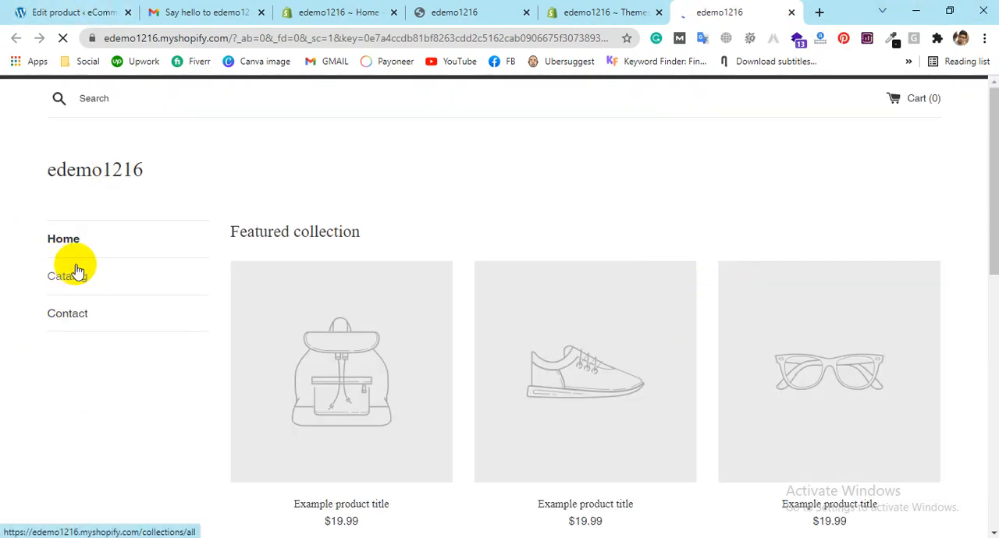
pyautogui.scroll(-7, 452, 293)
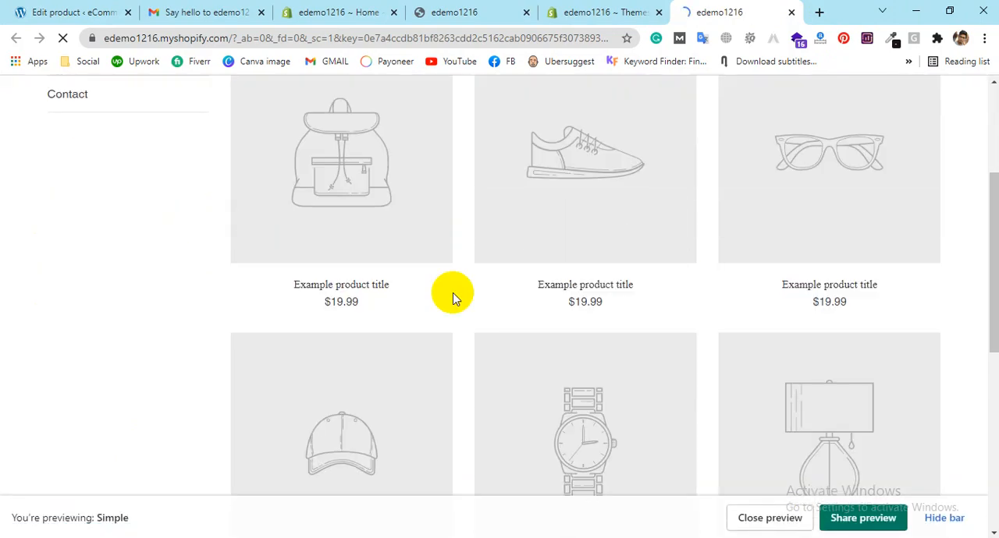
pyautogui.scroll(-2, 453, 292)
pyautogui.scroll(8, 618, 308)
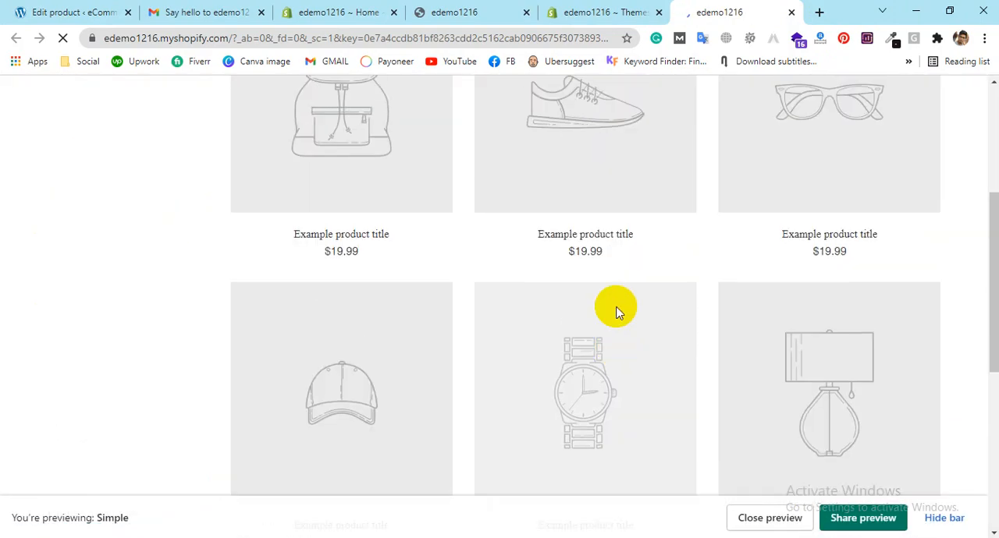
# Step: Publish the Simple theme in place of Dawn and go back to the storefront preview tab
pyautogui.click(608, 9)
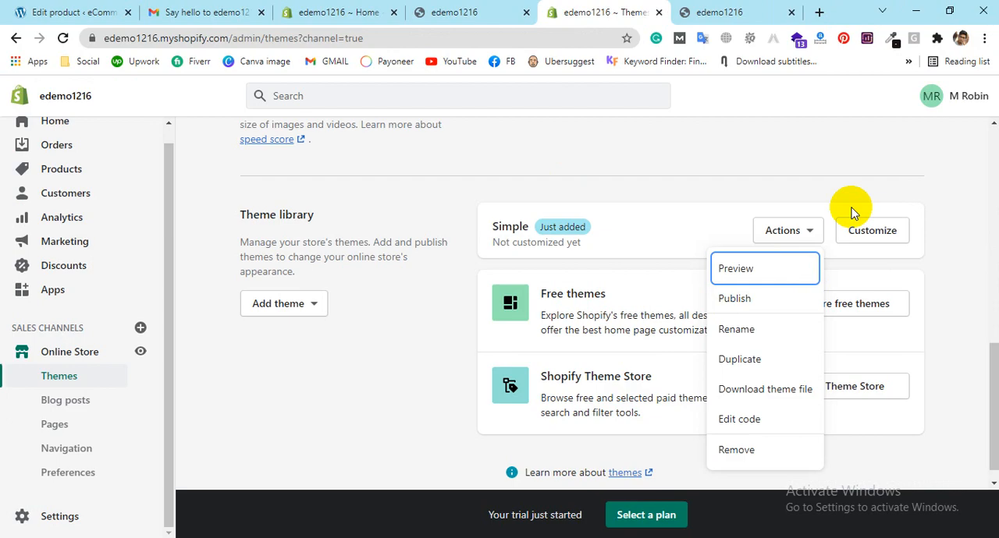
pyautogui.click(736, 298)
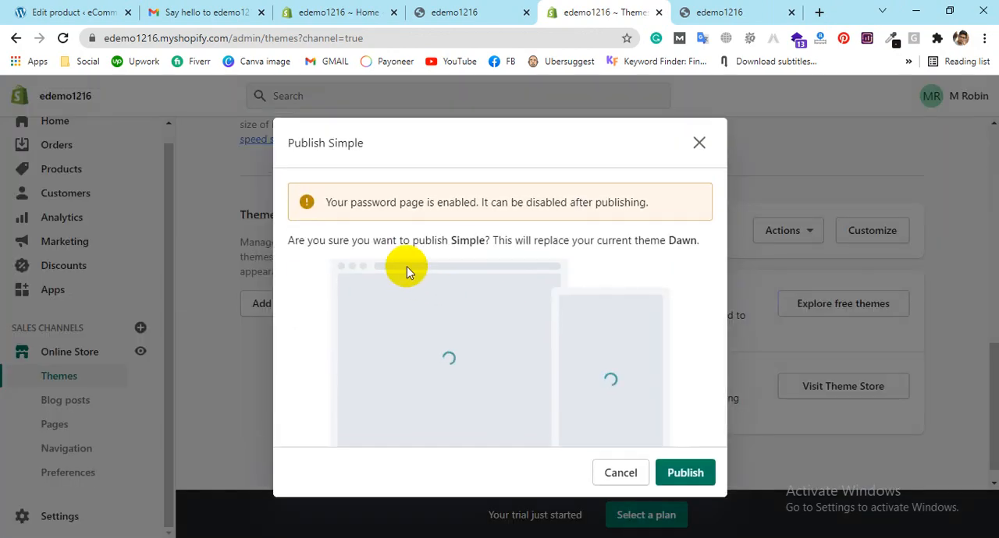
pyautogui.click(669, 472)
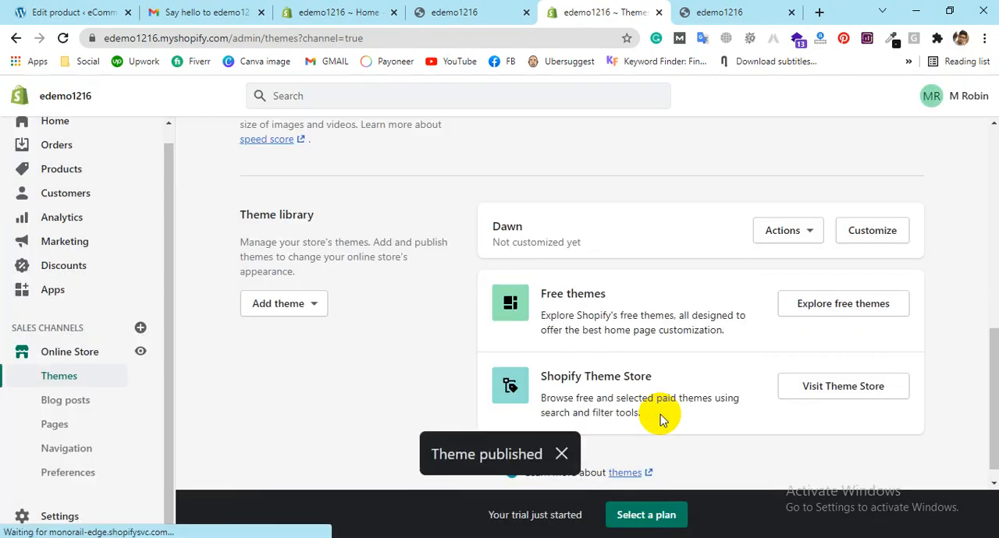
pyautogui.click(753, 14)
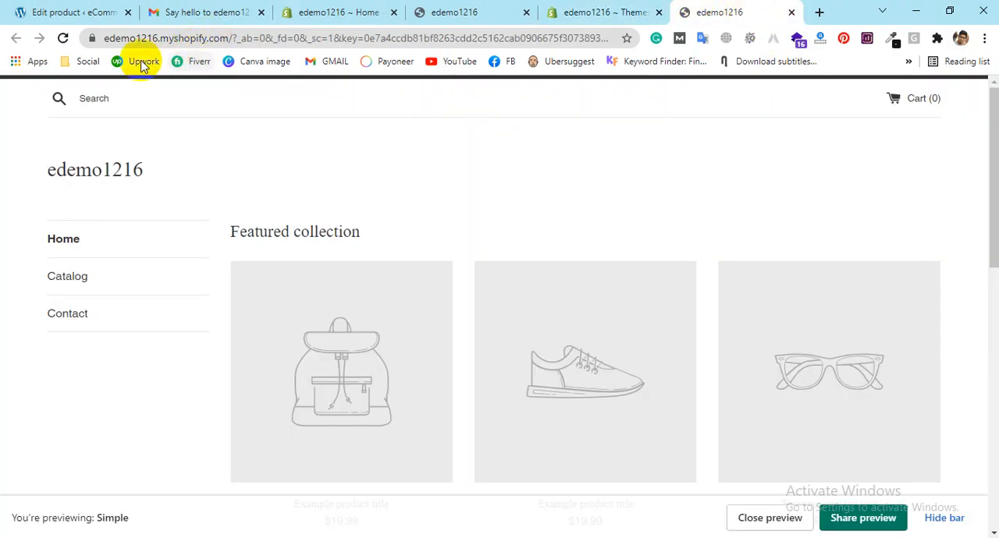
# Step: Open the Dawn draft theme for customization from the theme library and look over its home page preview
pyautogui.click(624, 12)
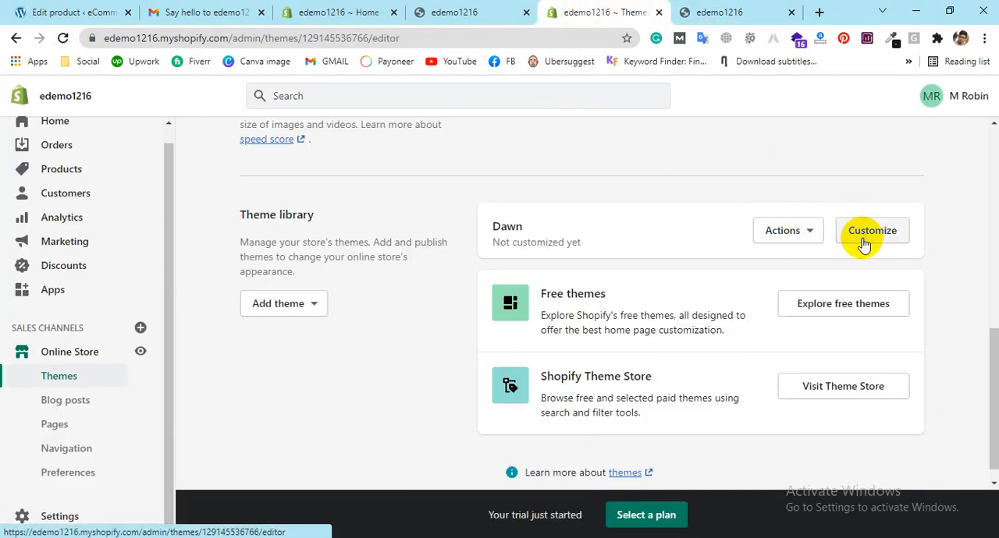
pyautogui.click(863, 238)
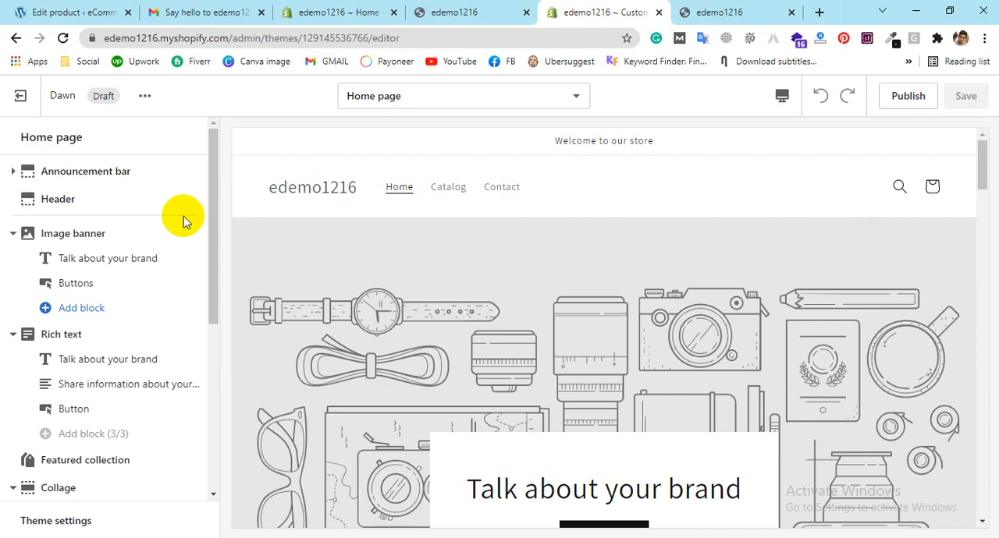
pyautogui.scroll(-10, 706, 264)
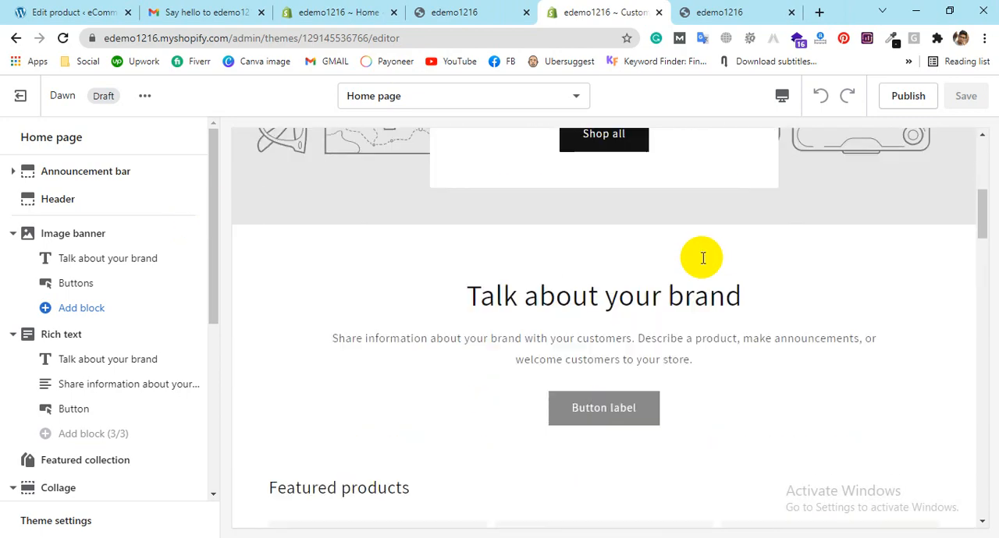
pyautogui.scroll(10, 702, 257)
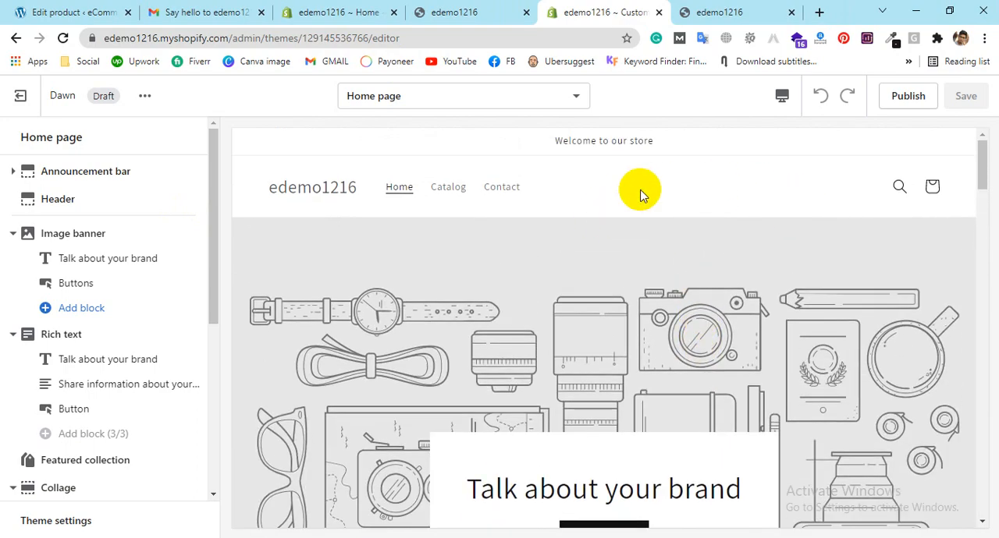
# Step: Look through the page templates available in the theme editor and keep the Home page template
pyautogui.click(566, 100)
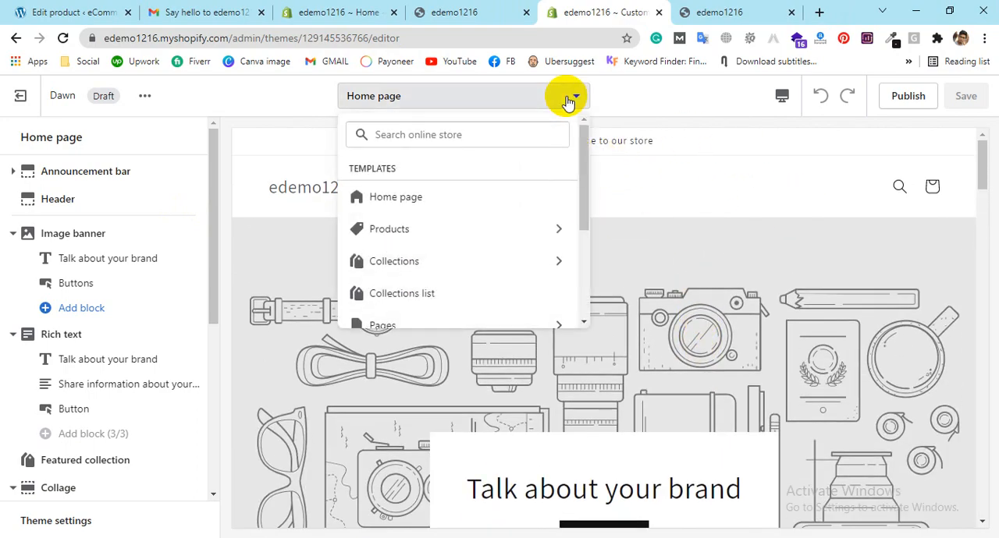
pyautogui.scroll(-3, 445, 211)
pyautogui.scroll(4, 396, 161)
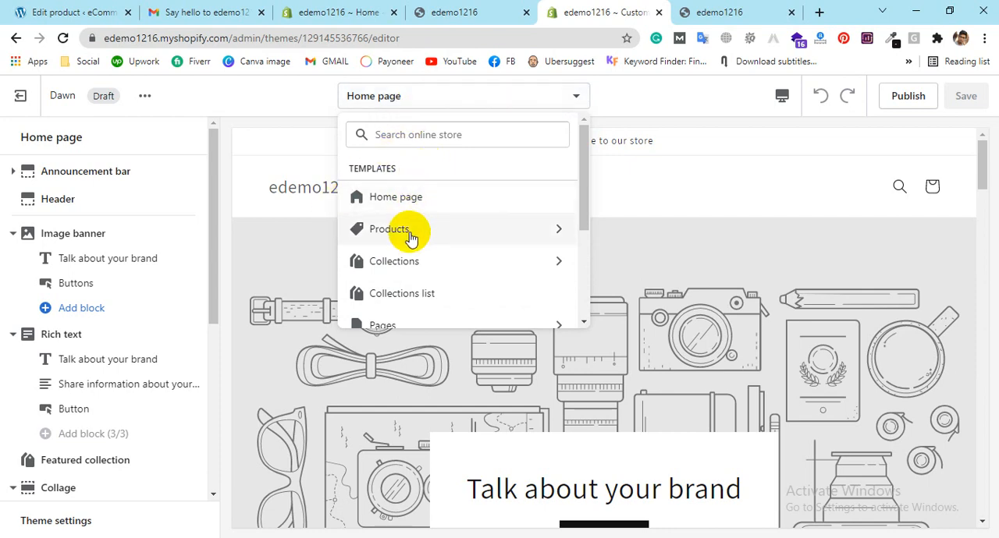
pyautogui.click(729, 133)
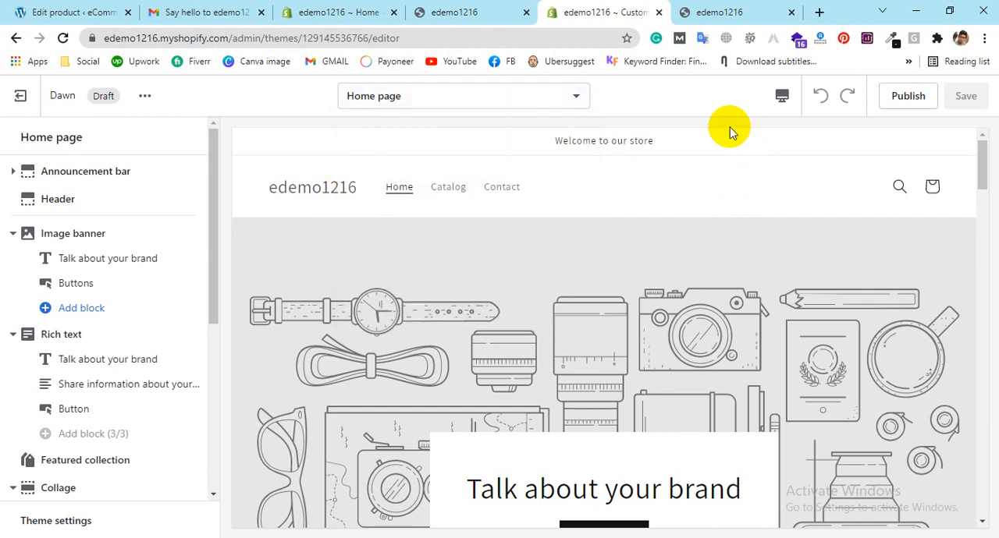
# Step: Expand the Announcement bar section of the home page and add a second announcement block to it
pyautogui.click(95, 173)
pyautogui.click(24, 137)
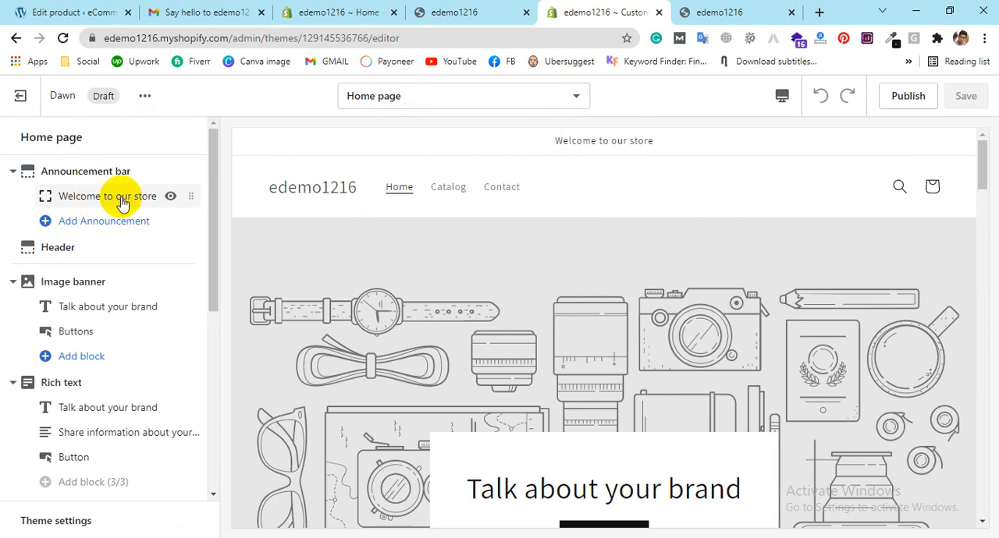
pyautogui.moveTo(658, 145); pyautogui.dragTo(552, 148)
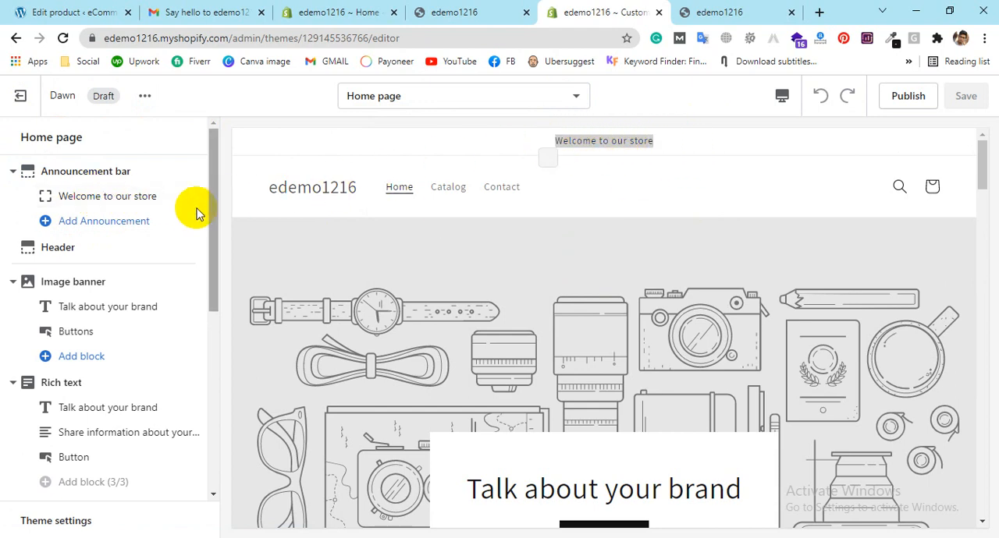
pyautogui.click(106, 224)
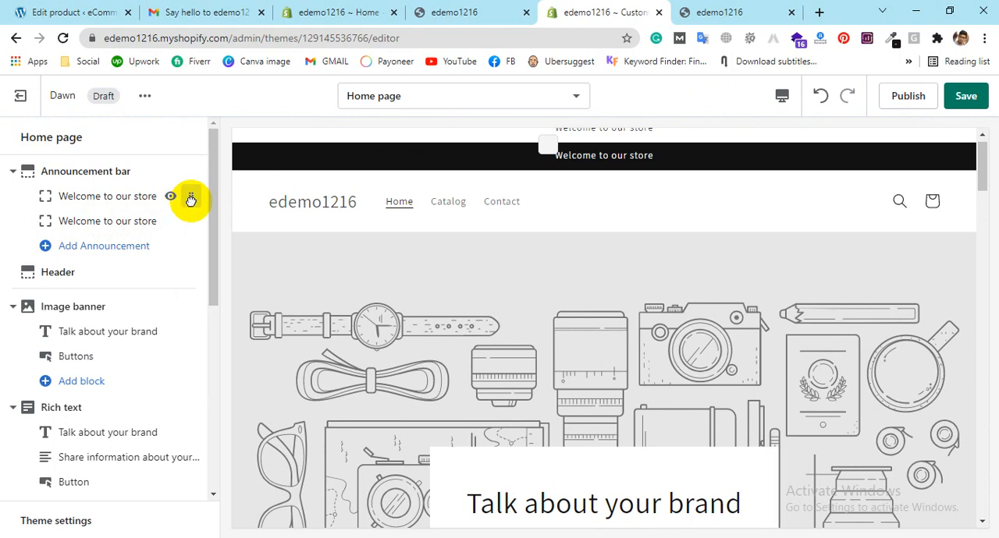
# Step: Review the first announcement's text, color scheme and link settings and look through the home page's list of sections
pyautogui.click(135, 196)
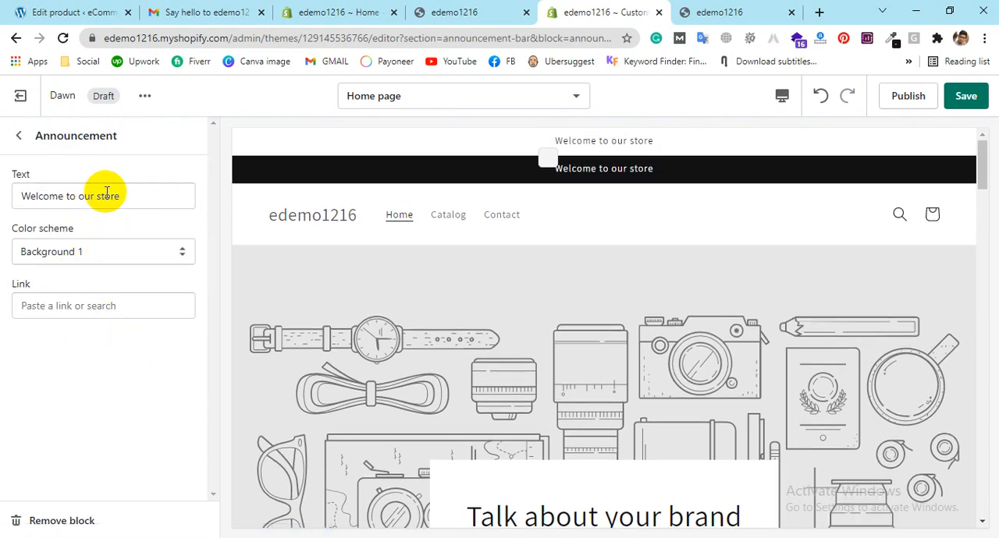
pyautogui.moveTo(119, 196); pyautogui.dragTo(49, 196)
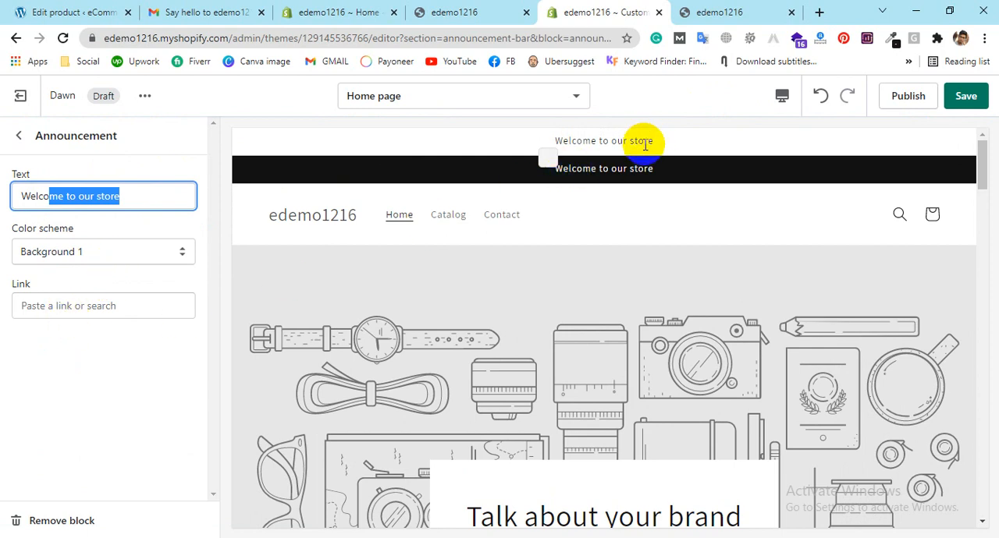
pyautogui.click(18, 135)
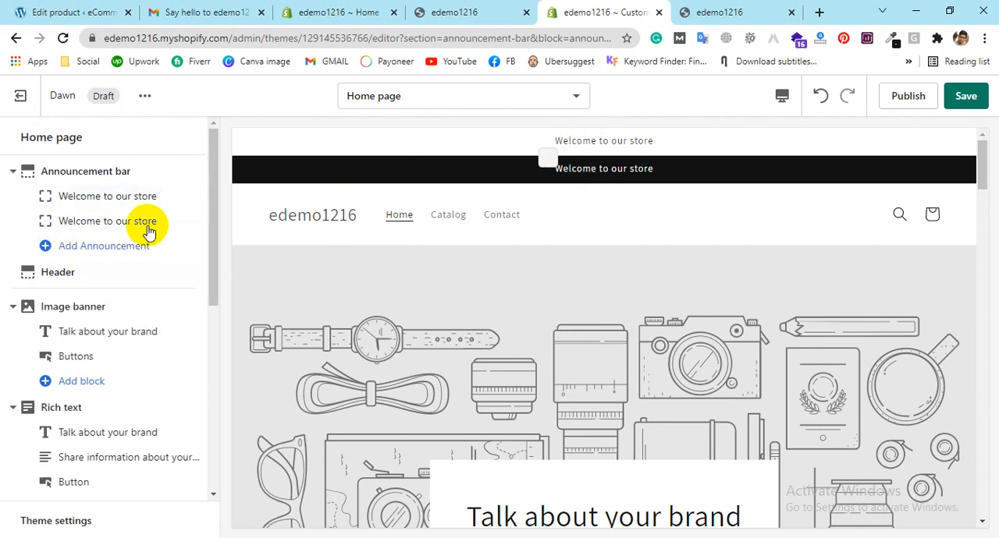
pyautogui.moveTo(174, 231)
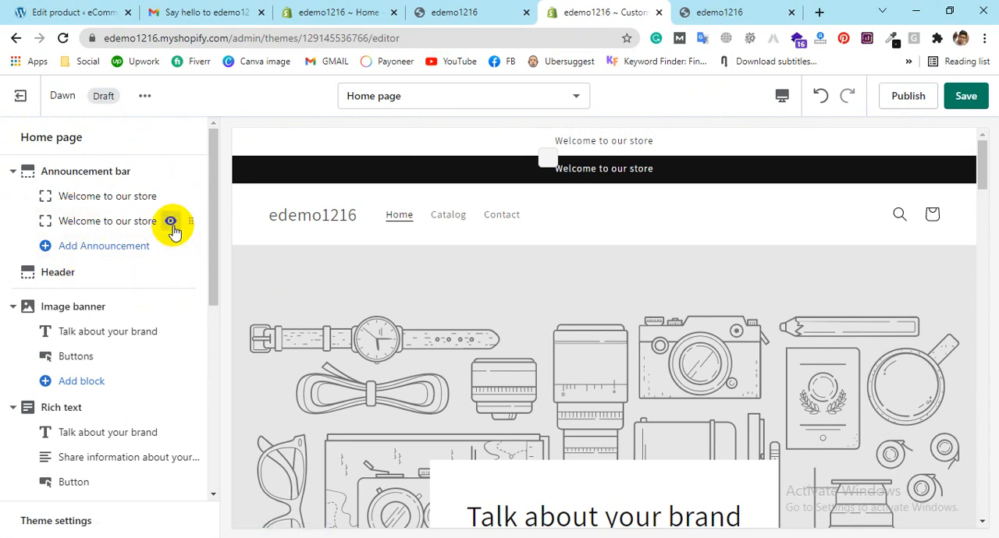
pyautogui.scroll(-5, 149, 257)
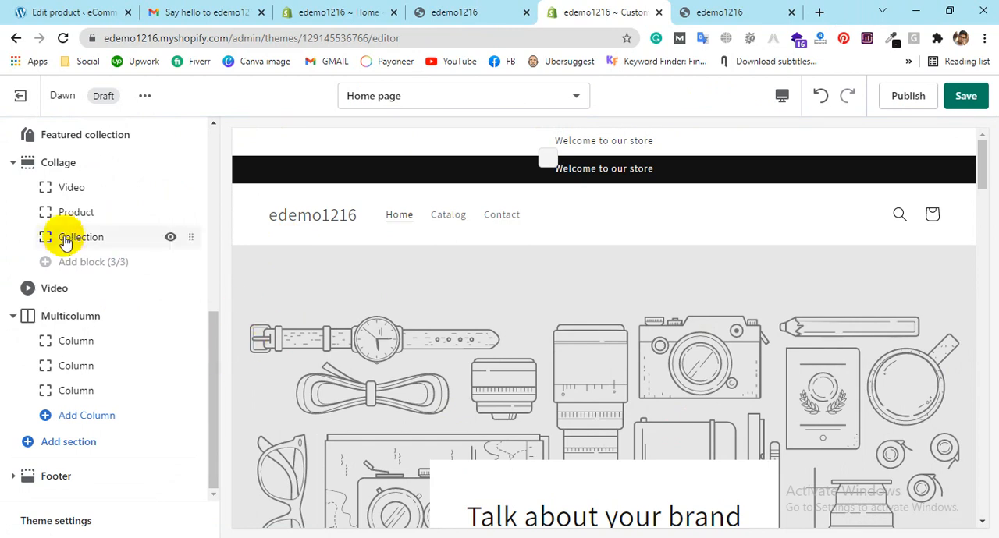
pyautogui.scroll(1, 125, 288)
pyautogui.scroll(5, 156, 266)
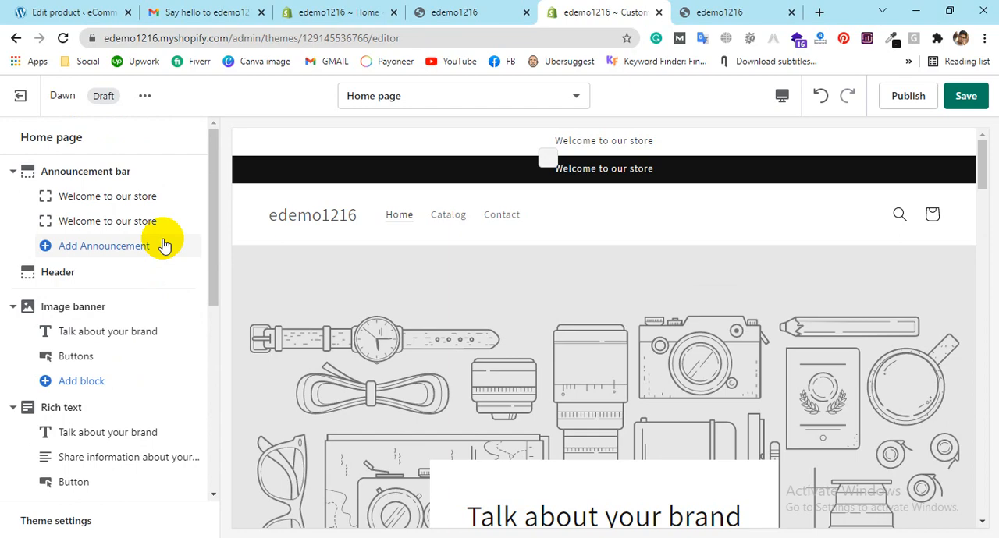
# Step: Switch to the store admin tab and look over the Orders page
pyautogui.click(332, 12)
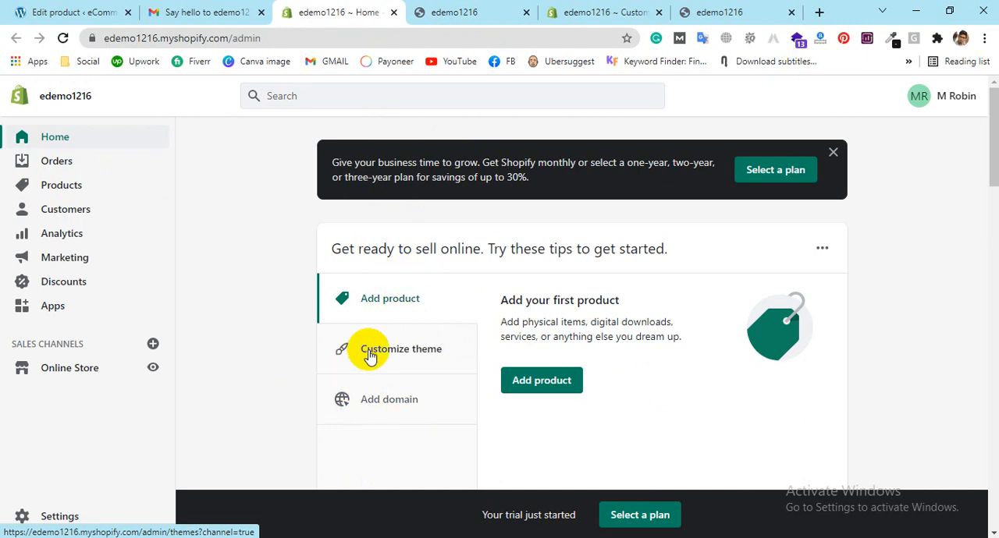
pyautogui.click(76, 161)
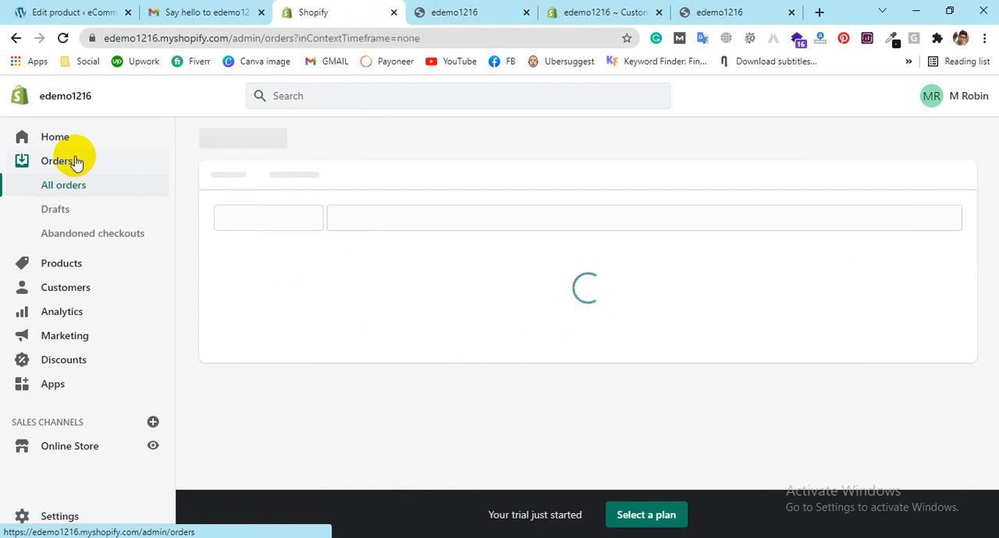
pyautogui.scroll(-2, 624, 250)
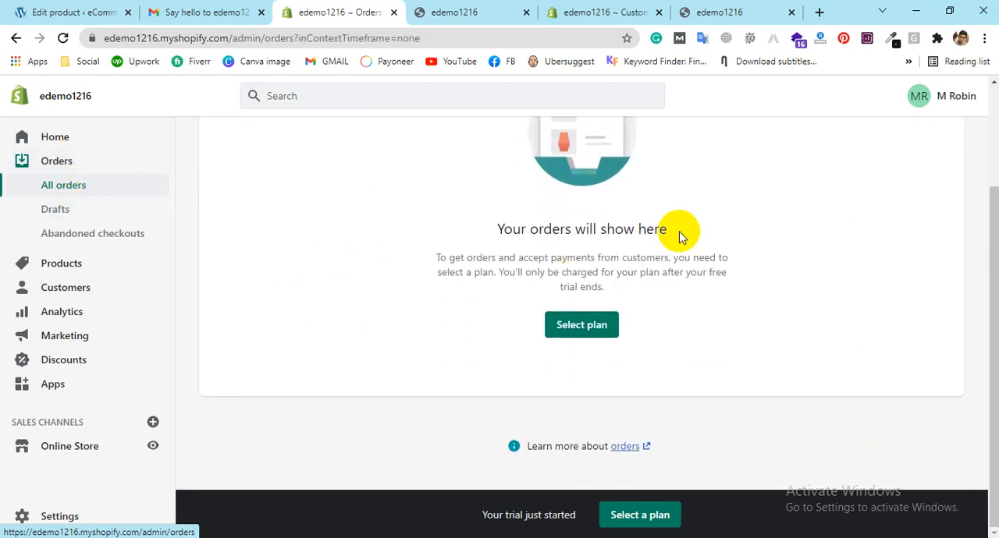
pyautogui.scroll(2, 780, 289)
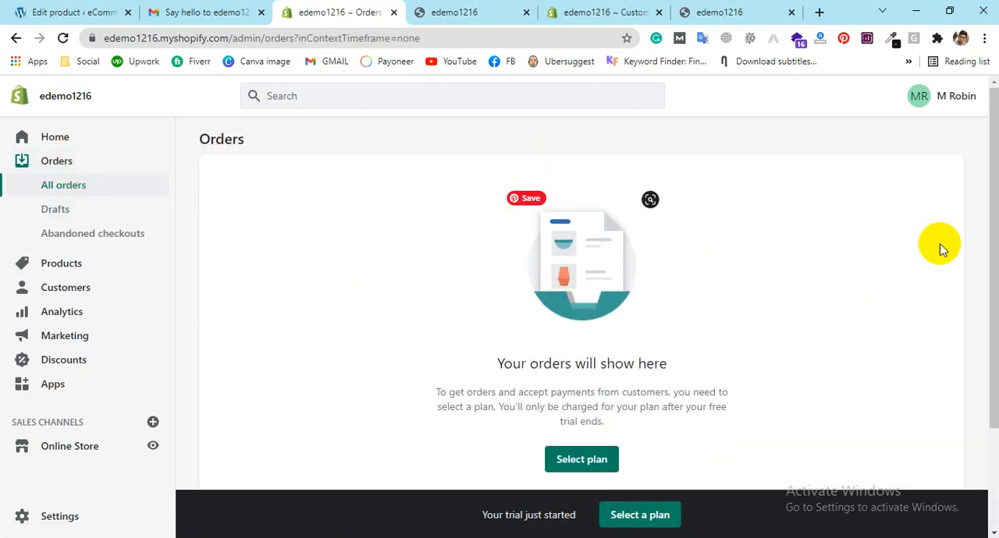
# Step: Start a new product from the Products page and look over its pricing, inventory, options and search listing fields
pyautogui.click(60, 268)
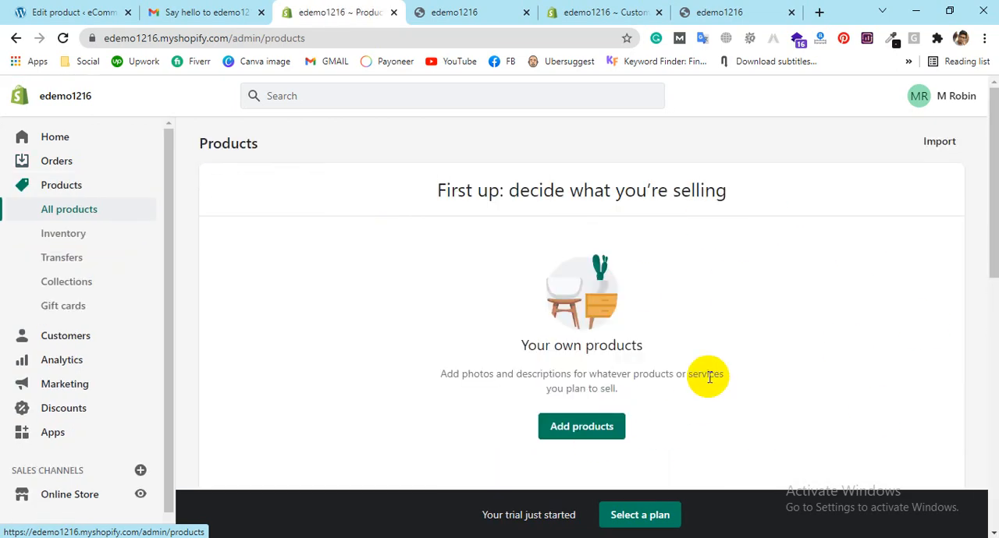
pyautogui.click(567, 433)
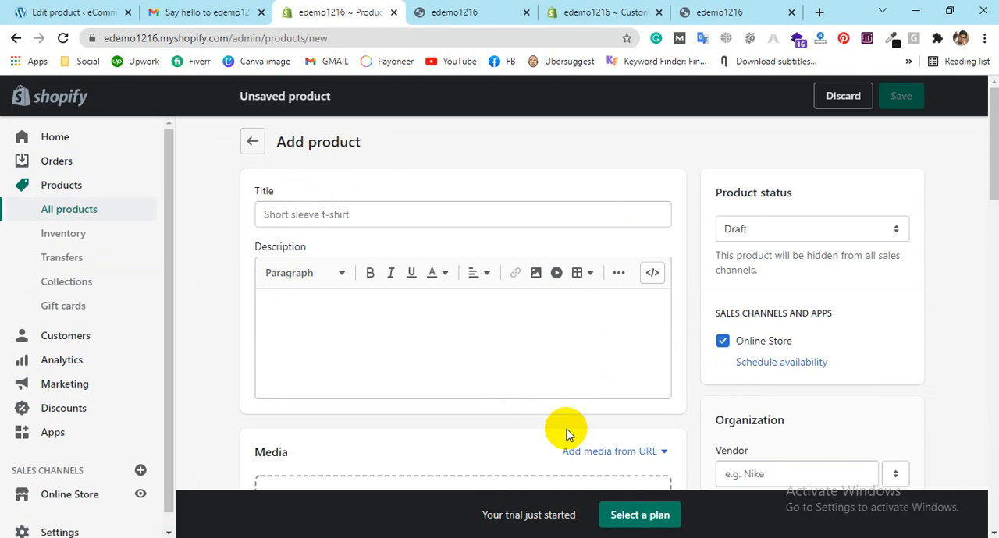
pyautogui.scroll(-8, 582, 339)
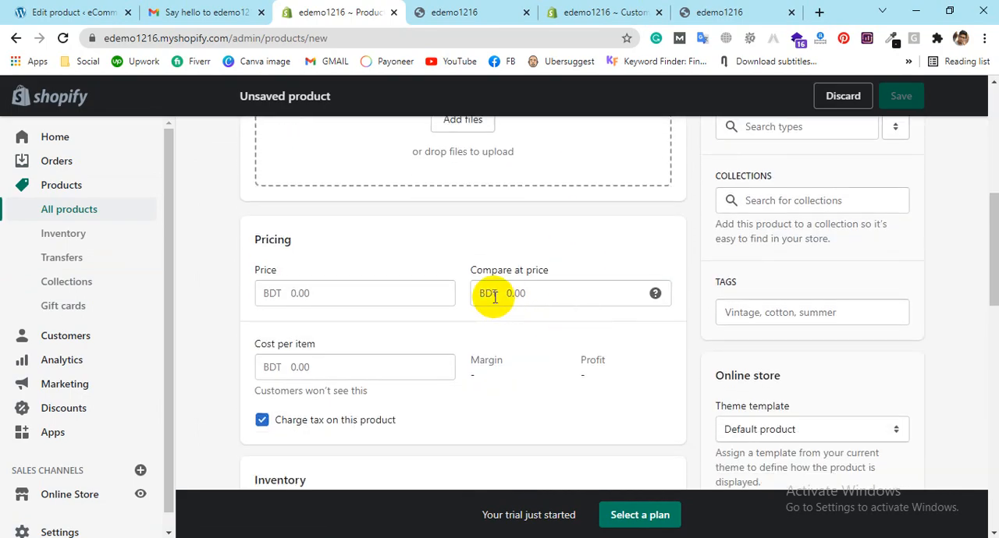
pyautogui.scroll(-10, 494, 298)
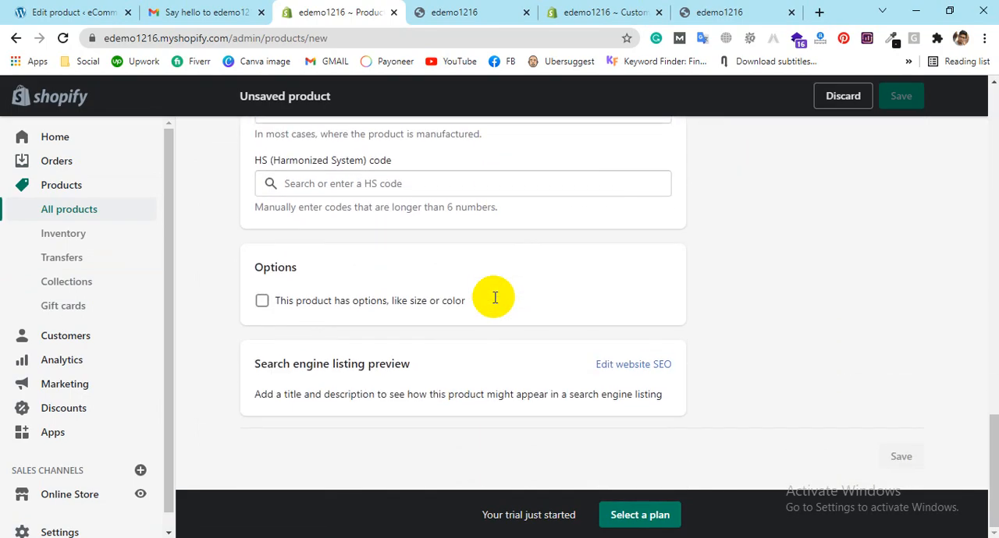
pyautogui.scroll(18, 494, 297)
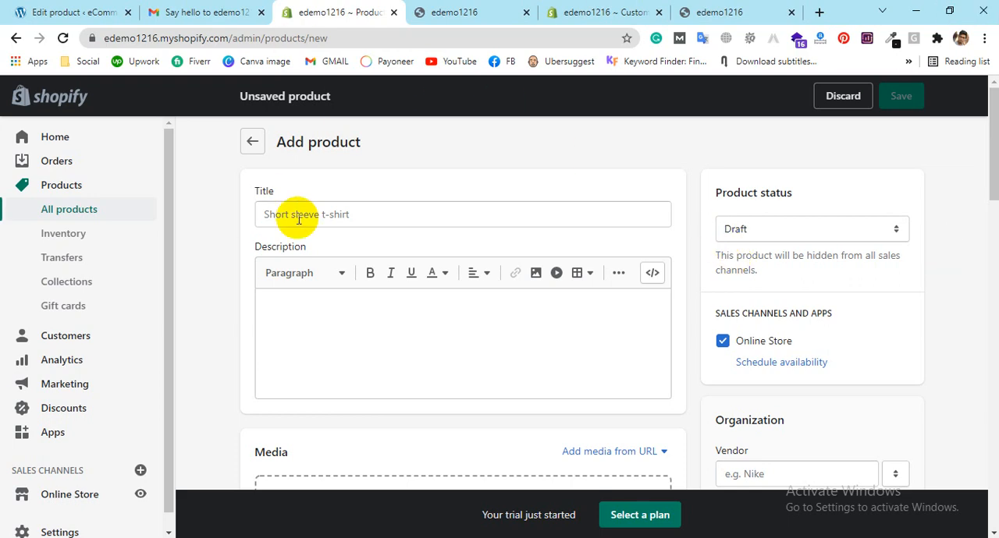
# Step: Compare the NETGEAR router's product data in the WordPress tab with the fields of the new Shopify product form
pyautogui.click(32, 9)
pyautogui.scroll(-15, 478, 331)
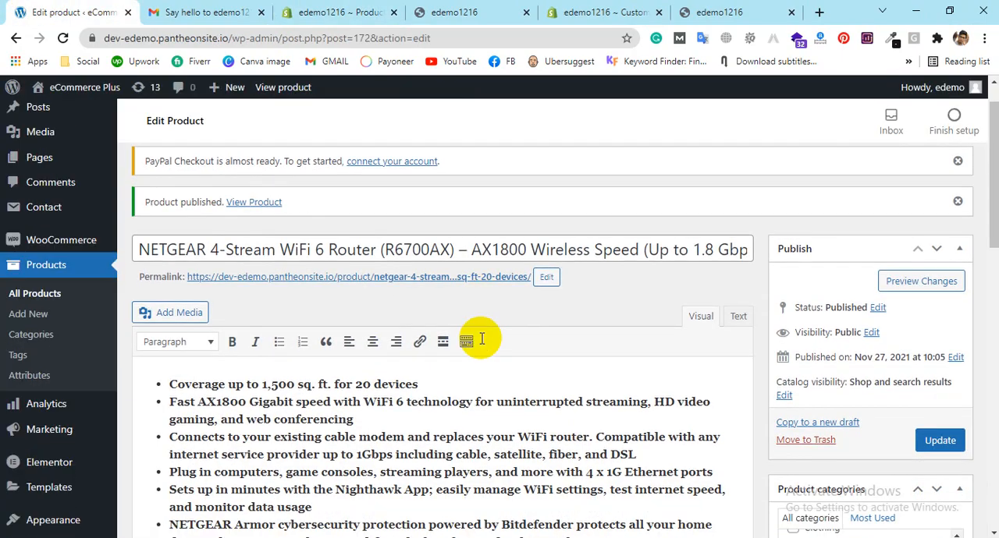
pyautogui.scroll(-3, 477, 329)
pyautogui.scroll(6, 401, 216)
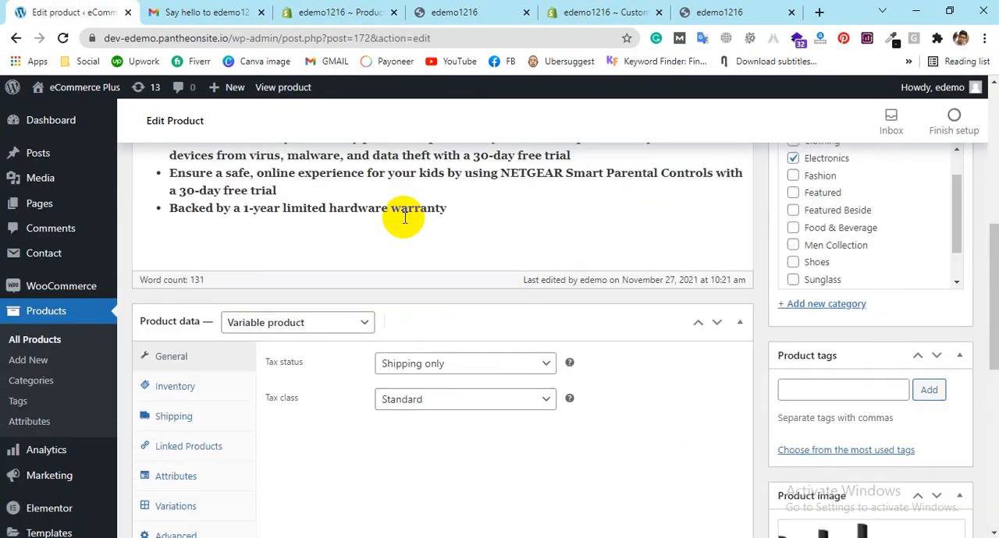
pyautogui.click(334, 11)
pyautogui.scroll(-4, 441, 292)
pyautogui.scroll(-3, 443, 289)
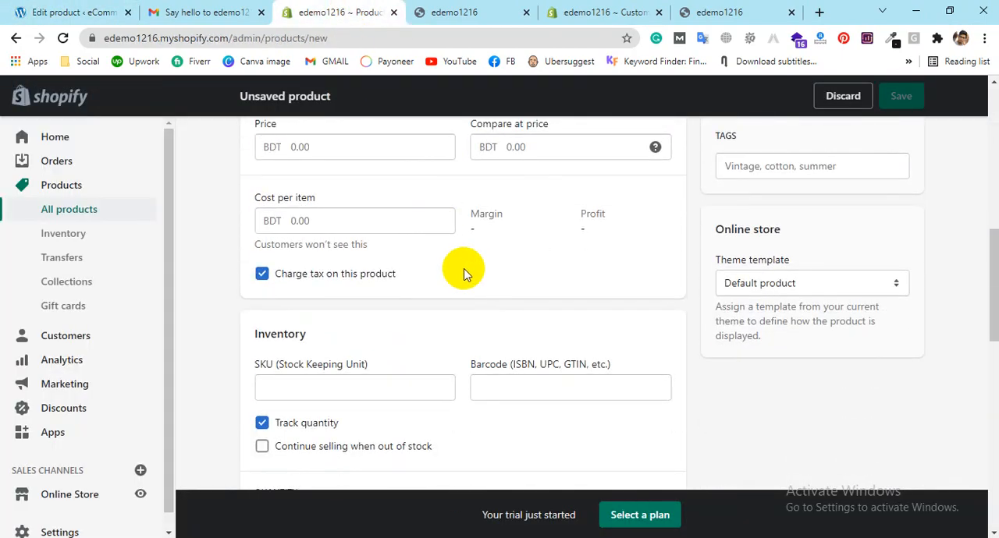
pyautogui.scroll(5, 461, 270)
pyautogui.scroll(3, 464, 273)
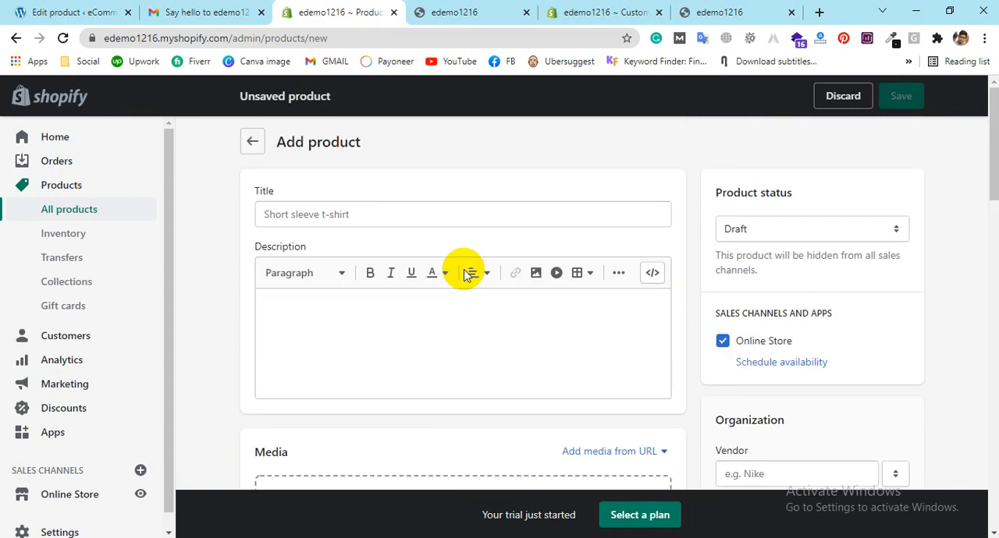
# Step: Copy "NETGEAR 4-Stream WiFi 6 Router (R6700AX)" from the WordPress product name into the new Shopify product's title
pyautogui.click(310, 217)
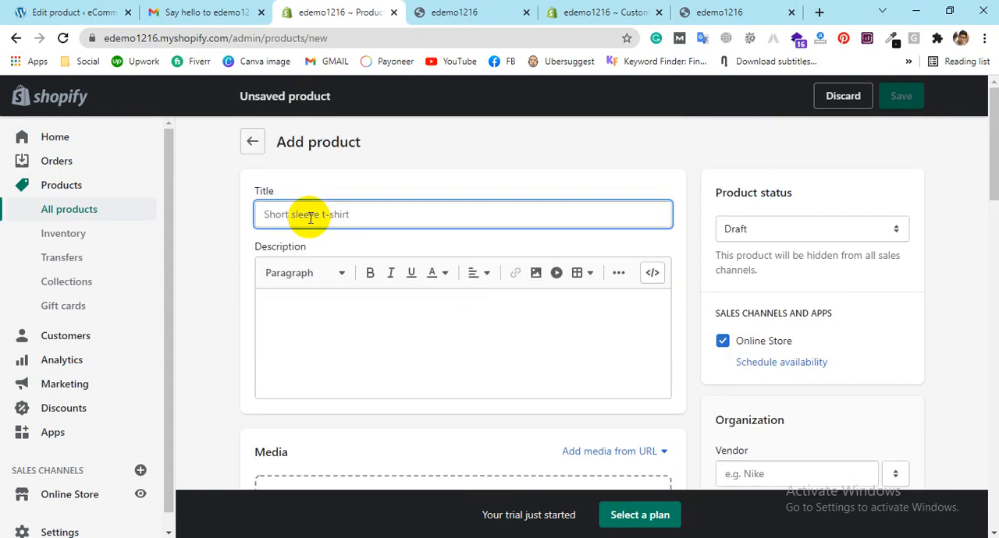
pyautogui.click(74, 12)
pyautogui.scroll(5, 357, 195)
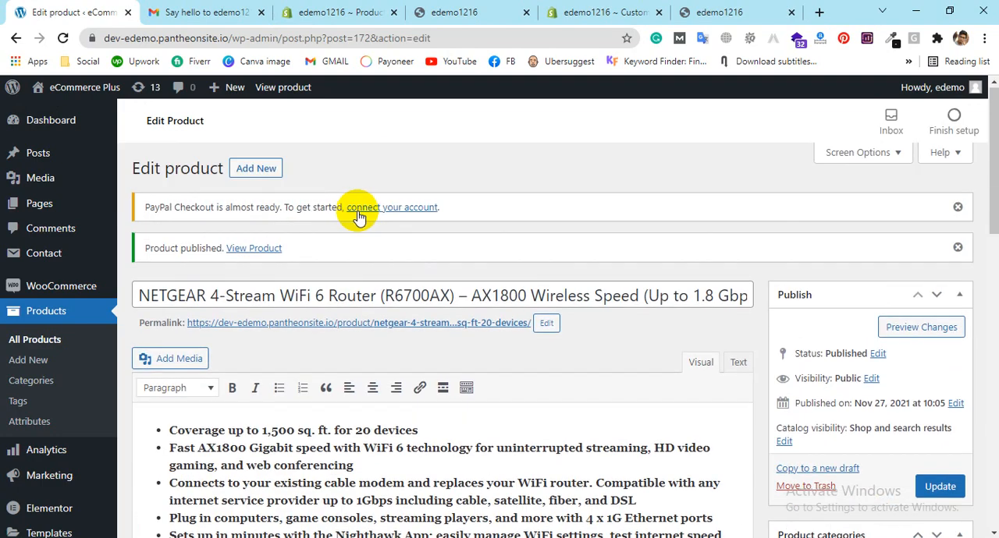
pyautogui.moveTo(453, 294); pyautogui.dragTo(63, 265)
pyautogui.hotkey('ctrl', 'c')
pyautogui.click(312, 12)
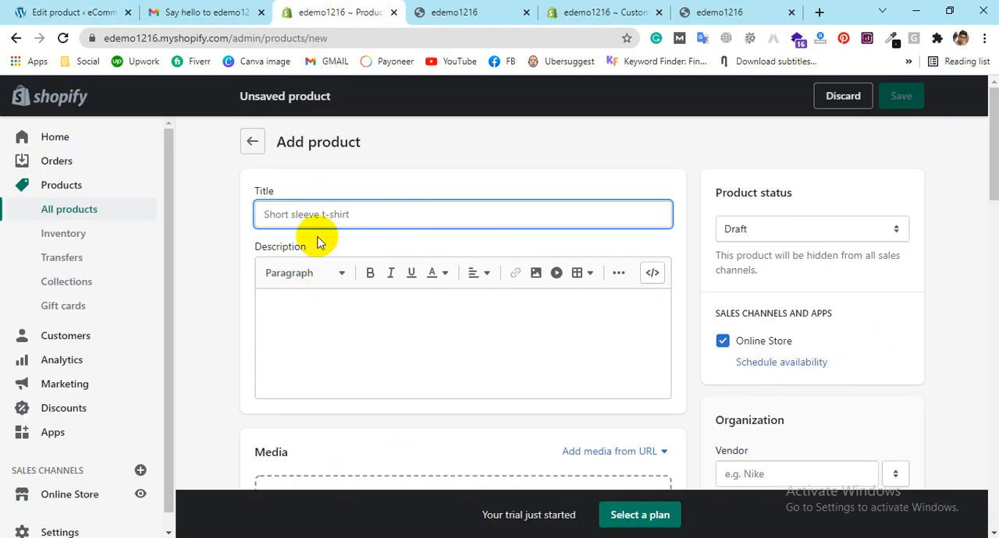
pyautogui.hotkey('ctrl', 'v')
# Step: Copy the router's full bulleted description from the WordPress product into the new Shopify product's description
pyautogui.click(303, 314)
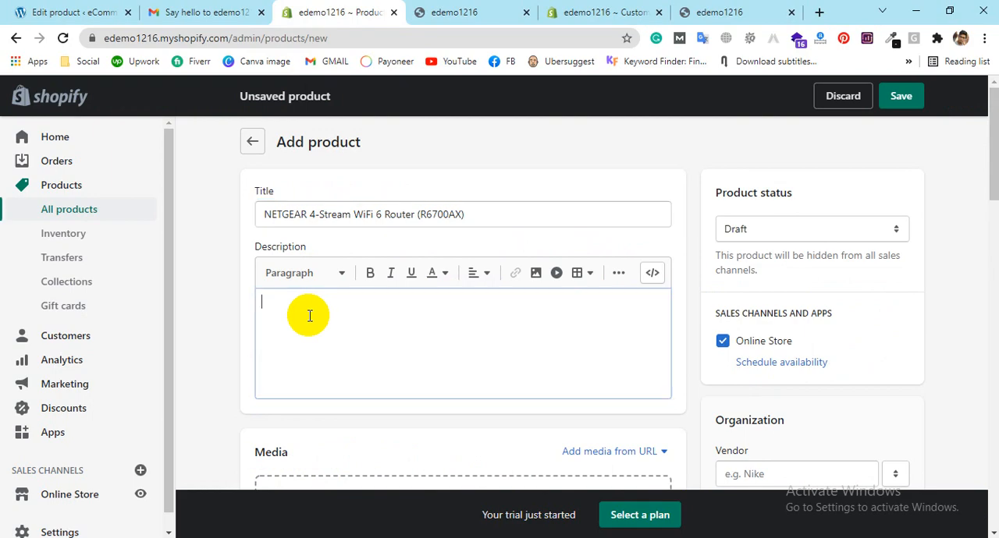
pyautogui.click(3, 5)
pyautogui.scroll(-1, 226, 425)
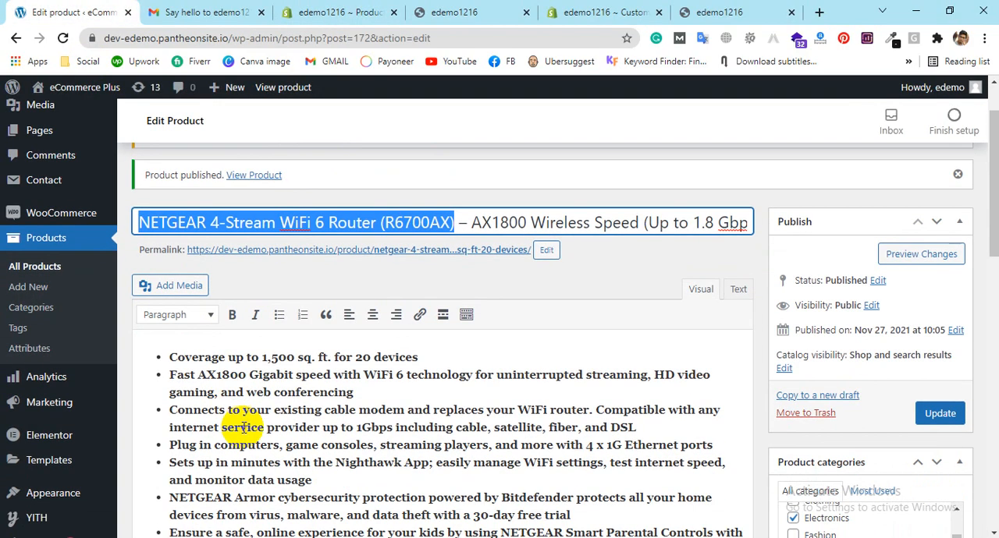
pyautogui.click(244, 428)
pyautogui.hotkey('ctrl', 'a')
pyautogui.hotkey('ctrl', 'c')
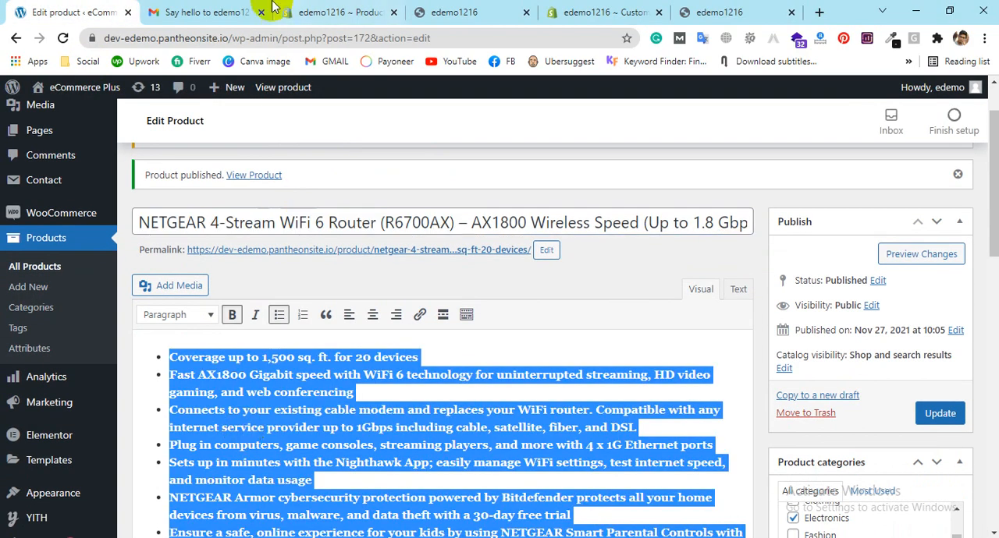
pyautogui.click(336, 12)
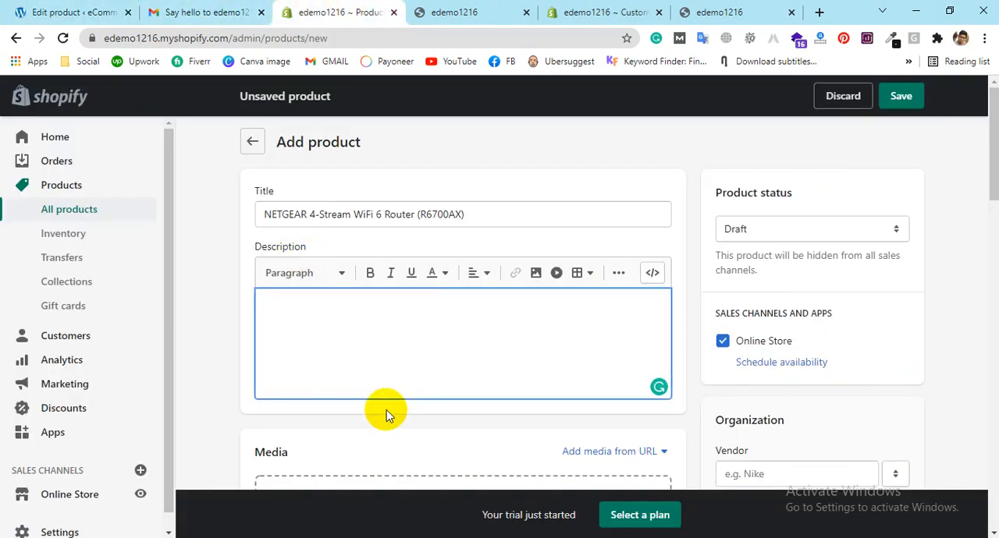
pyautogui.hotkey('ctrl', 'v')
pyautogui.scroll(-3, 458, 468)
pyautogui.scroll(2, 495, 283)
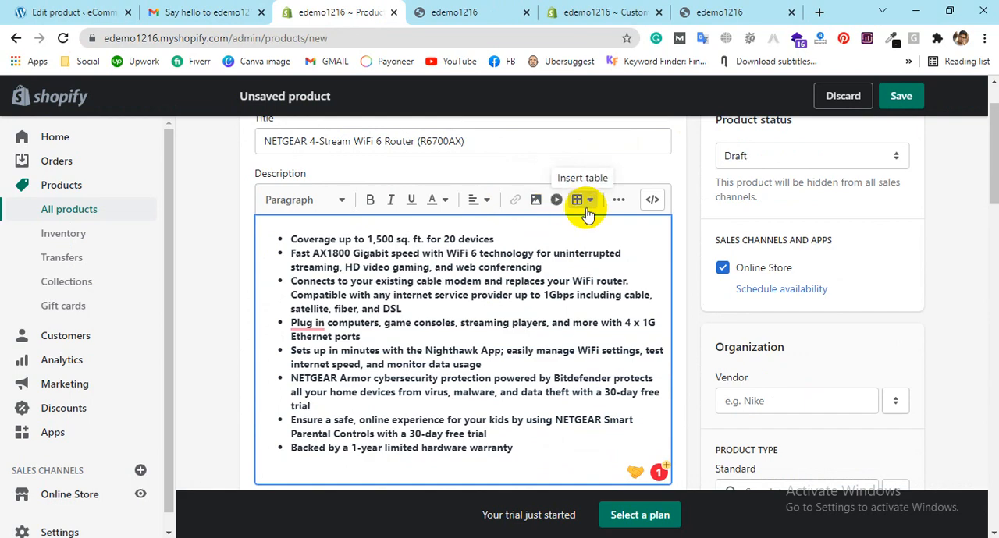
# Step: Upload Screenshot_3.jpg from the Desktop to the new product's media
pyautogui.scroll(-3, 585, 210)
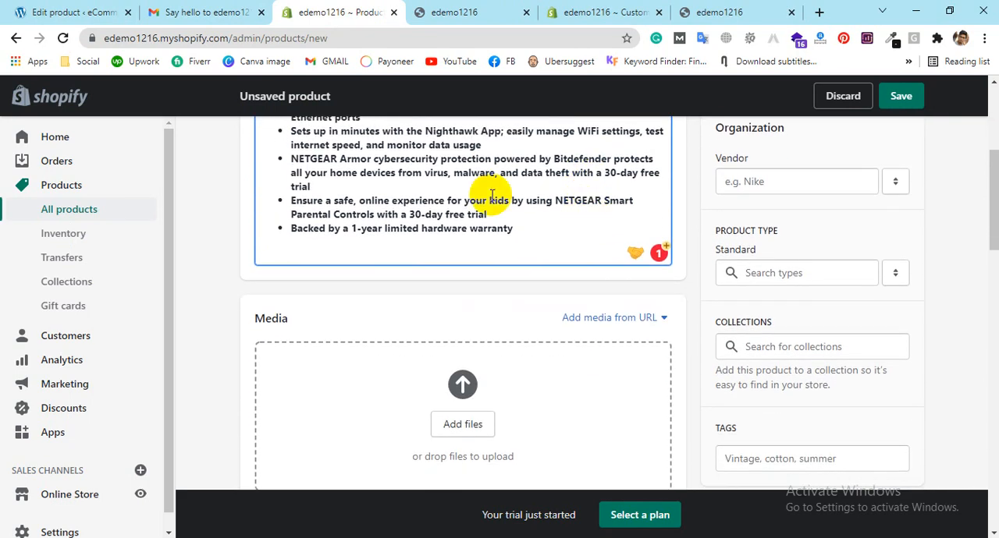
pyautogui.scroll(-2, 514, 219)
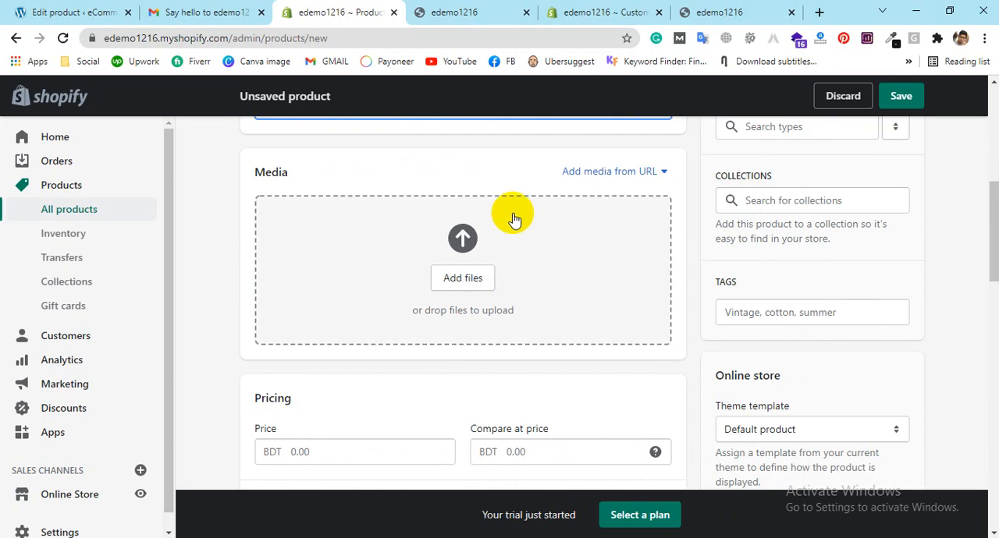
pyautogui.click(475, 285)
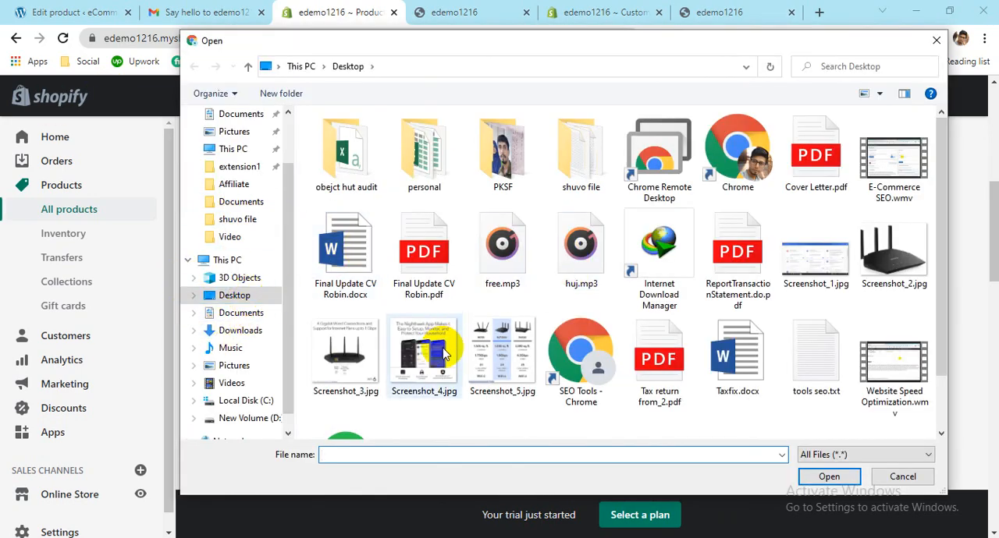
pyautogui.click(346, 355)
pyautogui.click(827, 477)
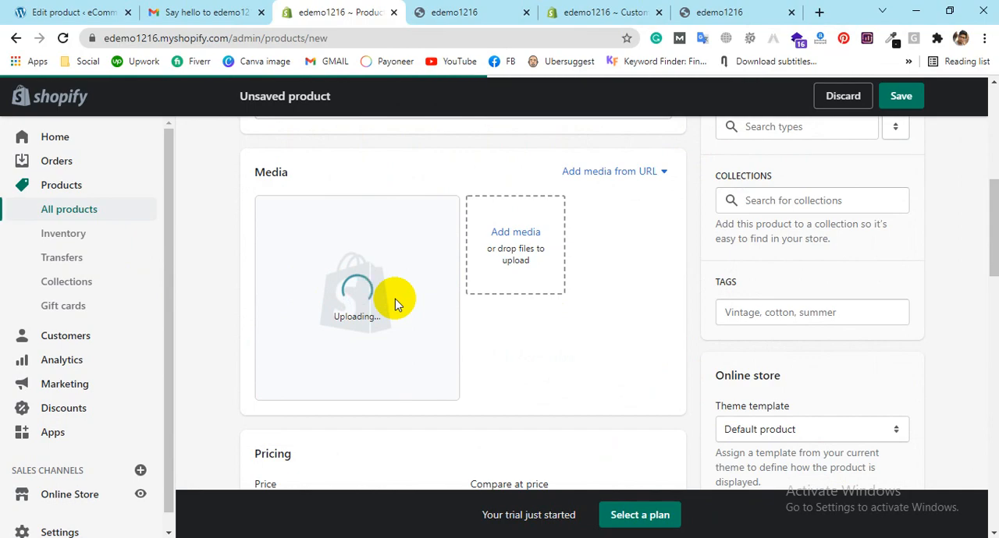
# Step: Upload Screenshot_4.jpg from the Desktop as a second image in the product's media
pyautogui.click(503, 244)
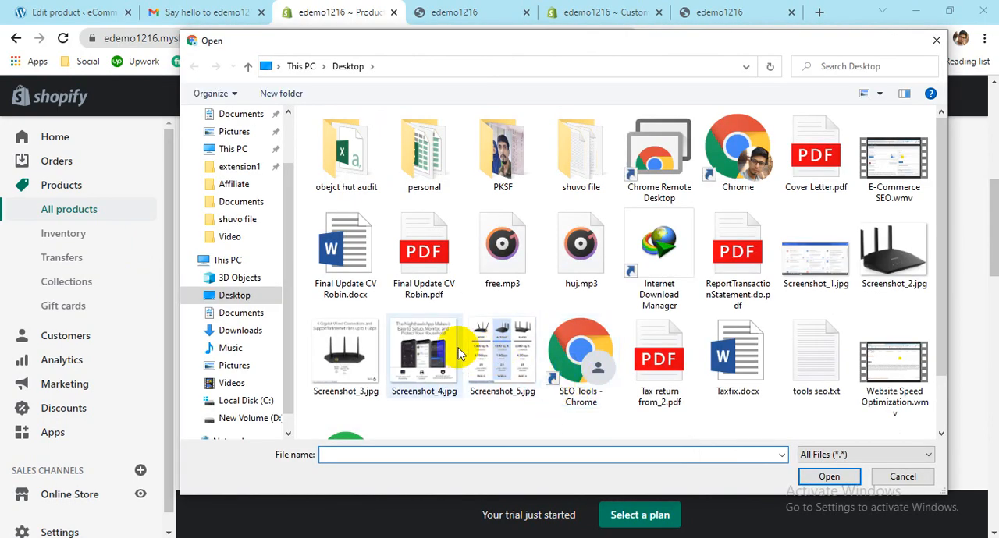
pyautogui.doubleClick(459, 353)
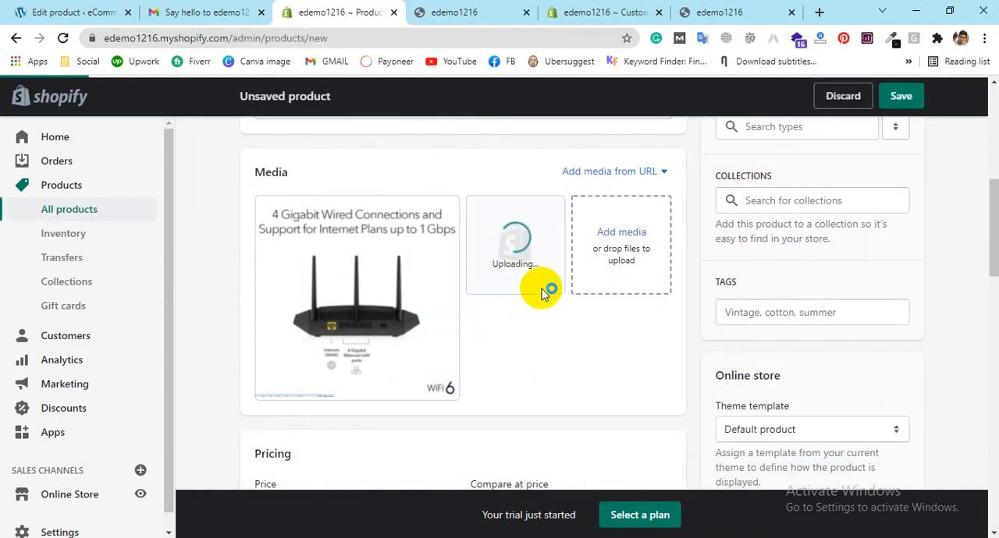
# Step: Set the product's price to BDT 500, its cost per item to 150 and its compare-at price to 400
pyautogui.scroll(-3, 542, 289)
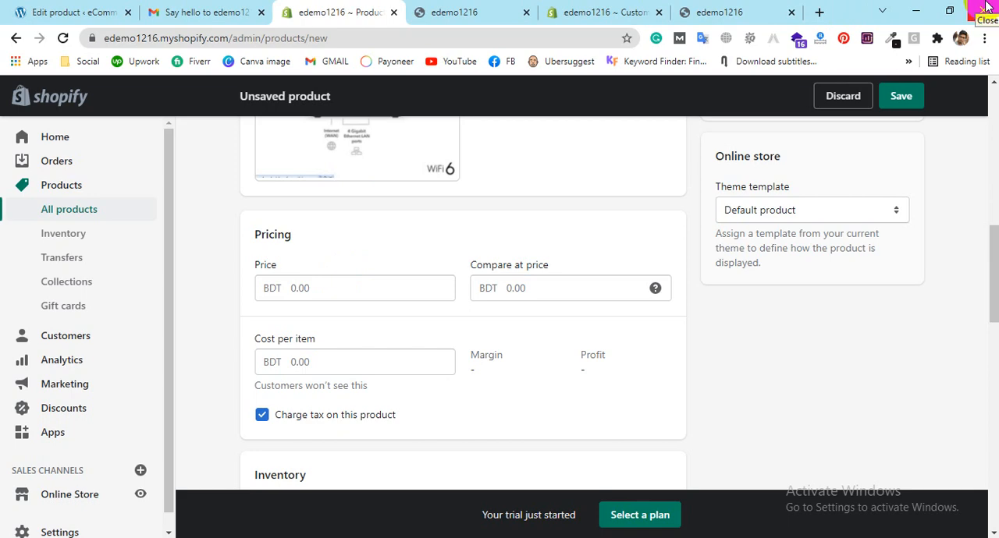
pyautogui.click(419, 291)
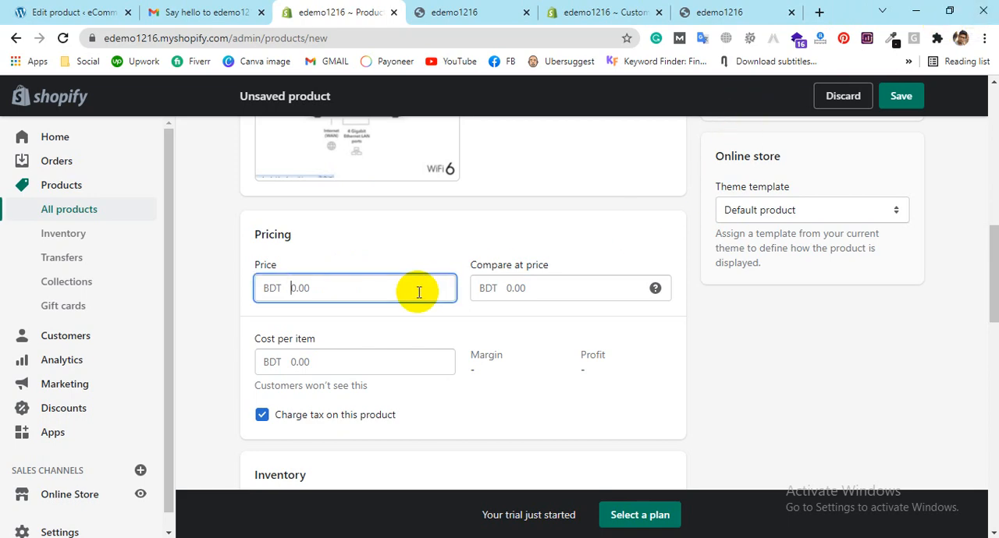
pyautogui.write('500')
pyautogui.click(511, 288)
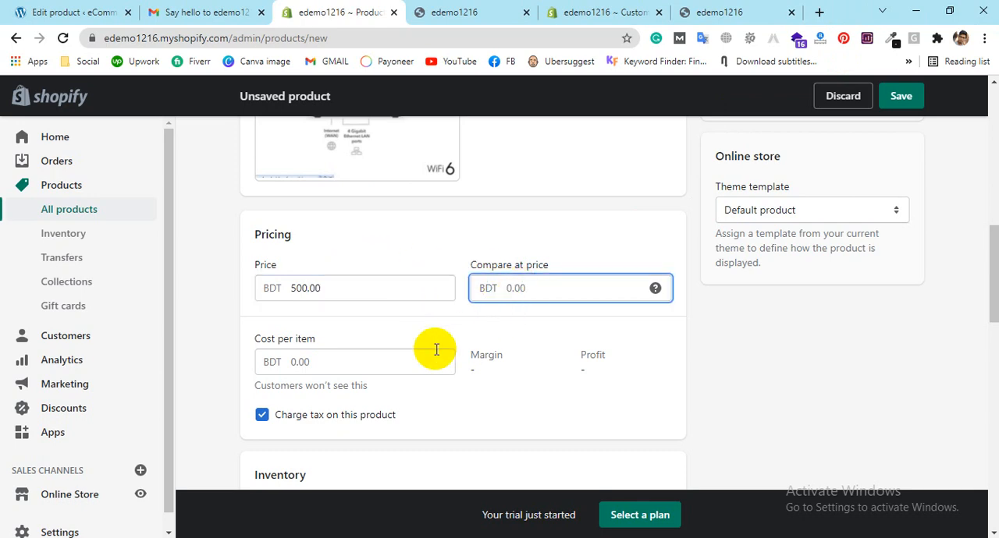
pyautogui.click(409, 370)
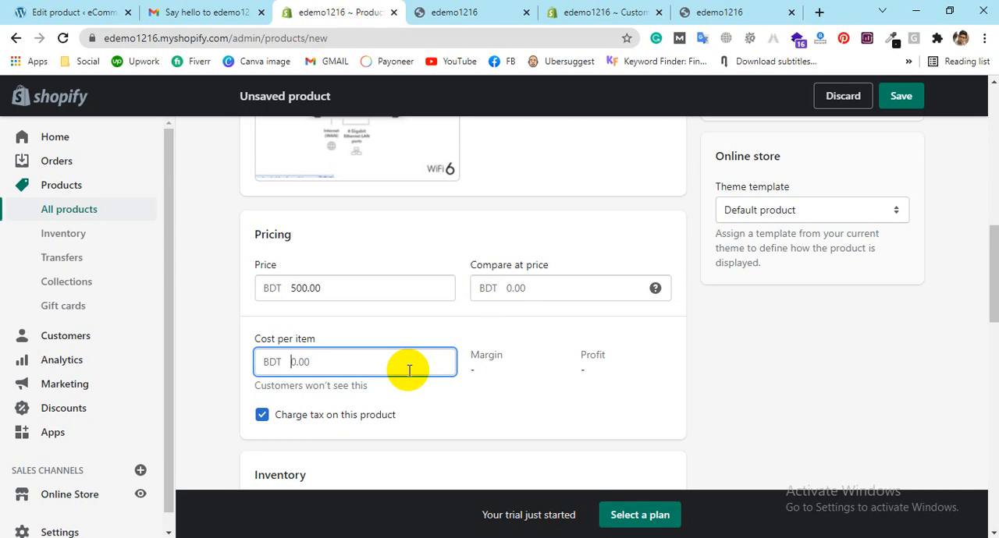
pyautogui.write('150')
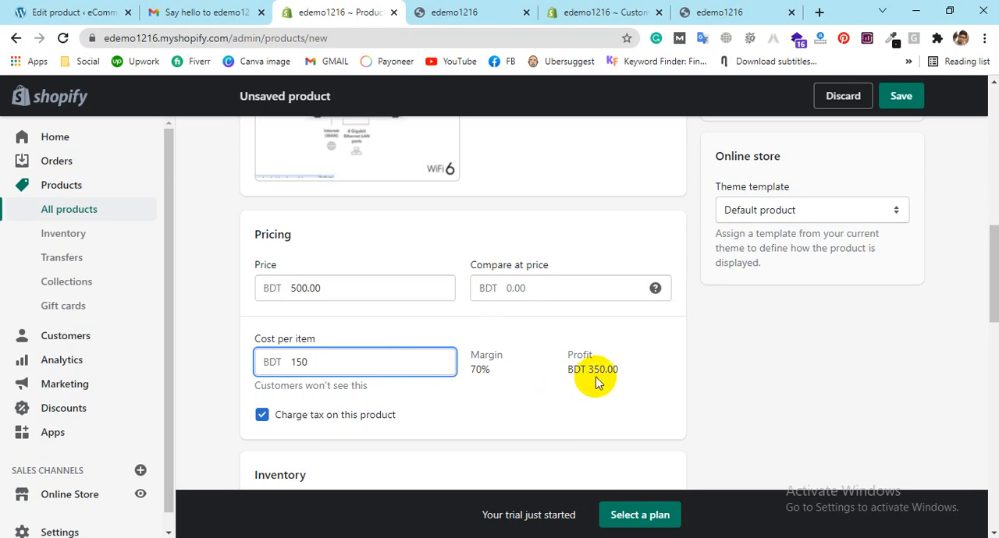
pyautogui.click(581, 293)
pyautogui.write('4')
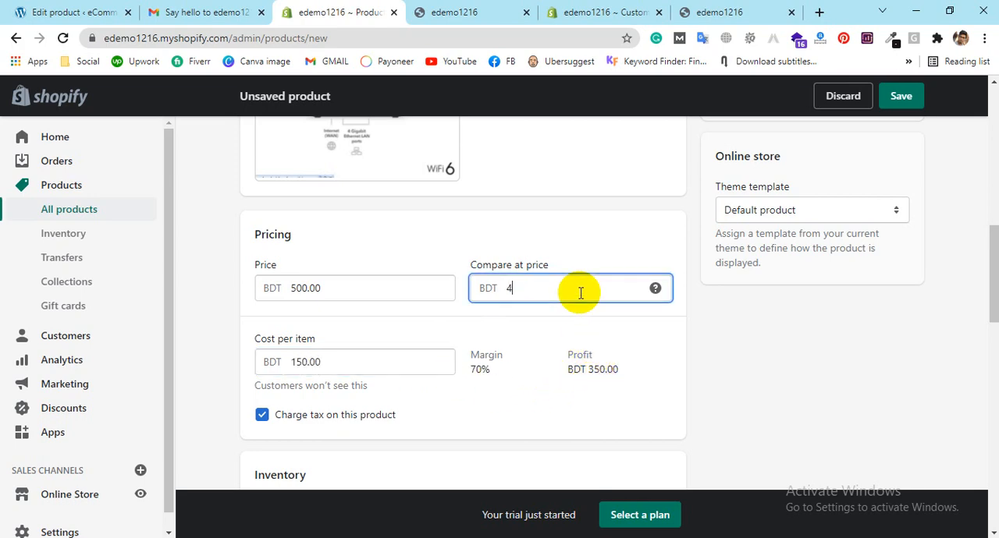
pyautogui.write('00')
pyautogui.click(665, 351)
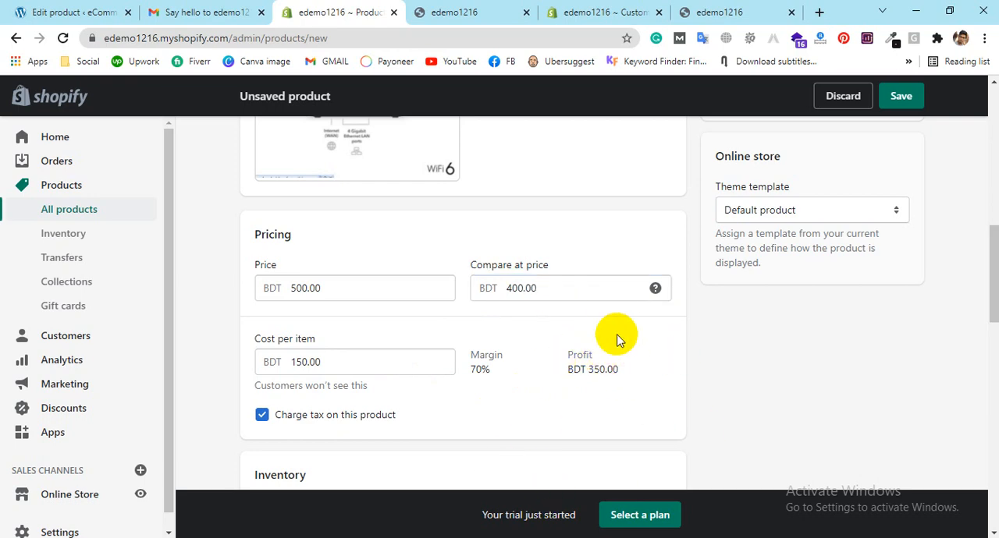
pyautogui.scroll(-1, 457, 357)
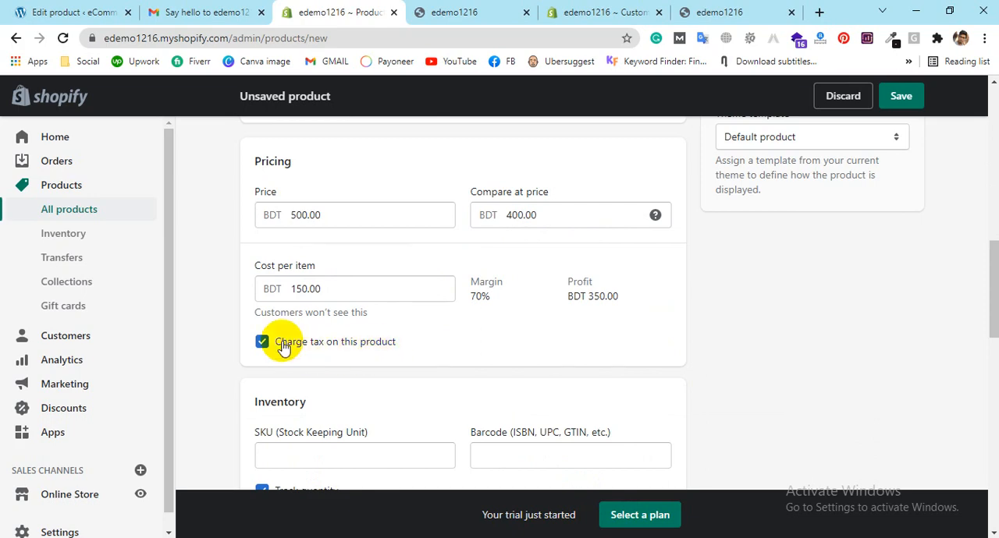
pyautogui.scroll(-2, 404, 335)
pyautogui.click(402, 308)
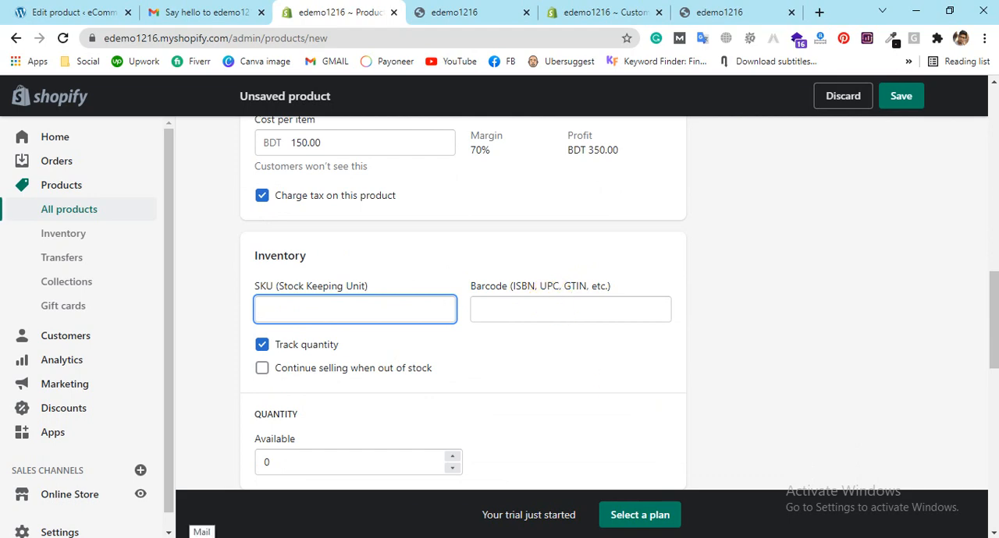
pyautogui.click(263, 372)
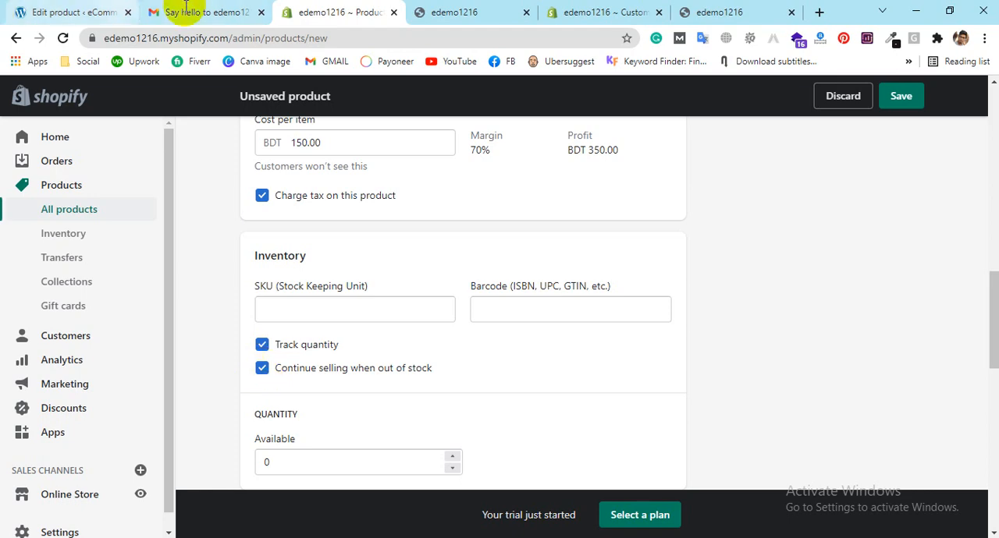
pyautogui.click(262, 367)
# Step: Set the product's available inventory quantity to 100
pyautogui.scroll(-2, 261, 367)
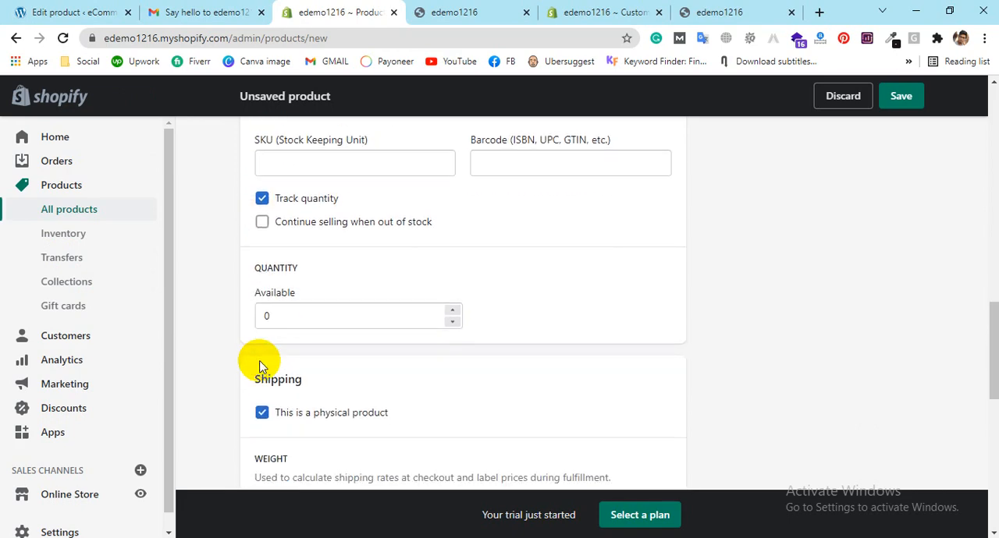
pyautogui.click(358, 311)
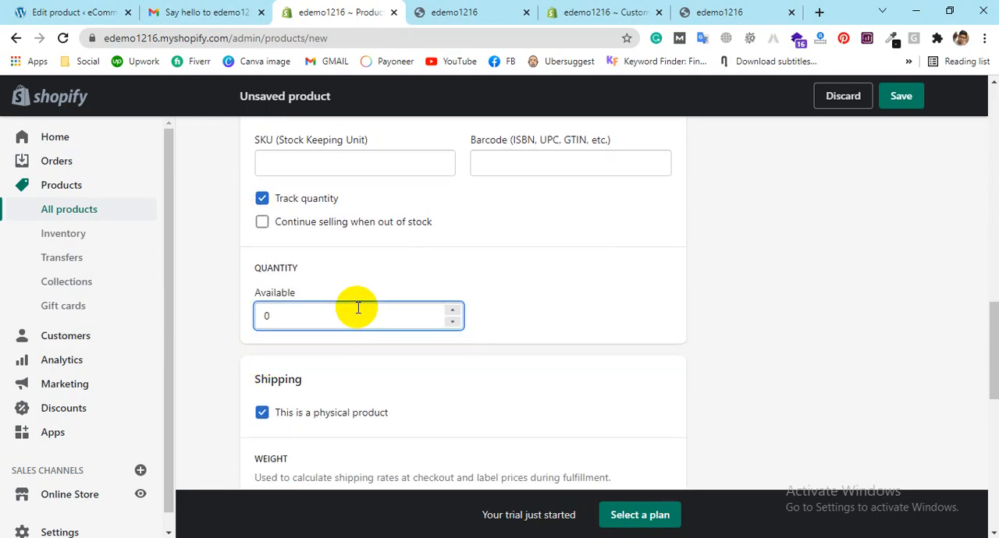
pyautogui.press('BackSpace')
pyautogui.write('100')
pyautogui.click(602, 289)
pyautogui.scroll(-3, 601, 289)
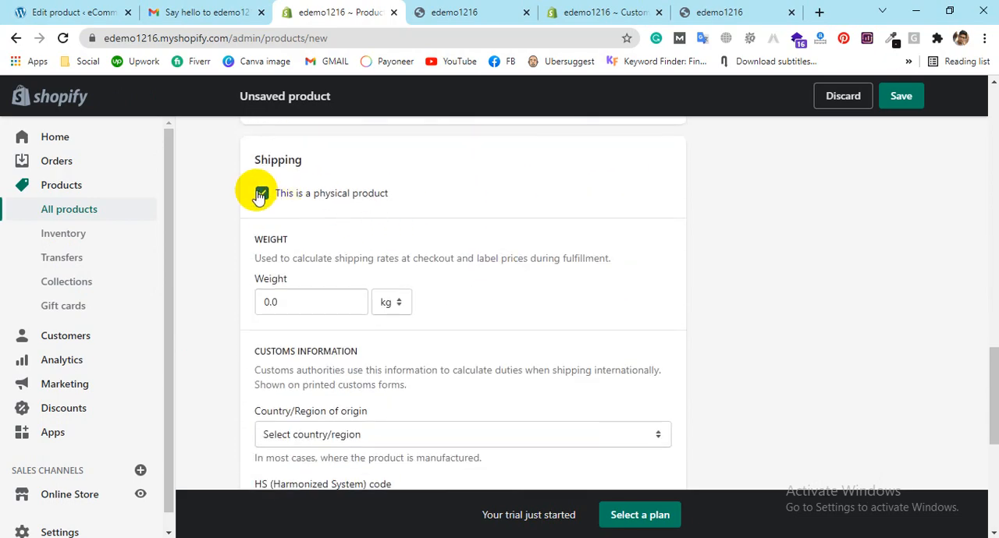
pyautogui.click(262, 195)
pyautogui.click(262, 195)
pyautogui.click(392, 304)
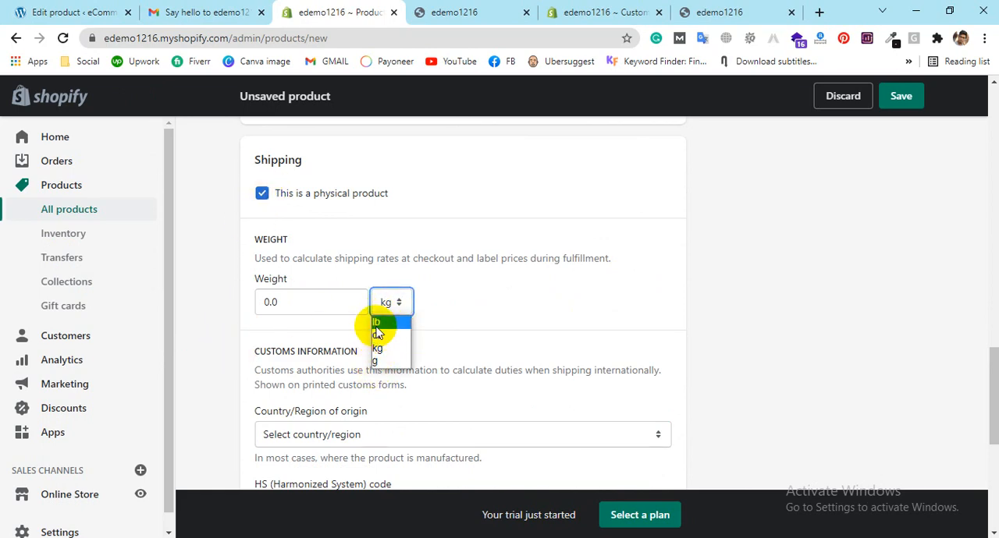
pyautogui.scroll(5, 512, 253)
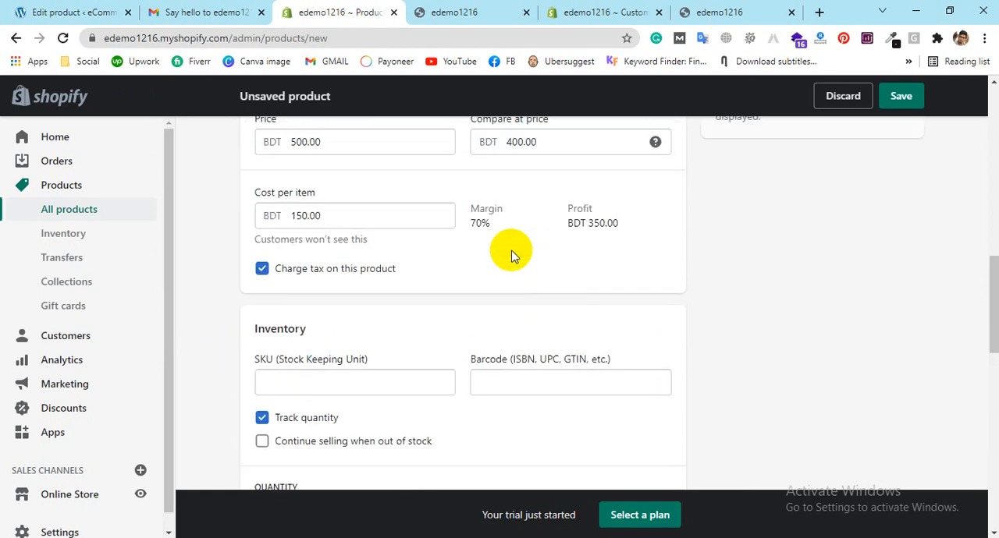
pyautogui.click(309, 381)
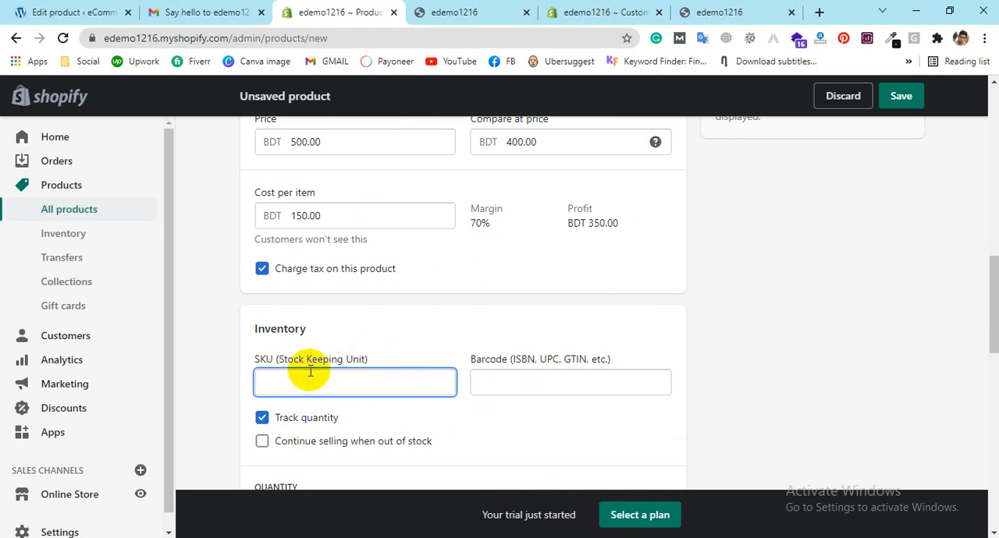
# Step: Set the product's shipping weight to 500 g
pyautogui.scroll(-2, 320, 351)
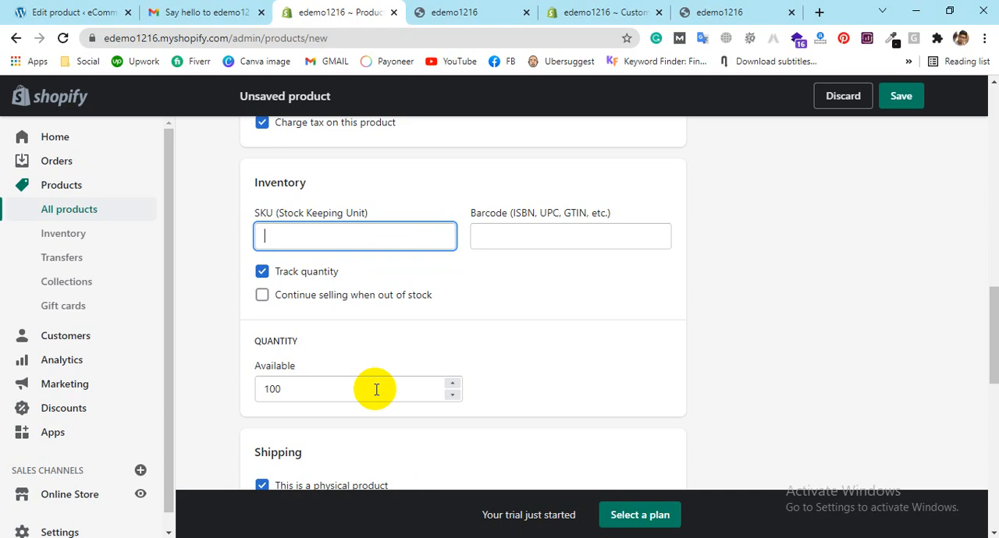
pyautogui.scroll(-3, 375, 390)
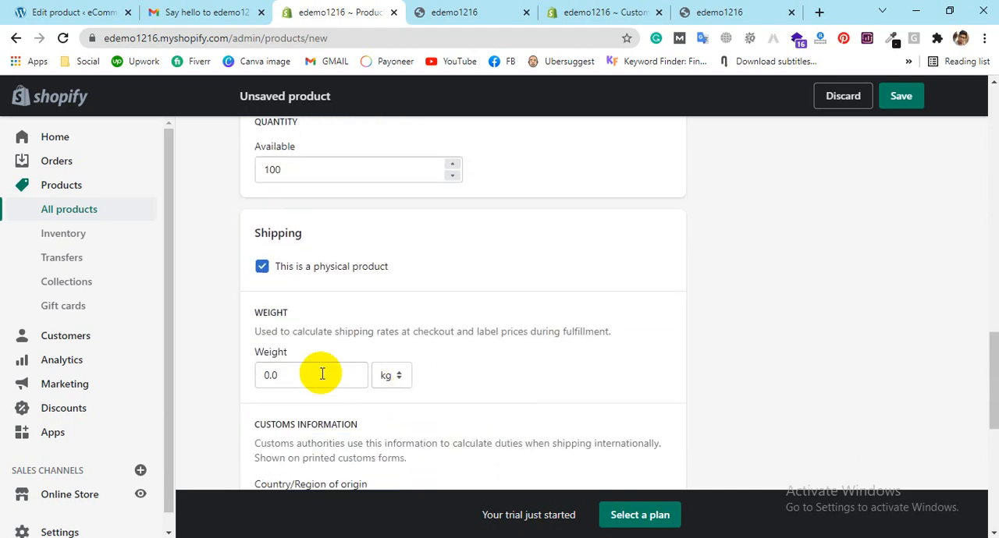
pyautogui.click(286, 375)
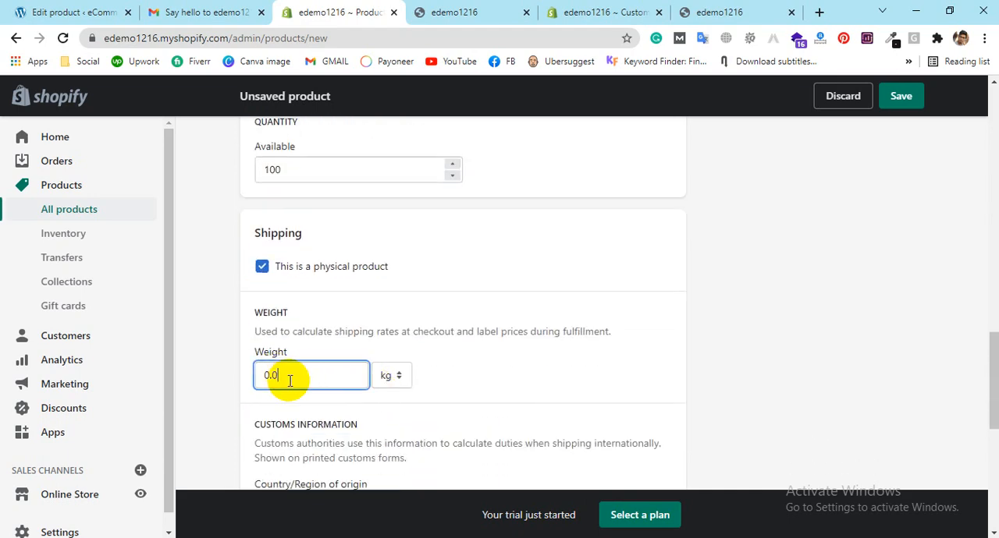
pyautogui.press('BackSpace')
pyautogui.press('BackSpace')
pyautogui.press('BackSpace')
pyautogui.write('500')
pyautogui.click(391, 378)
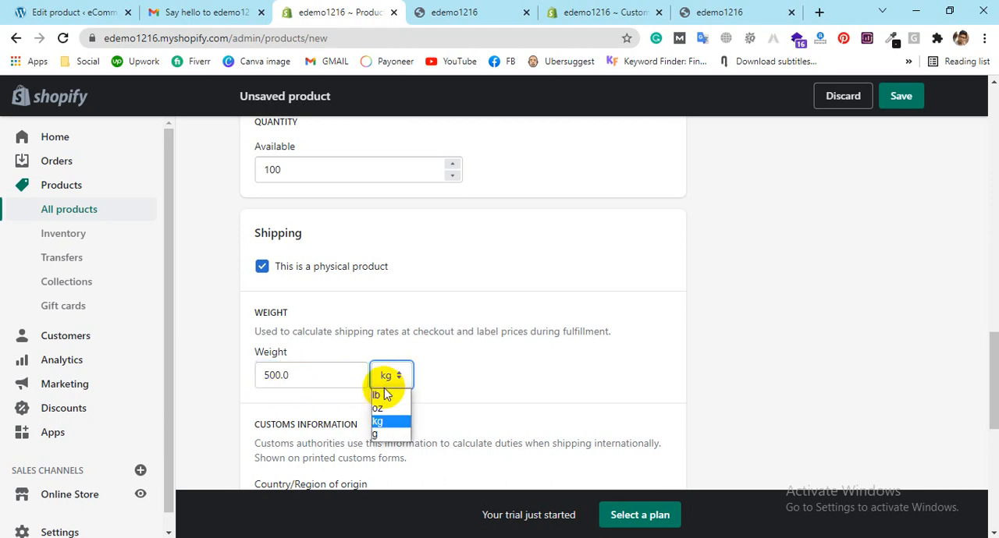
pyautogui.click(377, 434)
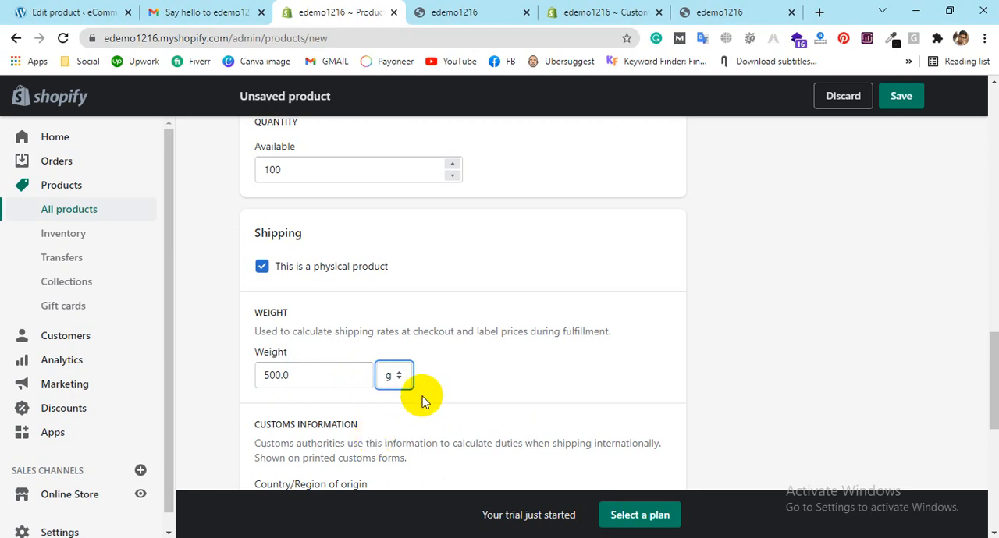
# Step: Set the country/region of origin in the product's customs information to Bangladesh
pyautogui.scroll(-2, 484, 284)
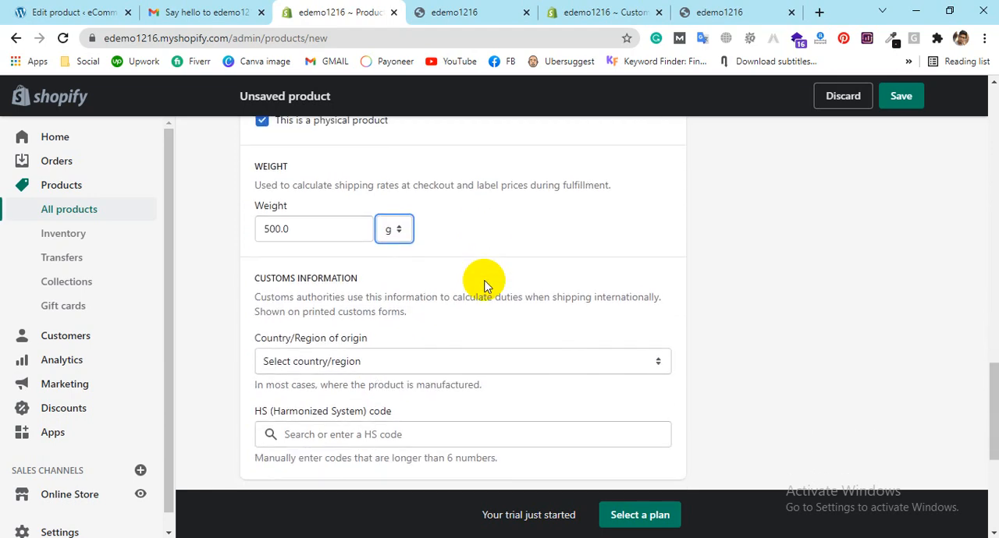
pyautogui.scroll(-1, 340, 289)
pyautogui.click(335, 290)
pyautogui.click(586, 294)
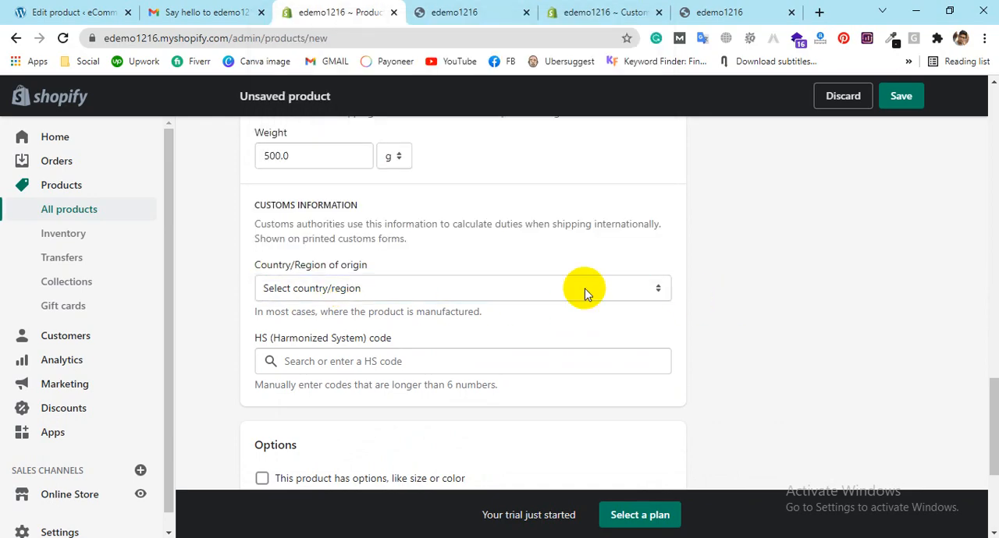
pyautogui.scroll(-1, 609, 234)
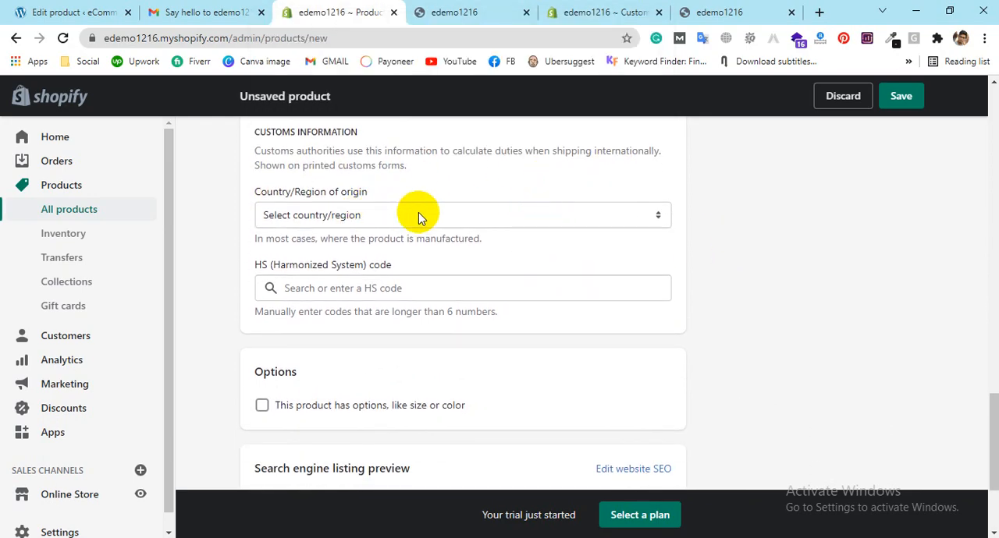
pyautogui.click(418, 215)
pyautogui.scroll(-4, 312, 406)
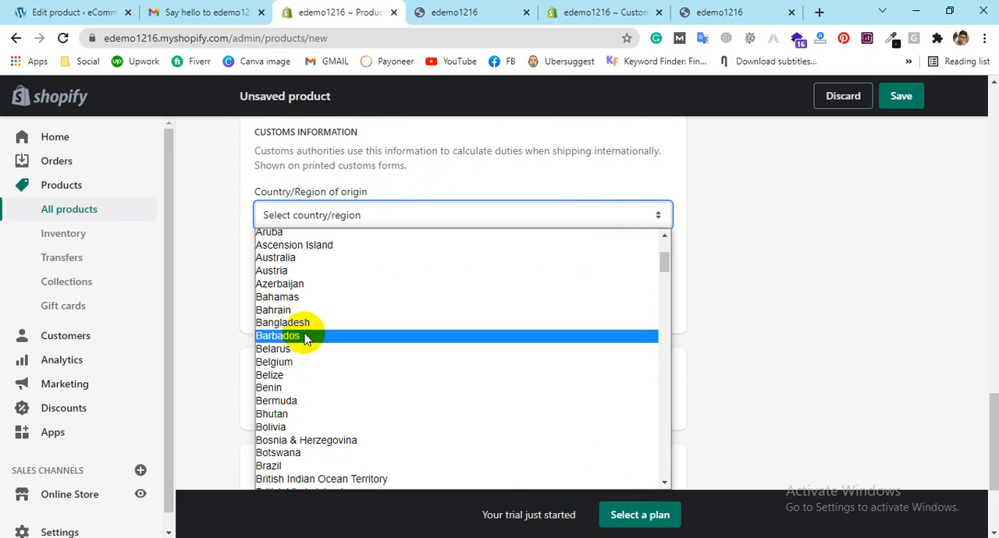
pyautogui.scroll(-4, 316, 422)
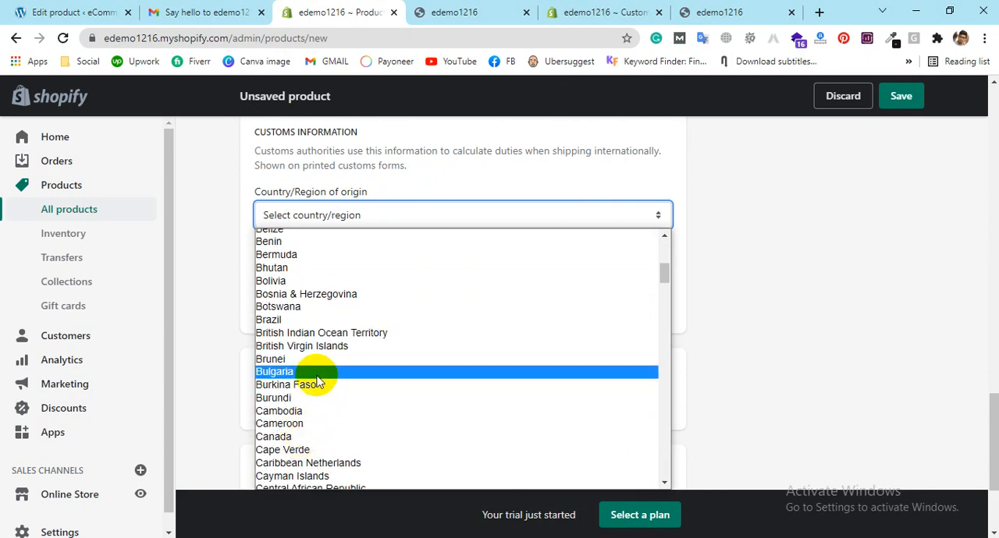
pyautogui.scroll(4, 335, 373)
pyautogui.click(343, 307)
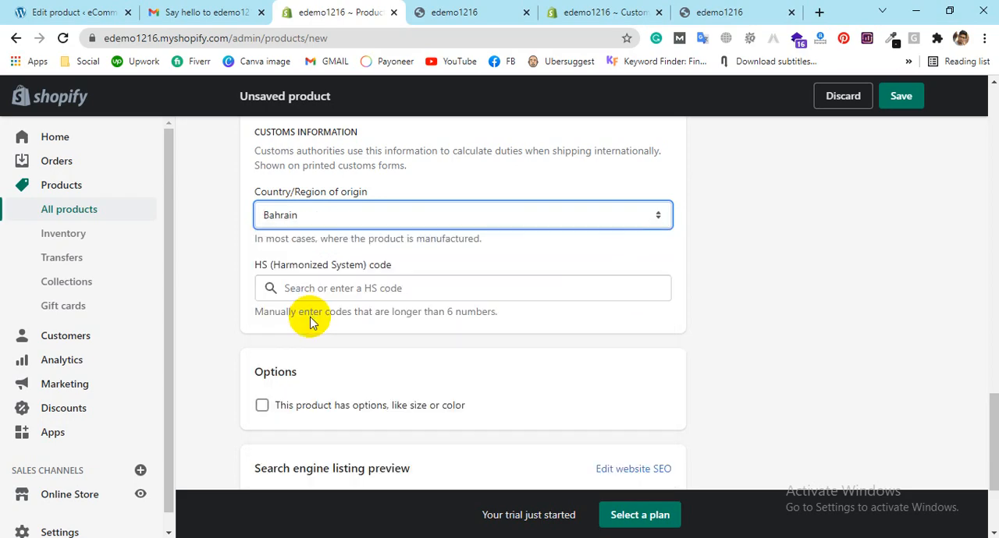
pyautogui.click(330, 216)
pyautogui.scroll(-4, 308, 359)
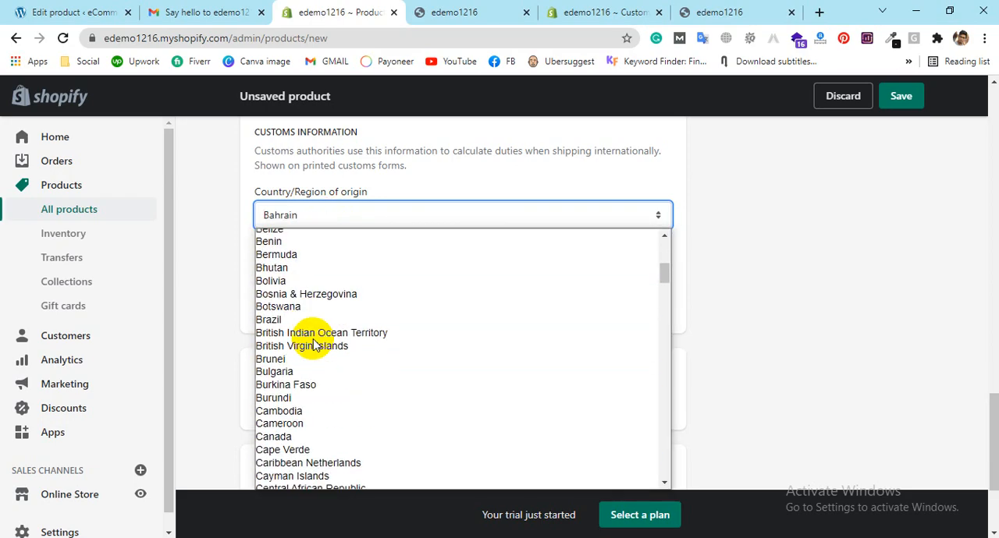
pyautogui.scroll(3, 316, 312)
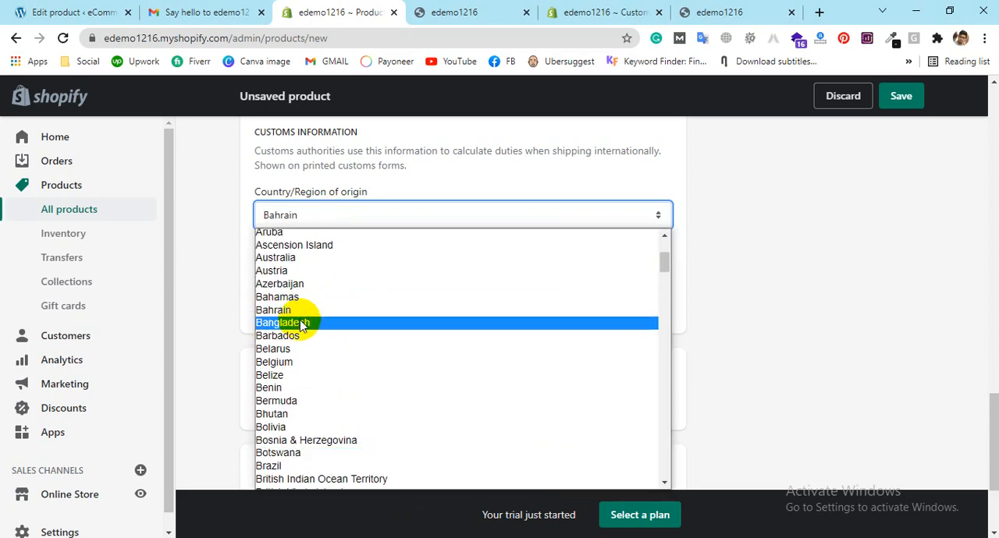
pyautogui.click(302, 323)
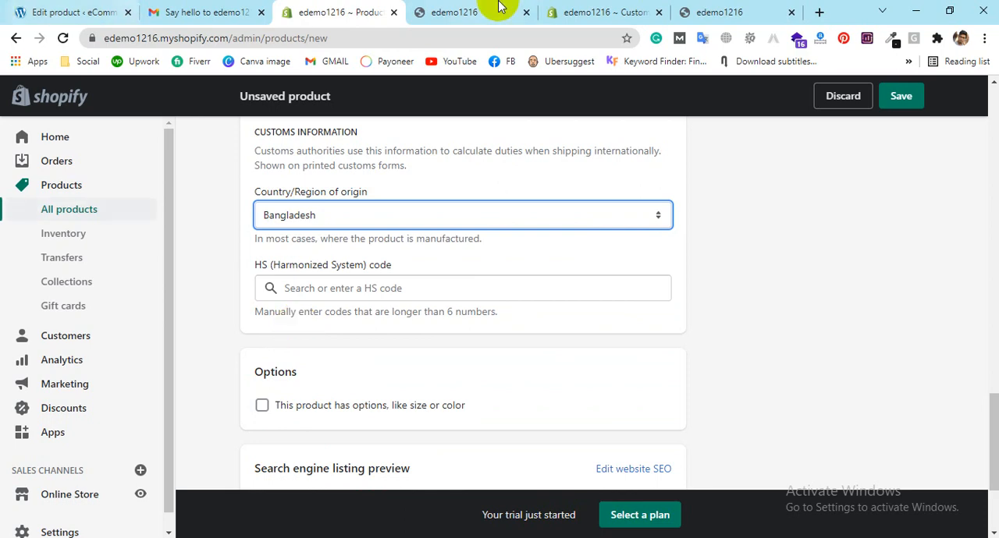
pyautogui.click(397, 290)
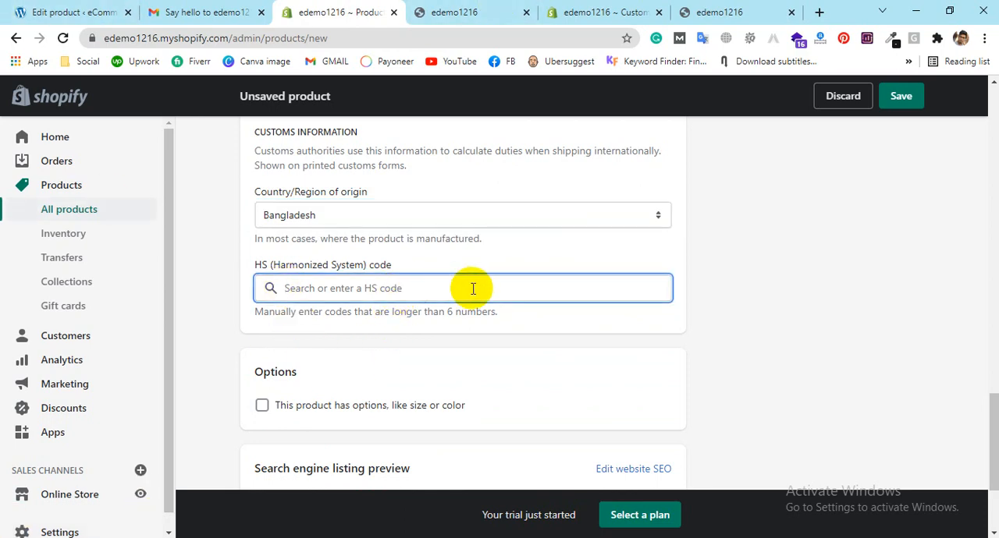
# Step: Enter 1236.65 as the HS (Harmonized System) code in the product's customs information
pyautogui.write('1236.54')
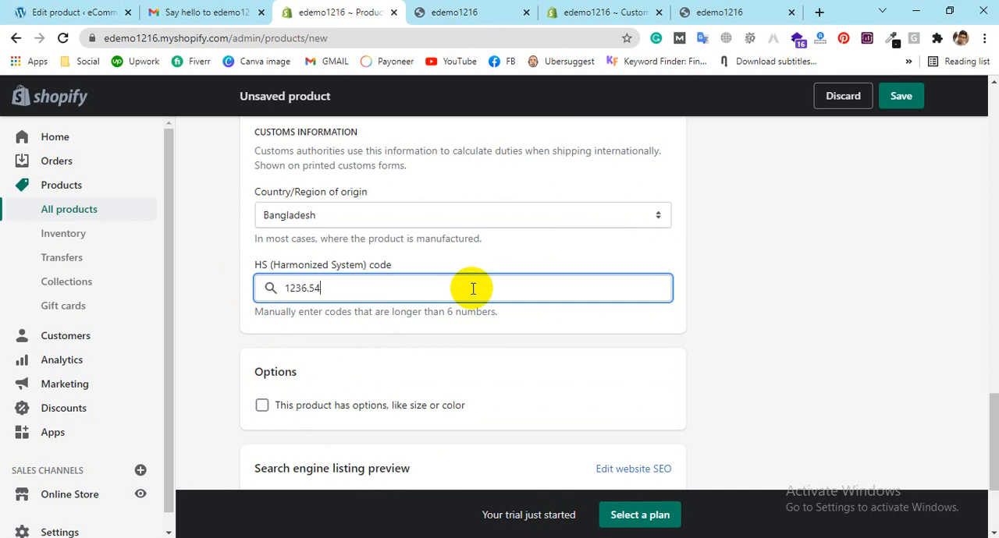
pyautogui.press('BackSpace')
pyautogui.press('BackSpace')
pyautogui.press('BackSpace')
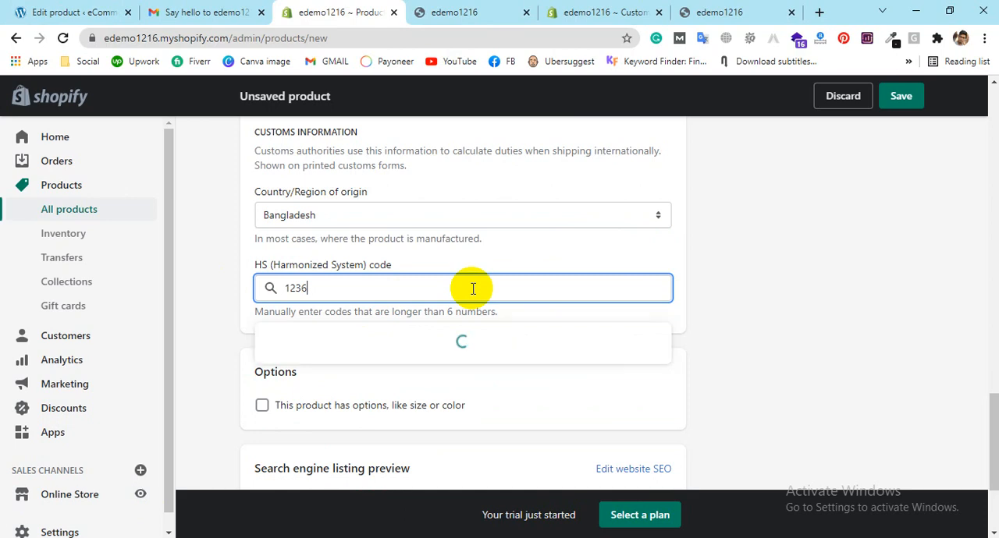
pyautogui.write('.65')
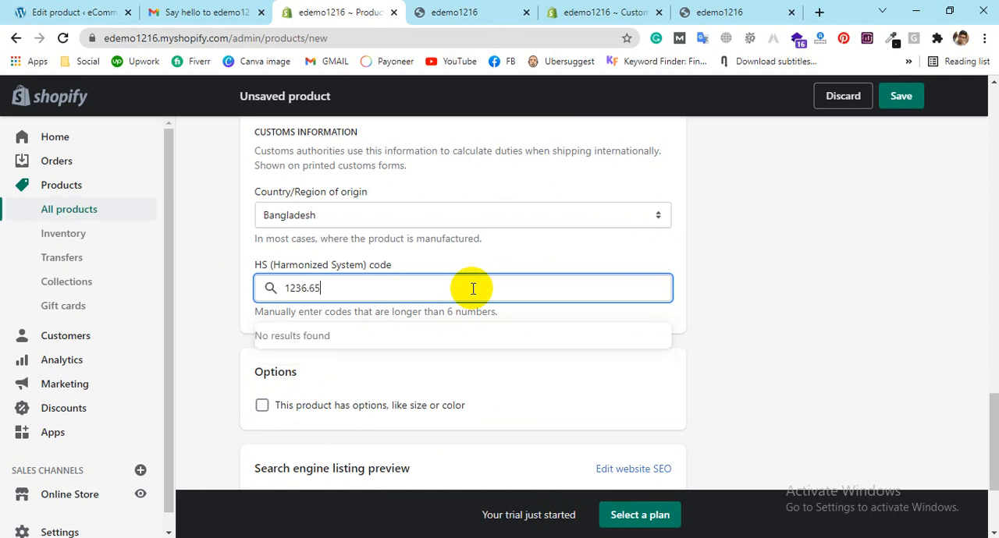
pyautogui.click(728, 354)
# Step: Enable options like size or color for the product
pyautogui.scroll(-1, 368, 364)
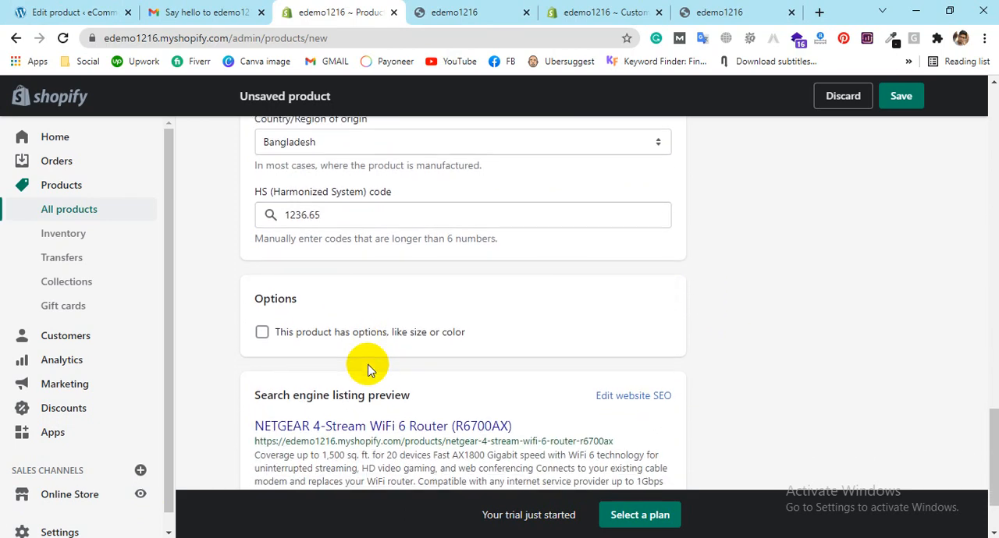
pyautogui.click(261, 334)
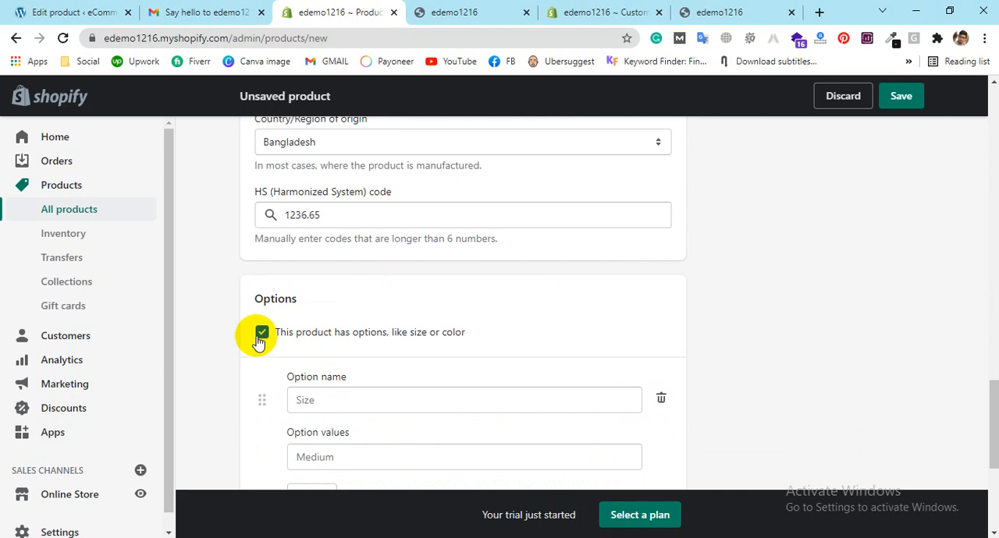
pyautogui.scroll(-2, 226, 295)
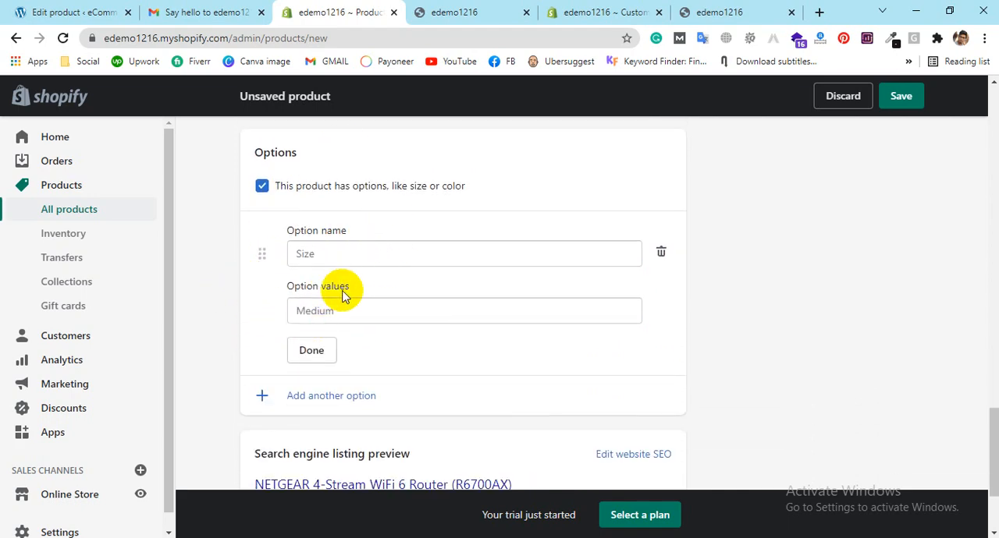
pyautogui.click(320, 396)
pyautogui.scroll(-3, 341, 397)
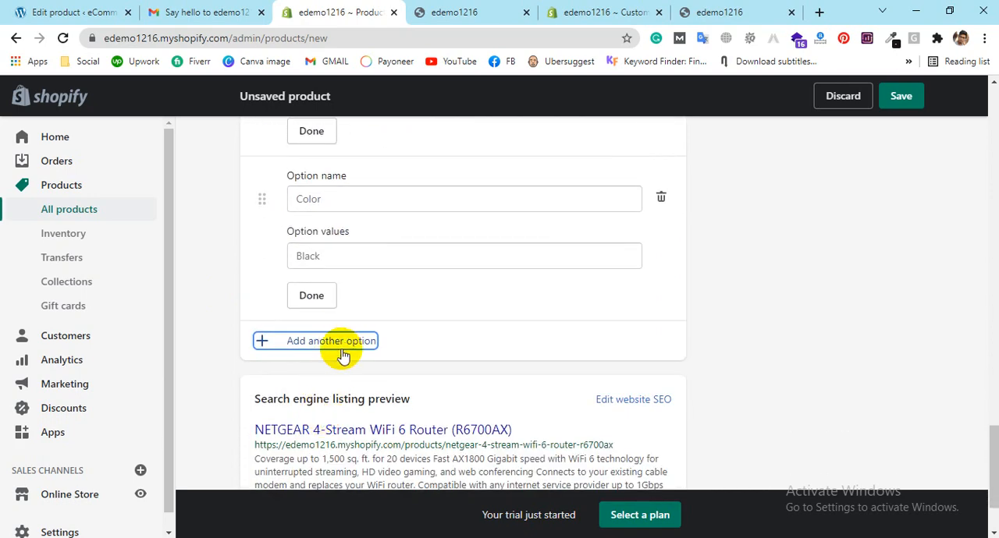
pyautogui.click(341, 353)
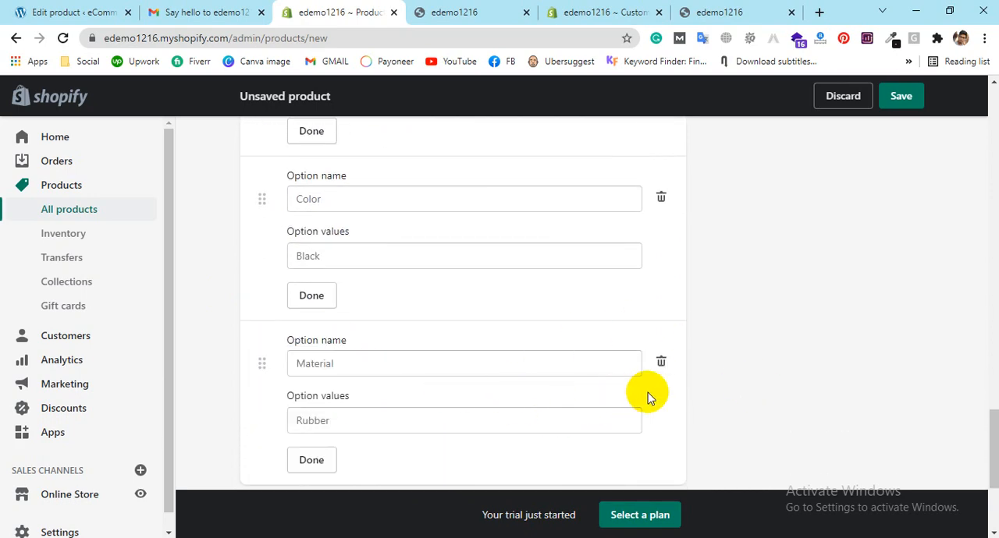
pyautogui.click(661, 363)
pyautogui.click(661, 201)
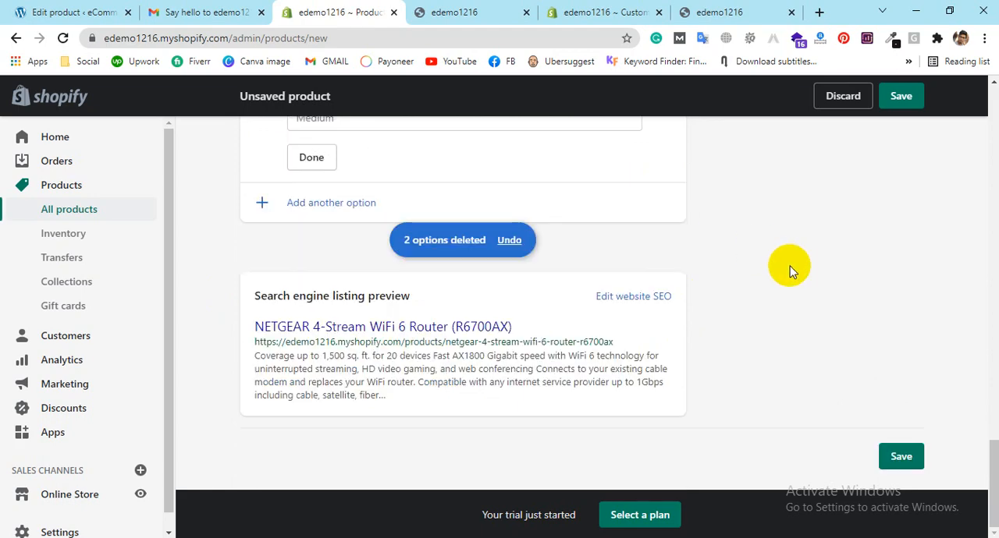
# Step: Choose Color as the name of the product's option
pyautogui.scroll(3, 570, 283)
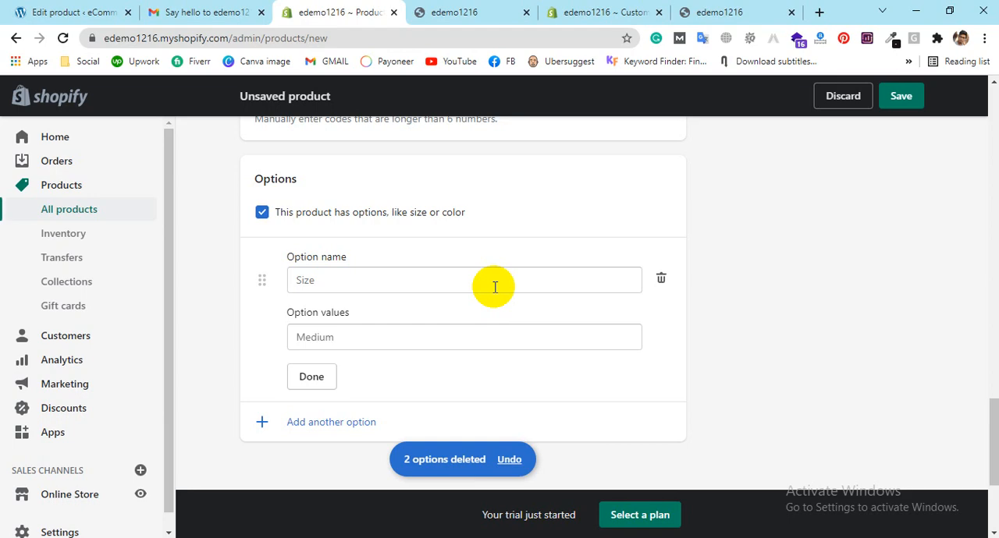
pyautogui.scroll(-2, 65, 357)
pyautogui.click(339, 271)
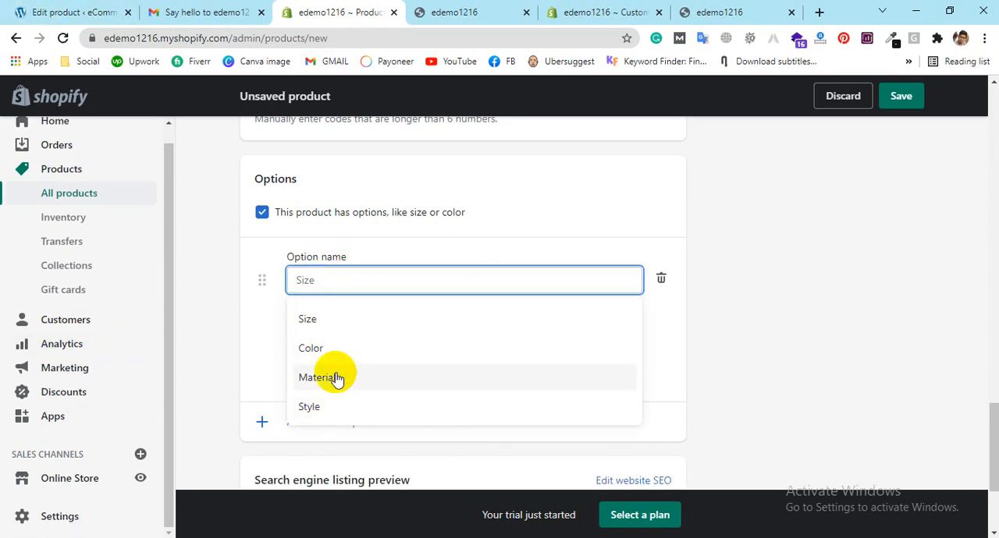
pyautogui.click(321, 349)
pyautogui.click(335, 337)
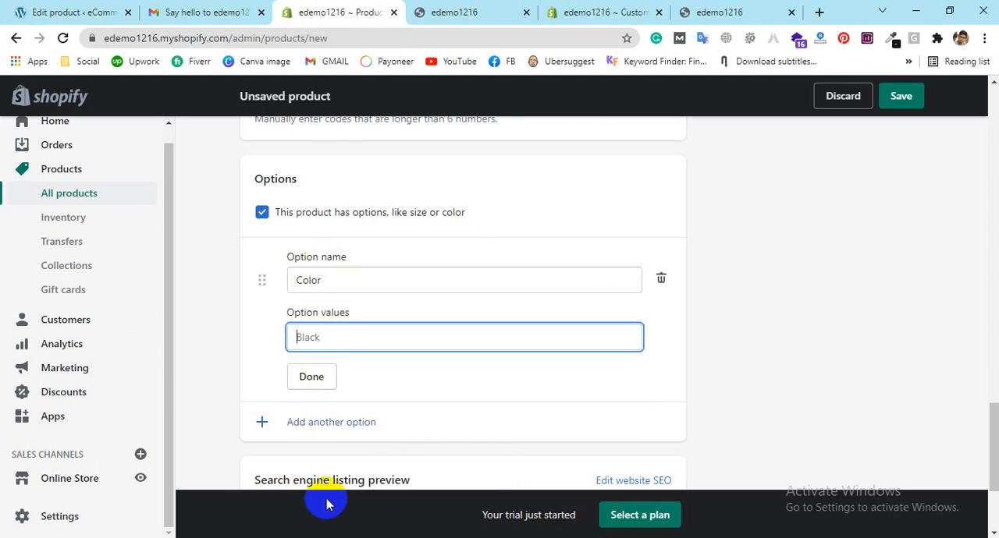
pyautogui.click(264, 282)
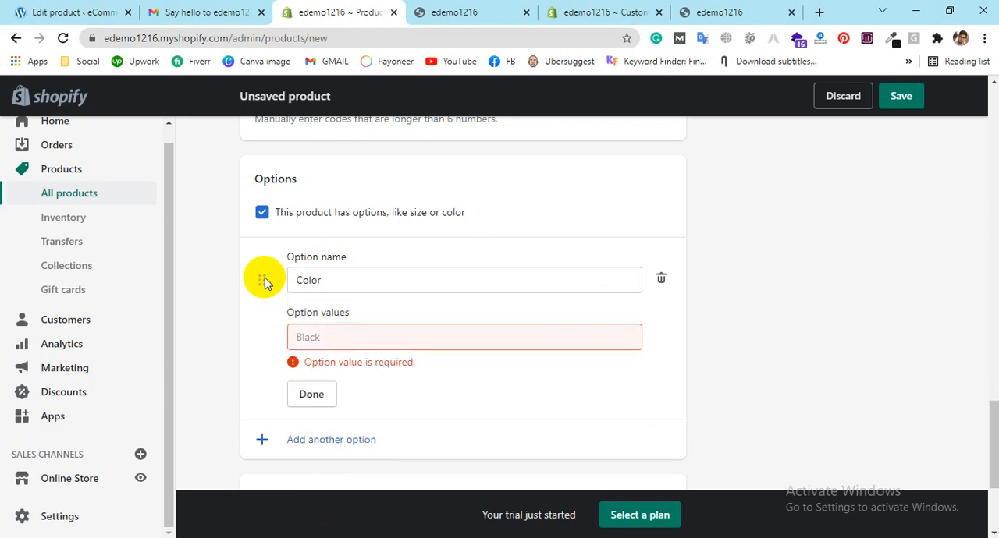
# Step: Add Black and Red as separate values of the Color option
pyautogui.click(404, 337)
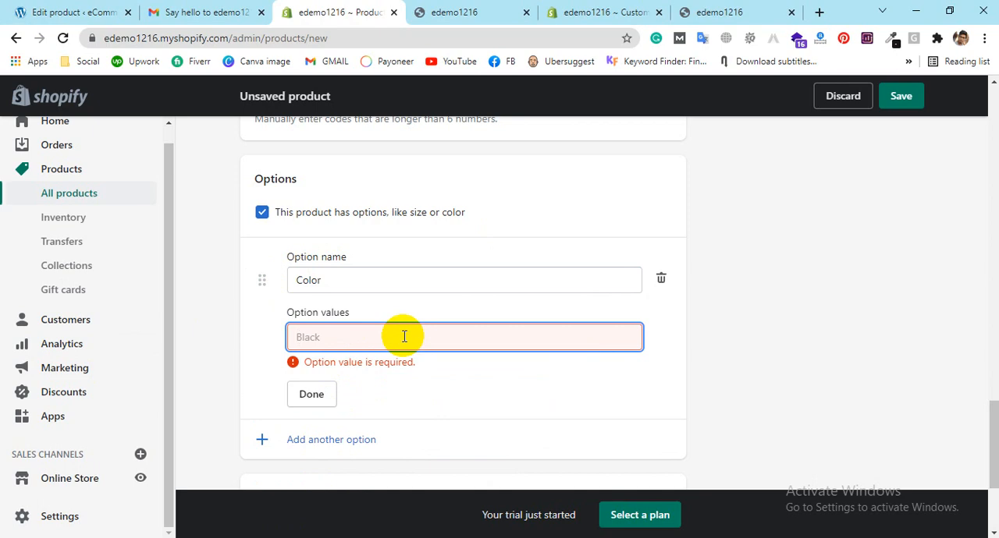
pyautogui.write('Black')
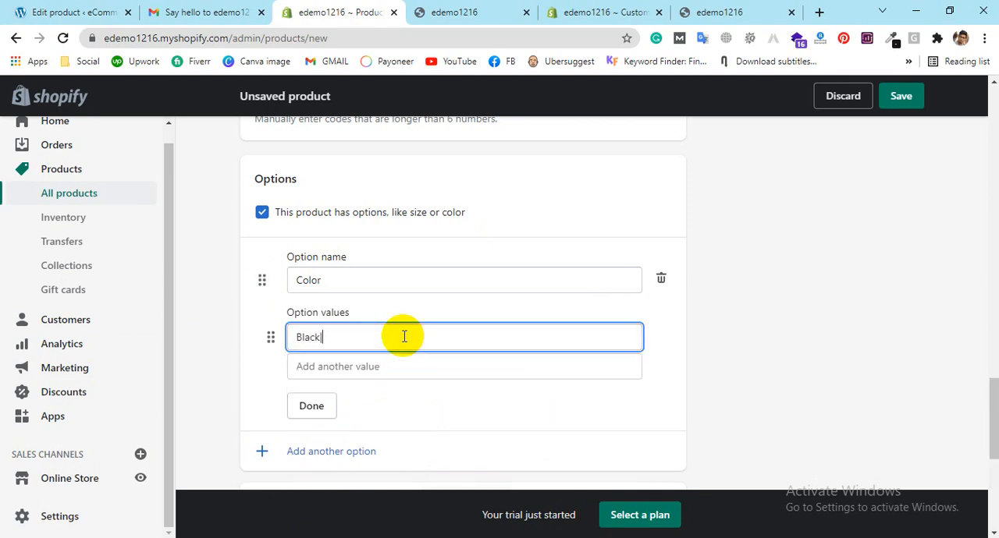
pyautogui.write('|Red')
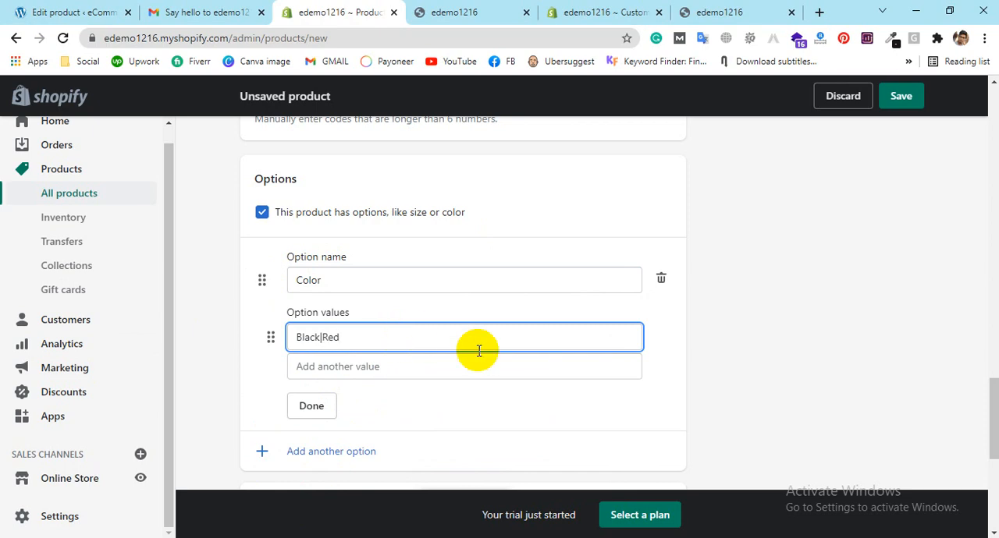
pyautogui.click(829, 369)
pyautogui.click(450, 366)
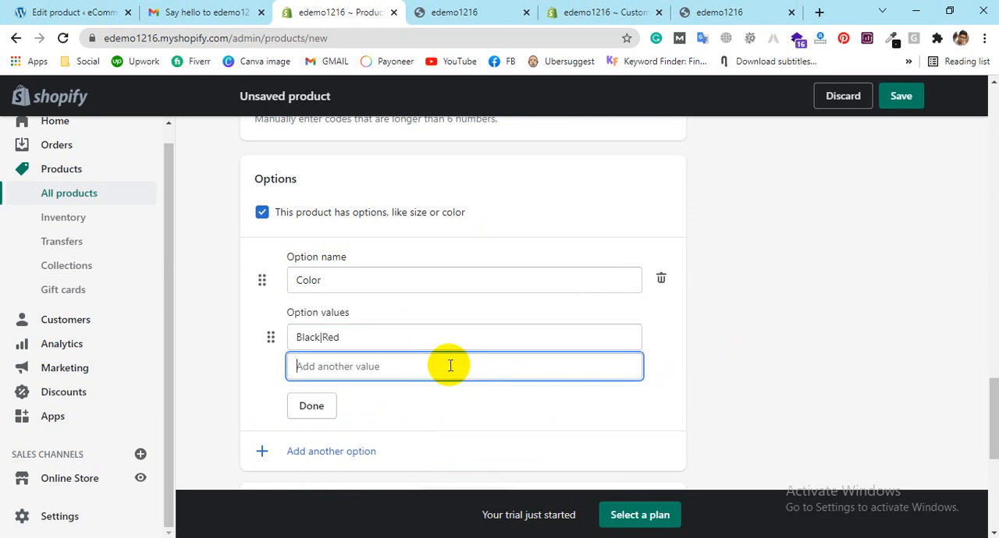
pyautogui.write('Red')
pyautogui.click(408, 326)
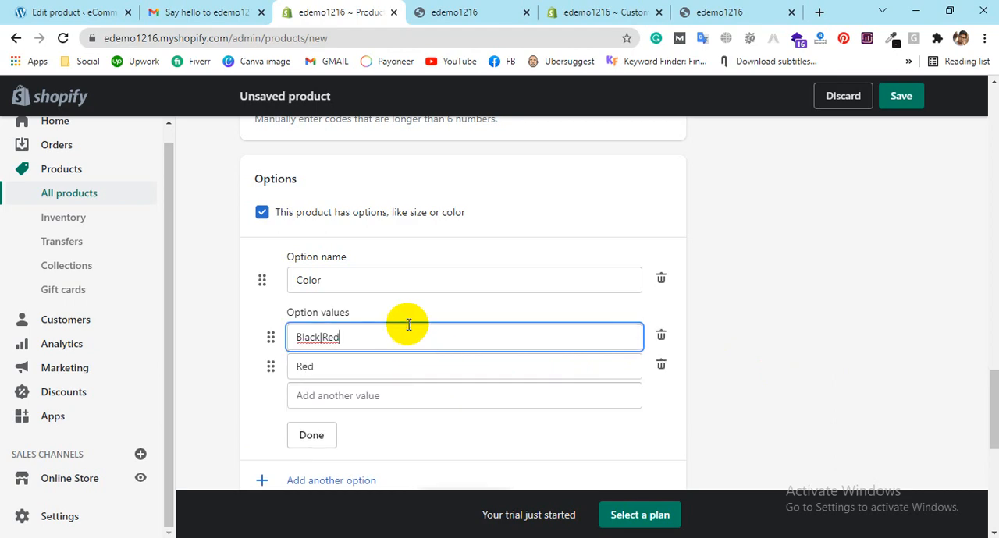
pyautogui.press('BackSpace')
pyautogui.press('BackSpace')
pyautogui.press('BackSpace')
pyautogui.press('BackSpace')
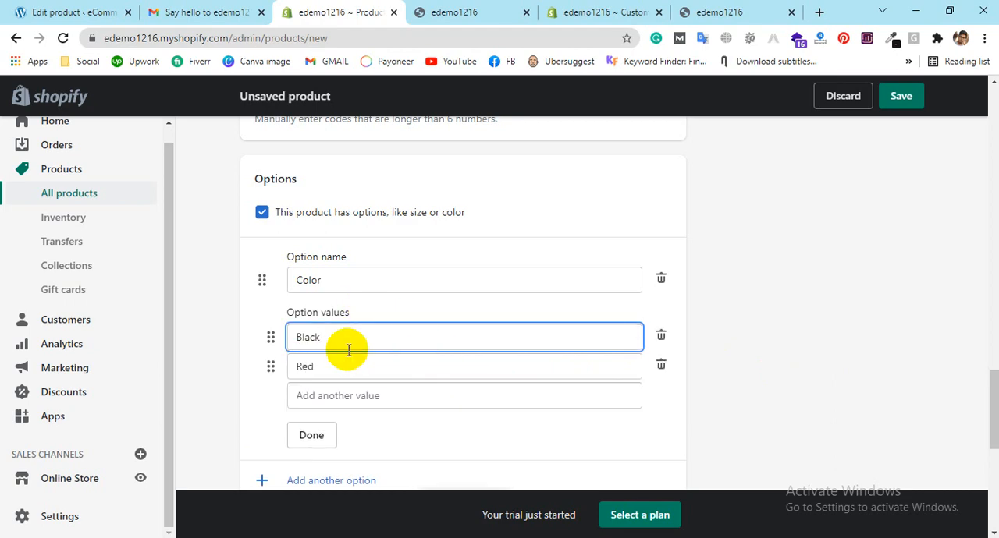
# Step: Add white as the third value of the Color option and finish editing the option
pyautogui.click(366, 397)
pyautogui.write('white')
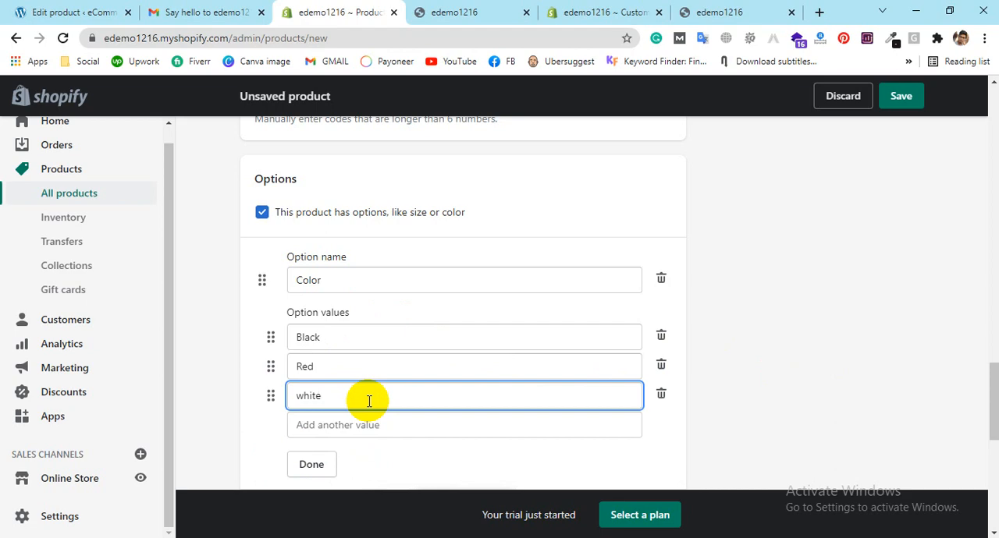
pyautogui.click(314, 468)
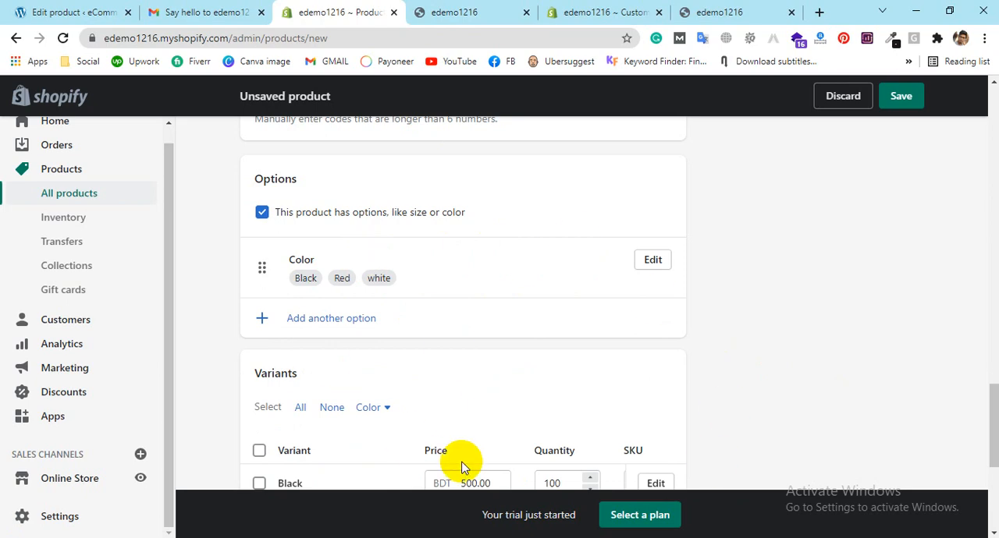
# Step: Review the price and quantity of each color variant
pyautogui.scroll(-2, 461, 466)
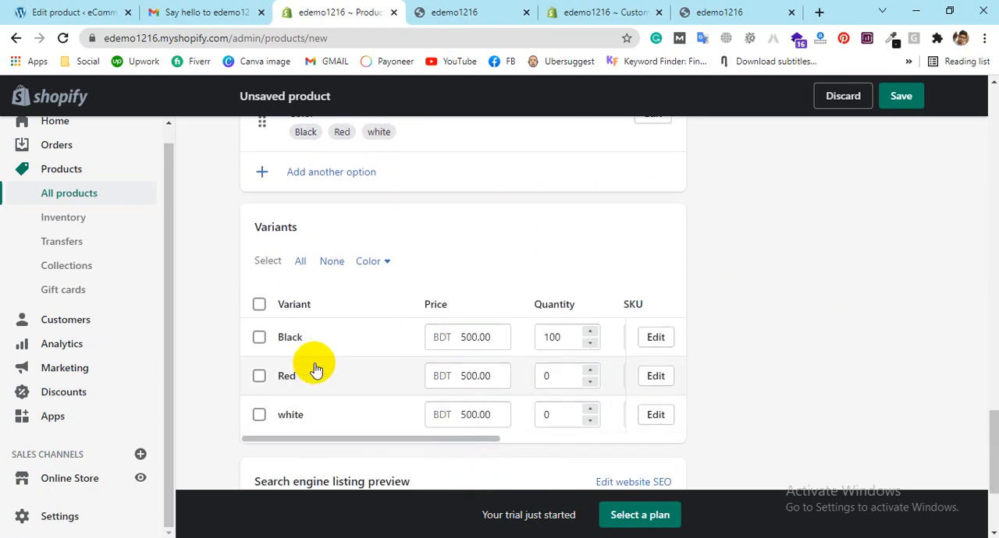
pyautogui.click(259, 305)
pyautogui.click(259, 305)
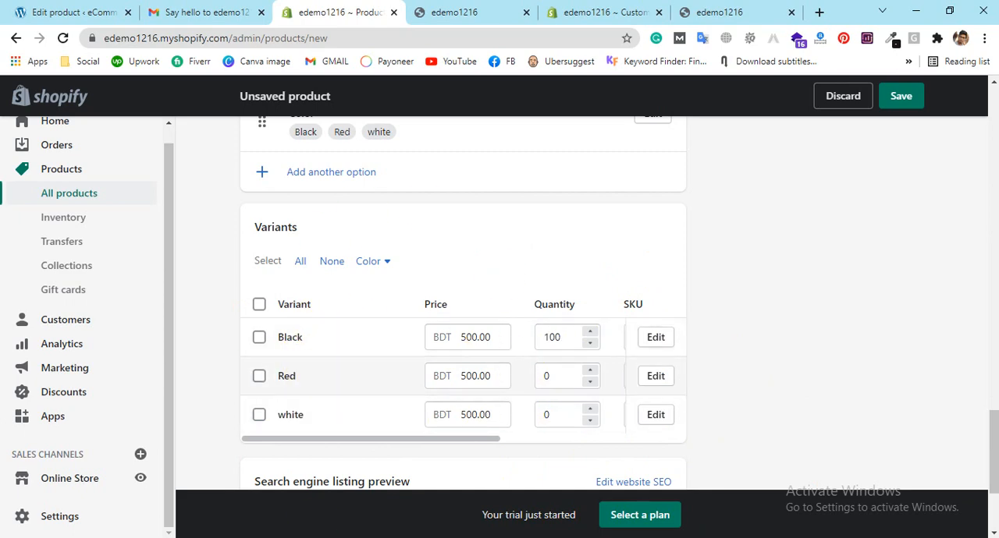
pyautogui.scroll(-1, 457, 401)
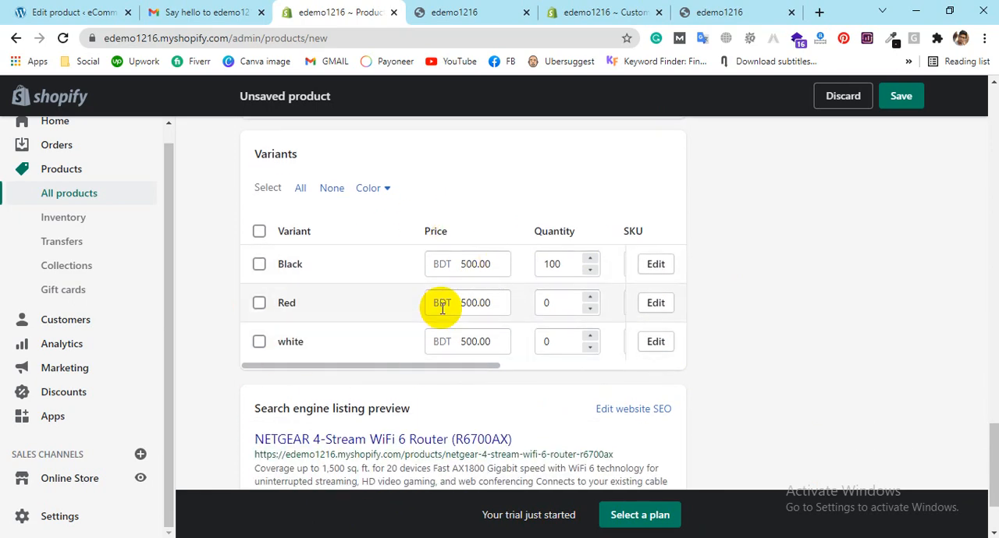
pyautogui.scroll(-2, 439, 304)
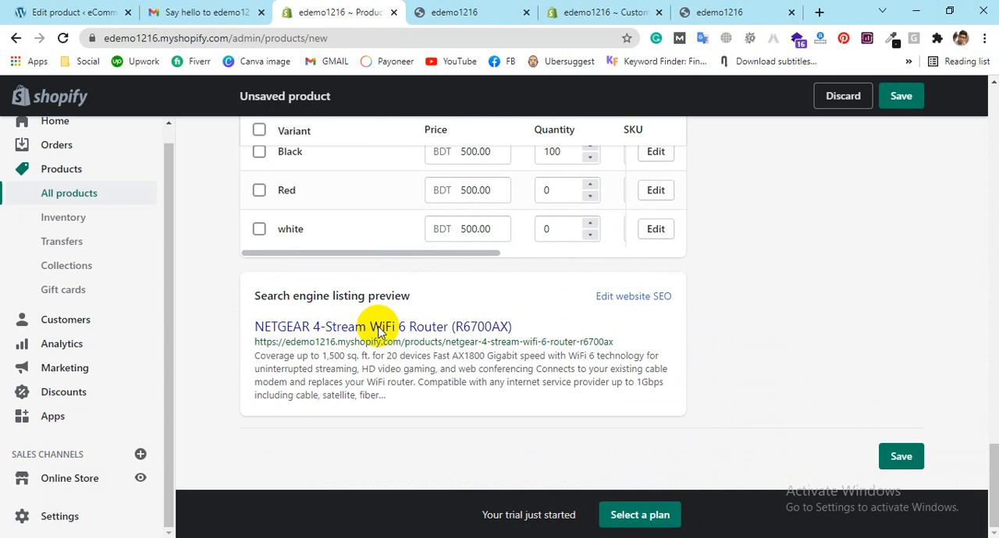
# Step: Open the product's website SEO details for editing and review the page title, description and URL handle
pyautogui.click(656, 298)
pyautogui.scroll(-3, 484, 308)
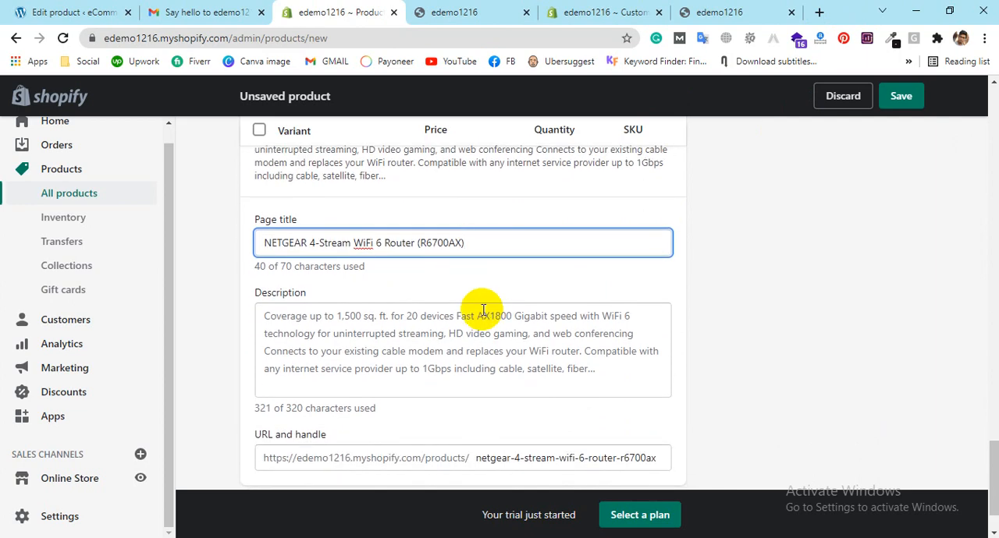
pyautogui.scroll(-1, 476, 314)
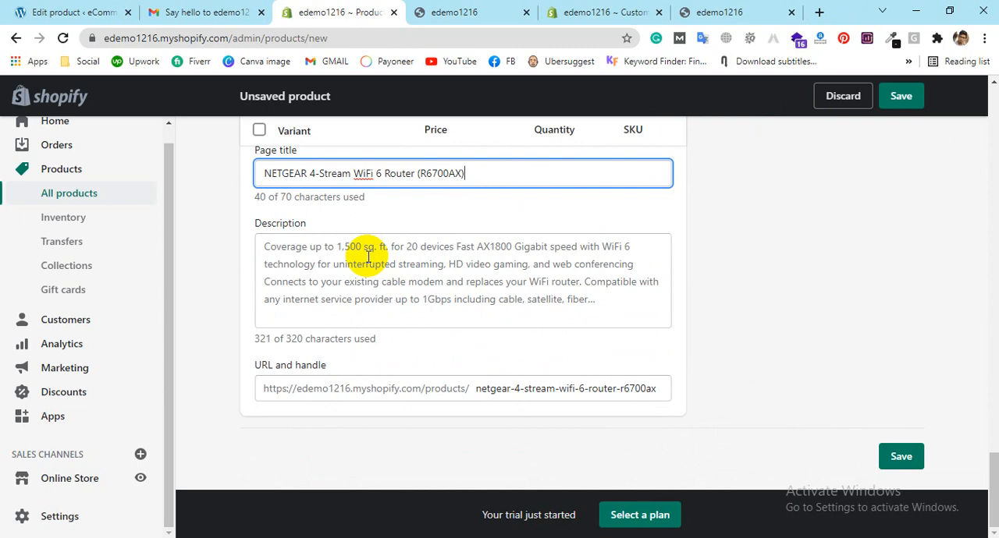
pyautogui.moveTo(683, 380); pyautogui.dragTo(701, 381)
pyautogui.click(698, 381)
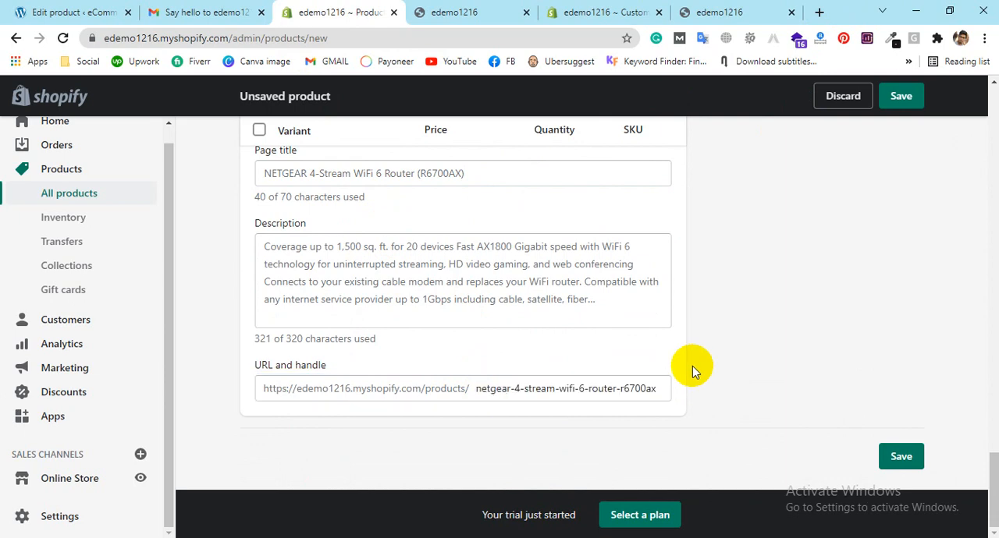
pyautogui.scroll(1, 463, 281)
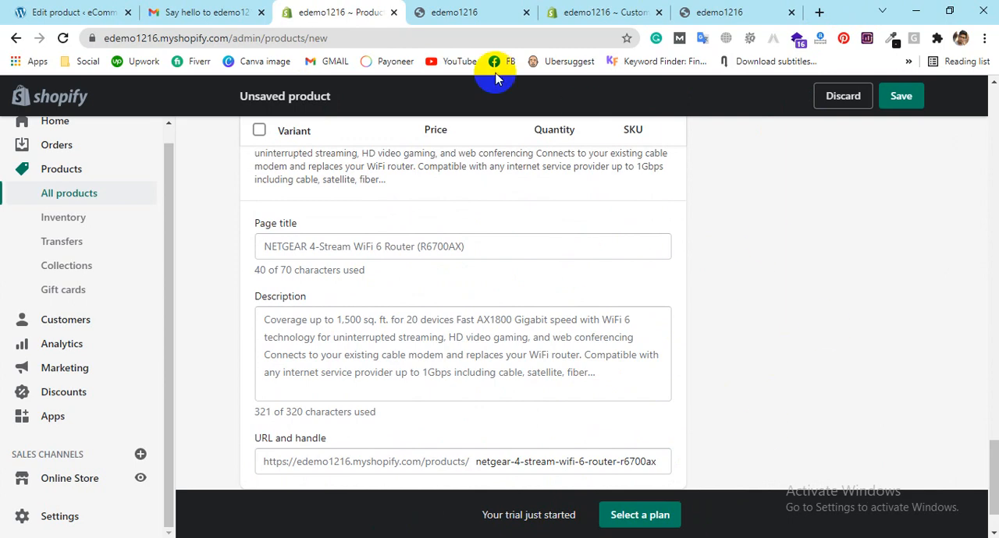
pyautogui.scroll(-1, 631, 232)
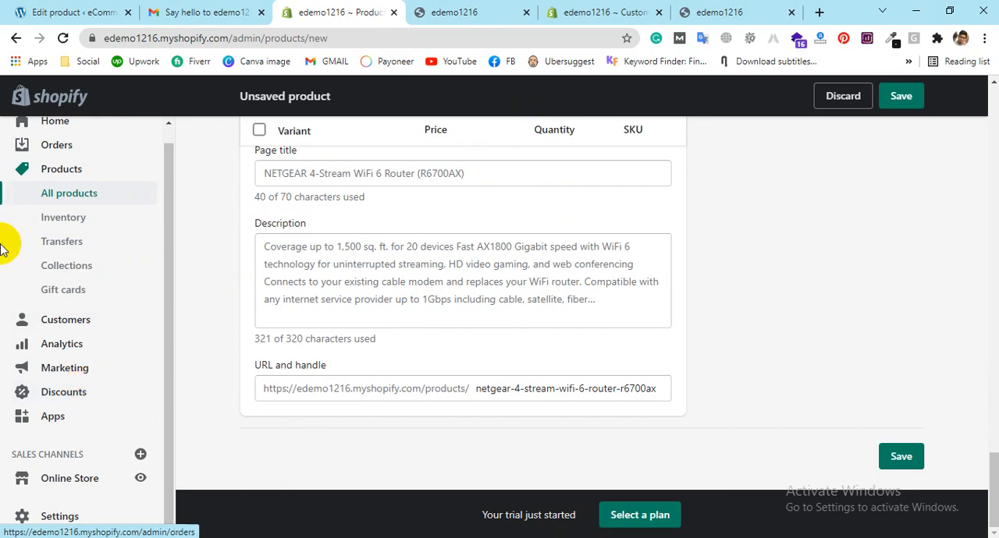
# Step: Save the new NETGEAR router product
pyautogui.scroll(4, 660, 279)
pyautogui.scroll(12, 660, 280)
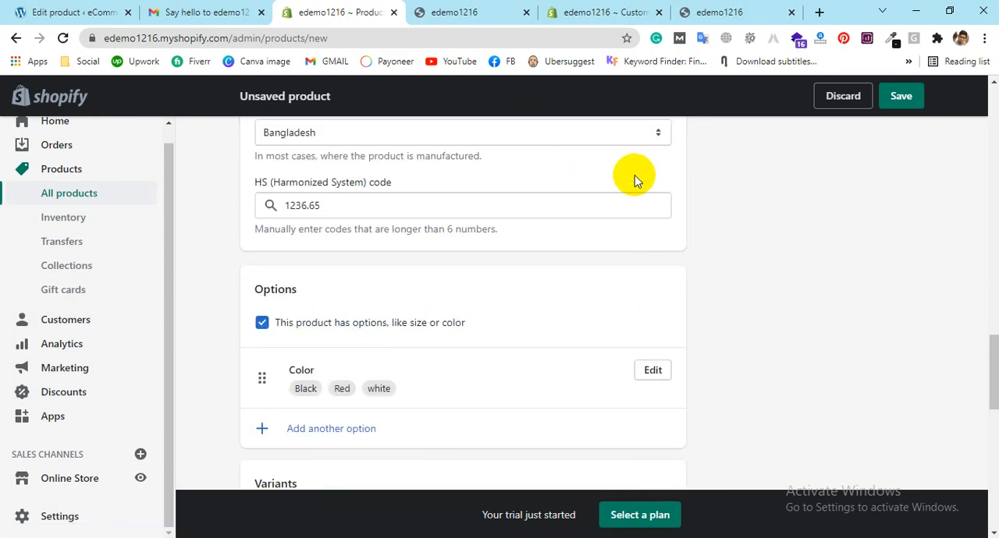
pyautogui.click(899, 96)
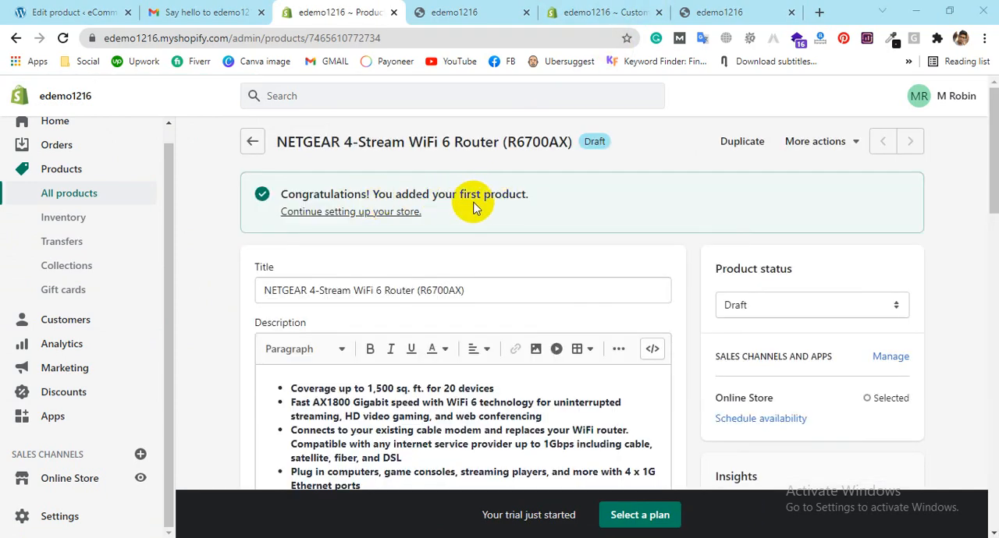
# Step: Continue the store setup from the saved product and open the list of all products in the new tab
pyautogui.keyDown('ctrl'); pyautogui.click(371, 217); pyautogui.keyUp('ctrl')
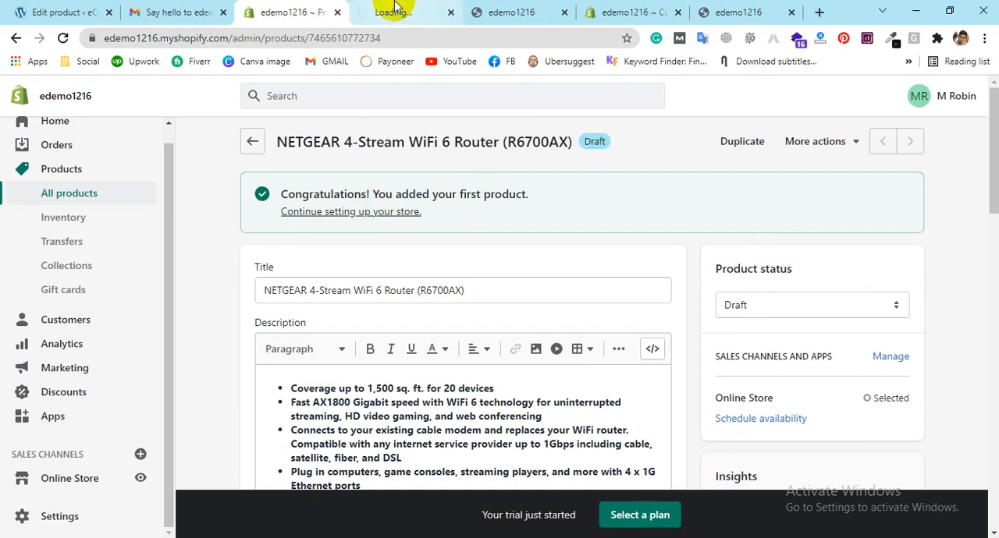
pyautogui.click(392, 7)
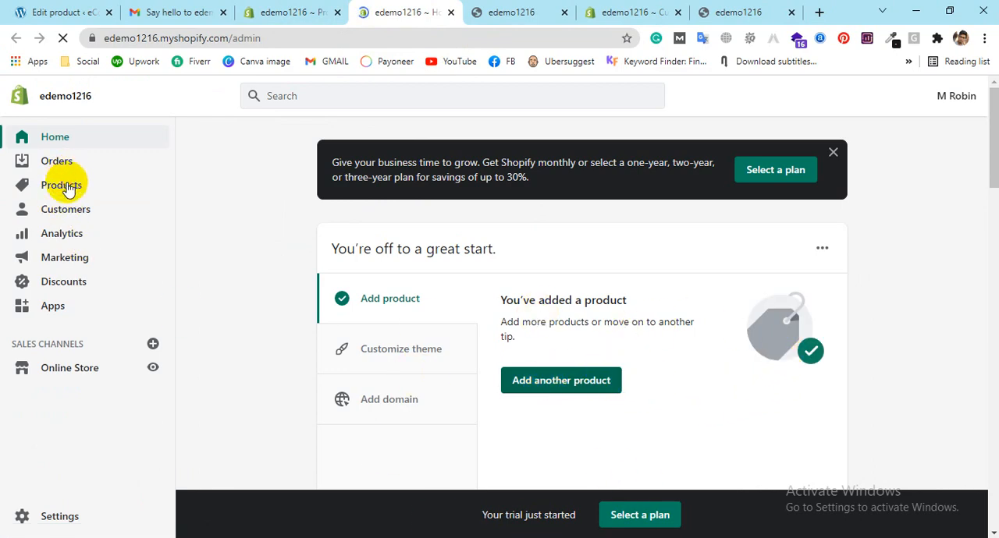
pyautogui.click(62, 185)
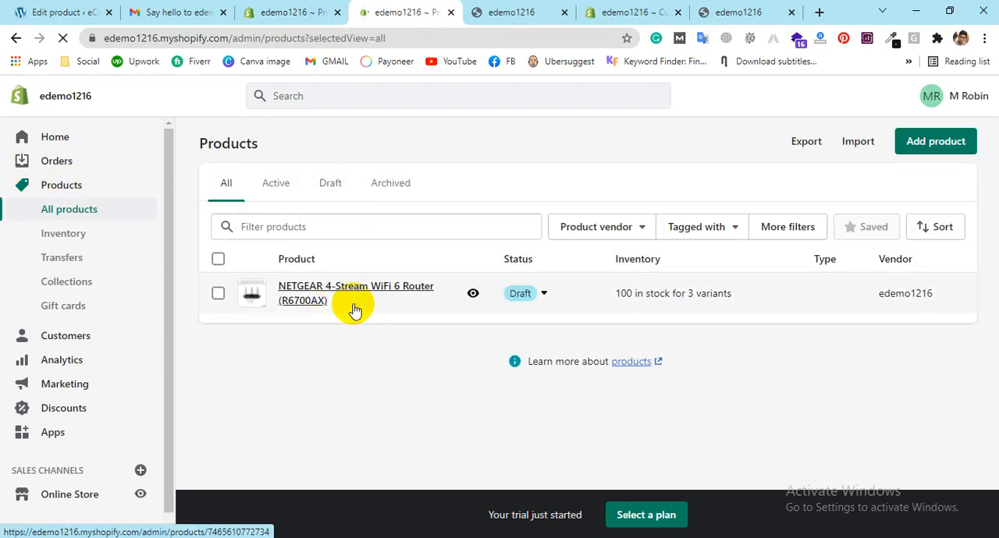
# Step: Set the NETGEAR 4-Stream WiFi 6 Router product as active from the product list
pyautogui.click(547, 294)
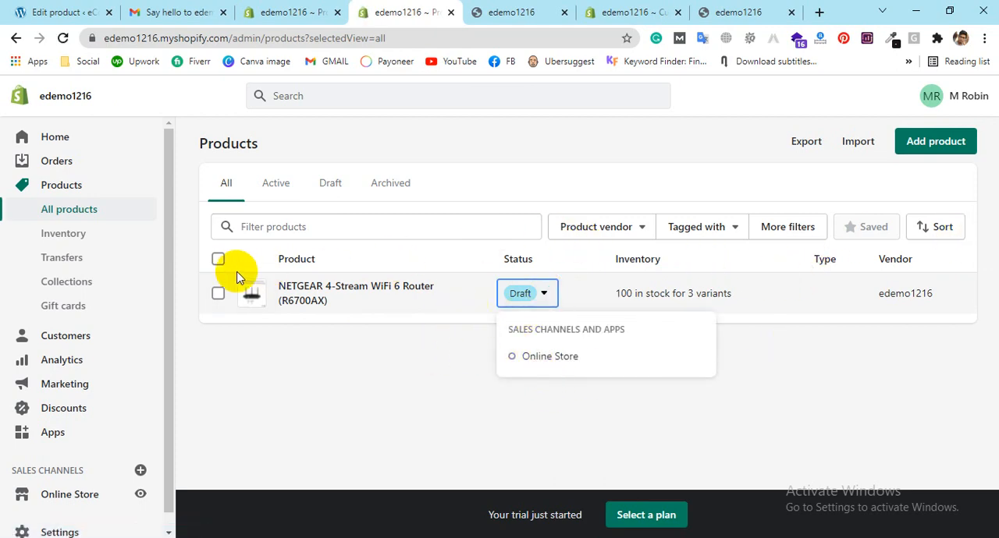
pyautogui.click(218, 294)
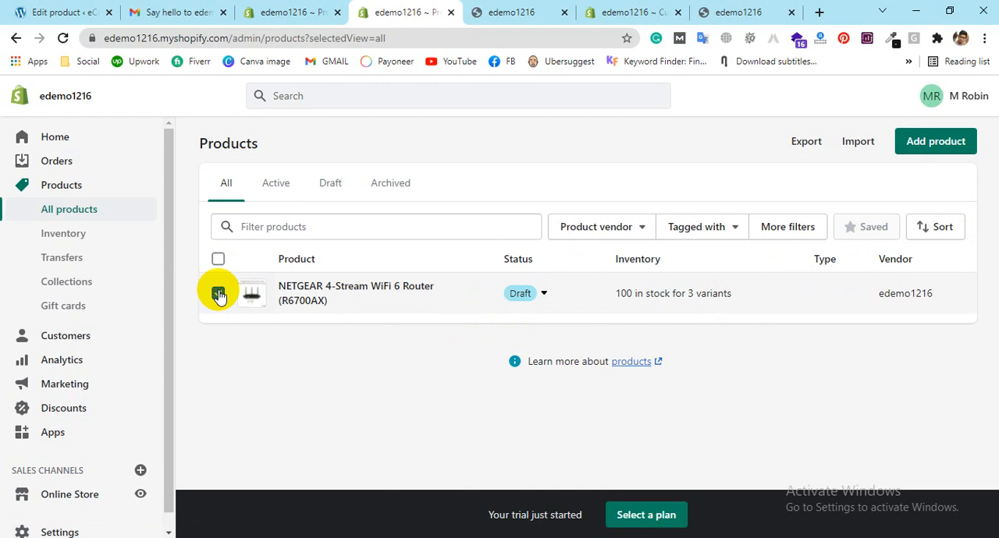
pyautogui.click(413, 265)
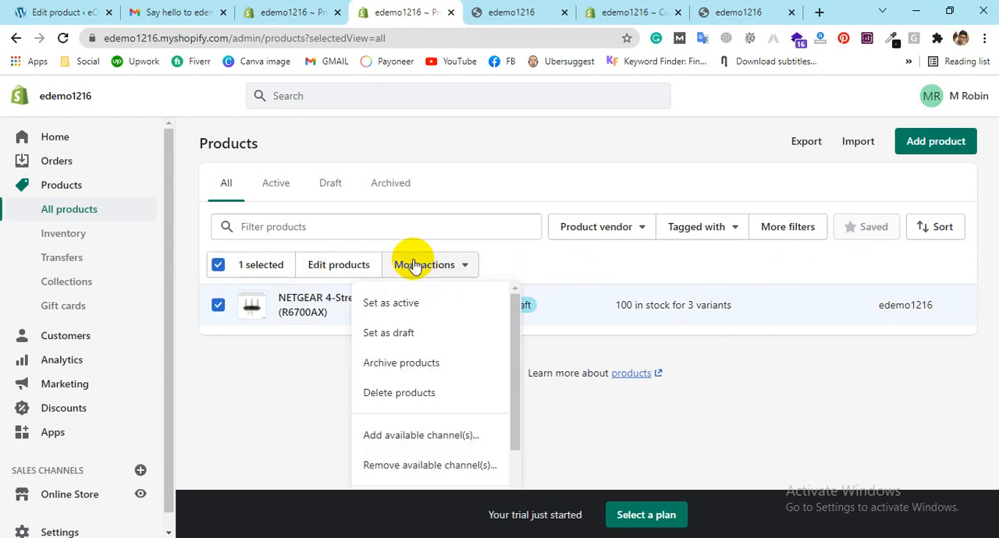
pyautogui.click(428, 320)
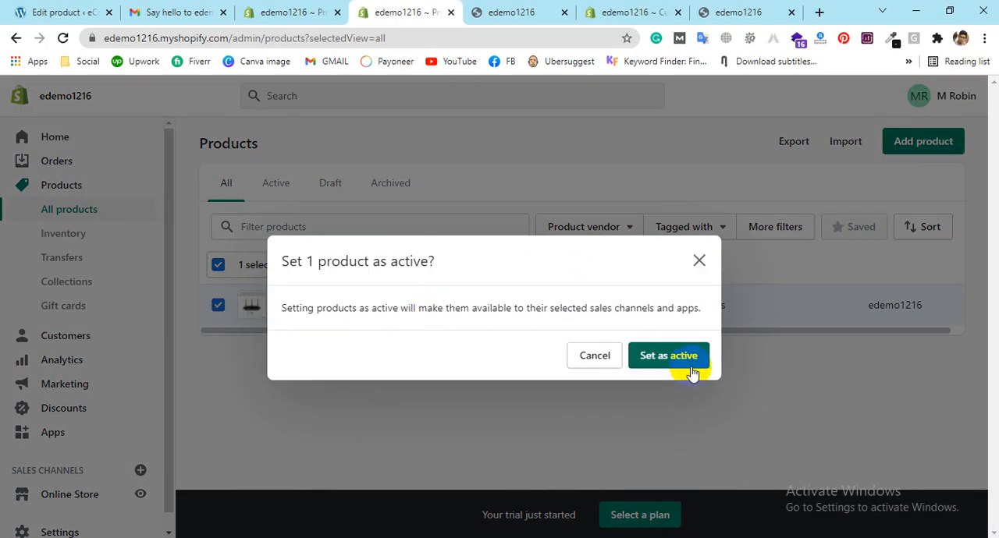
pyautogui.click(691, 363)
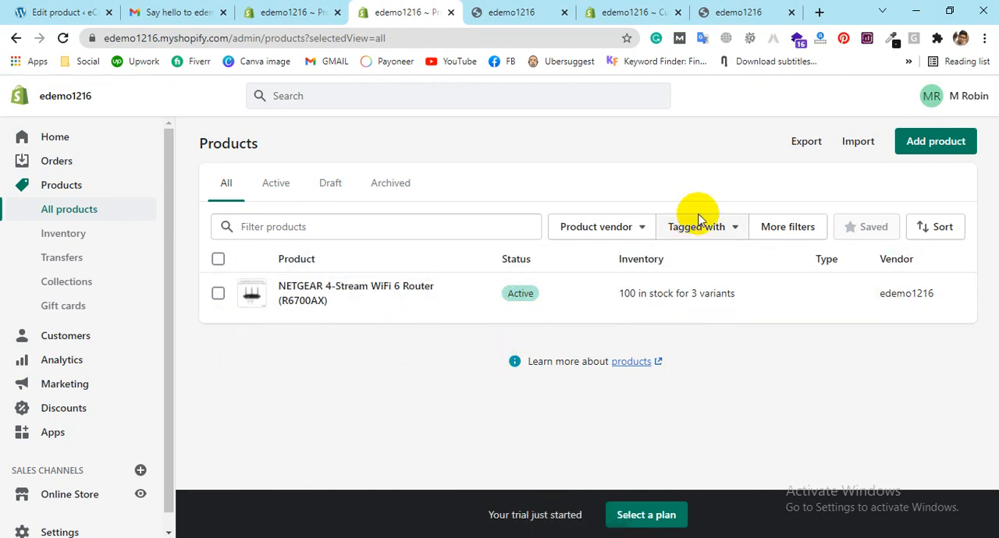
# Step: Start a product import by CSV and download the sample product CSV file from its linked help page
pyautogui.click(858, 141)
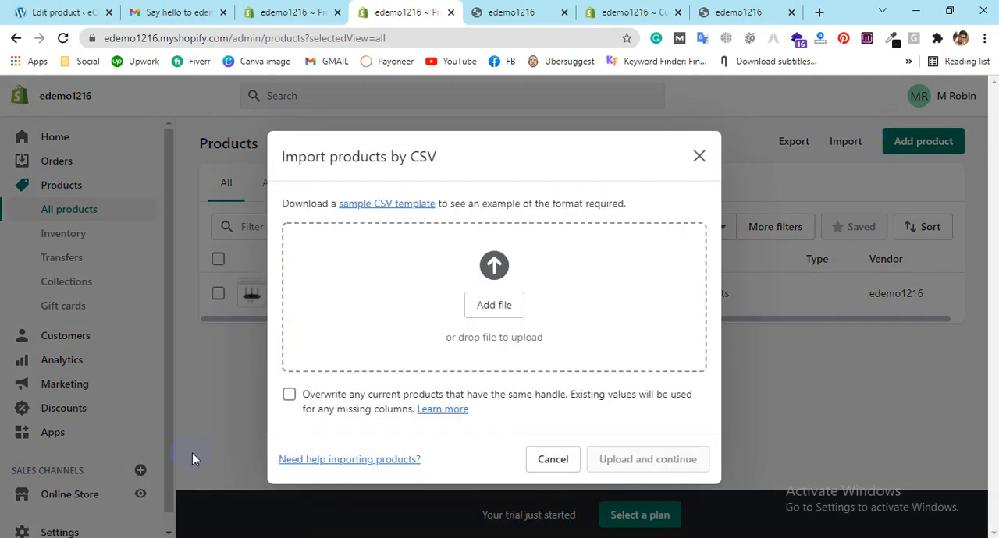
pyautogui.click(362, 209)
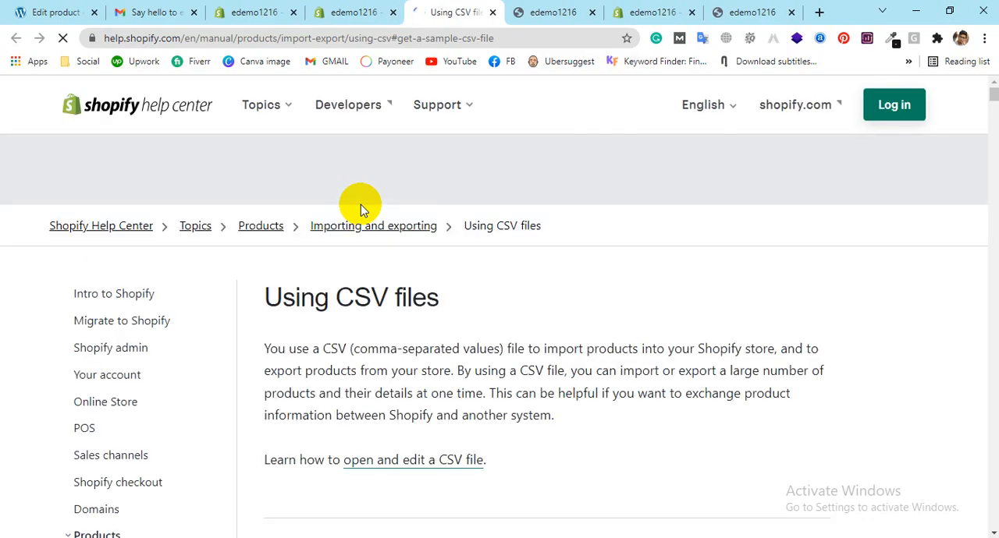
pyautogui.scroll(-4, 457, 280)
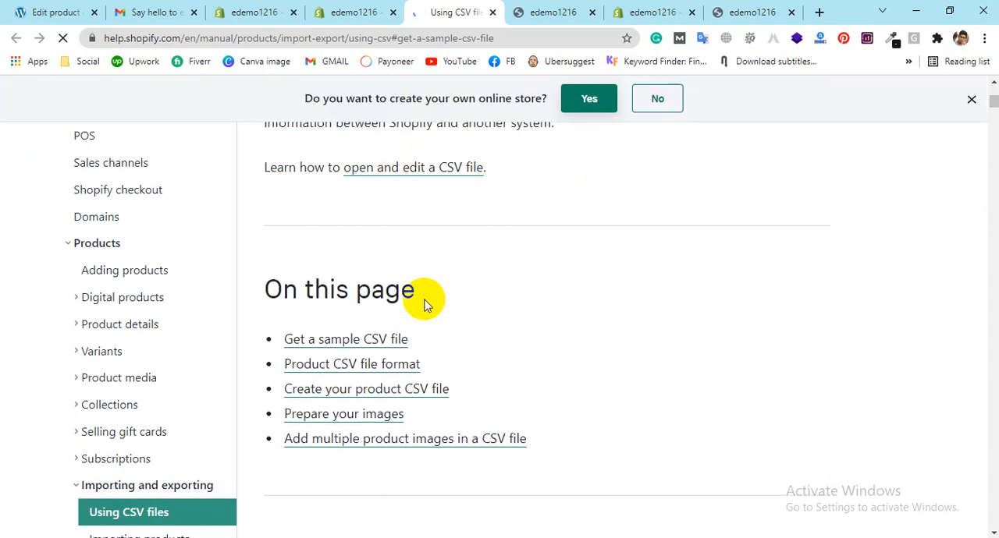
pyautogui.click(344, 338)
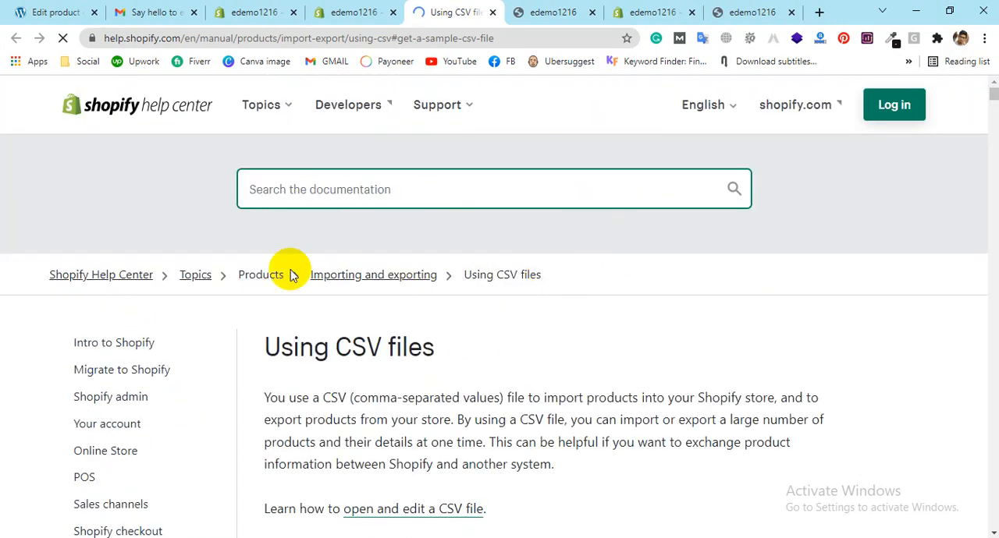
pyautogui.scroll(-1, 282, 312)
pyautogui.scroll(-3, 453, 312)
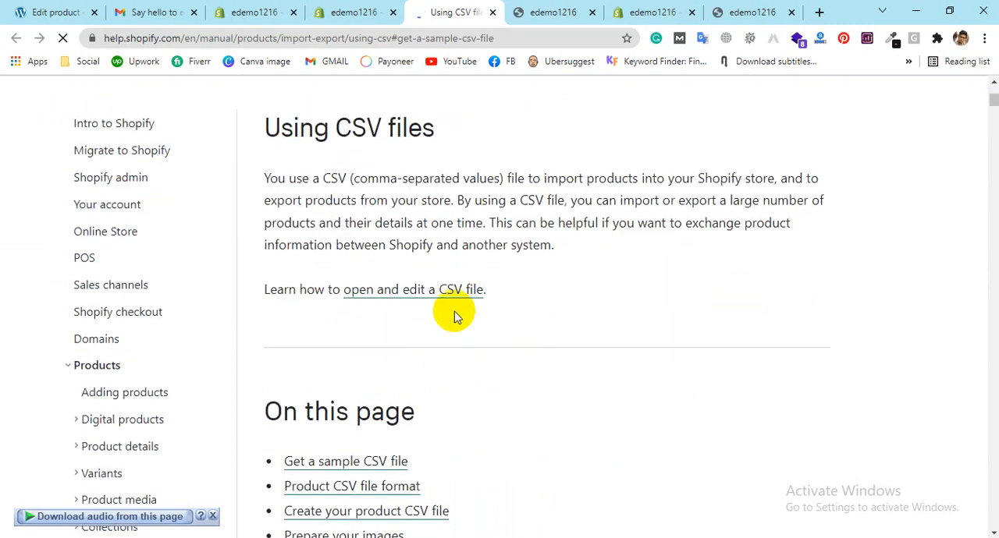
pyautogui.scroll(-1, 484, 230)
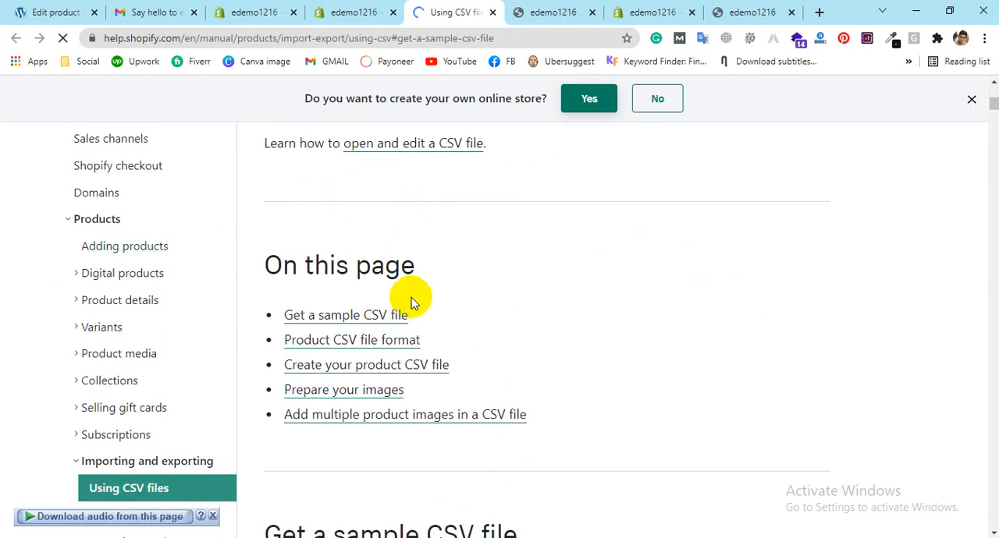
pyautogui.click(368, 316)
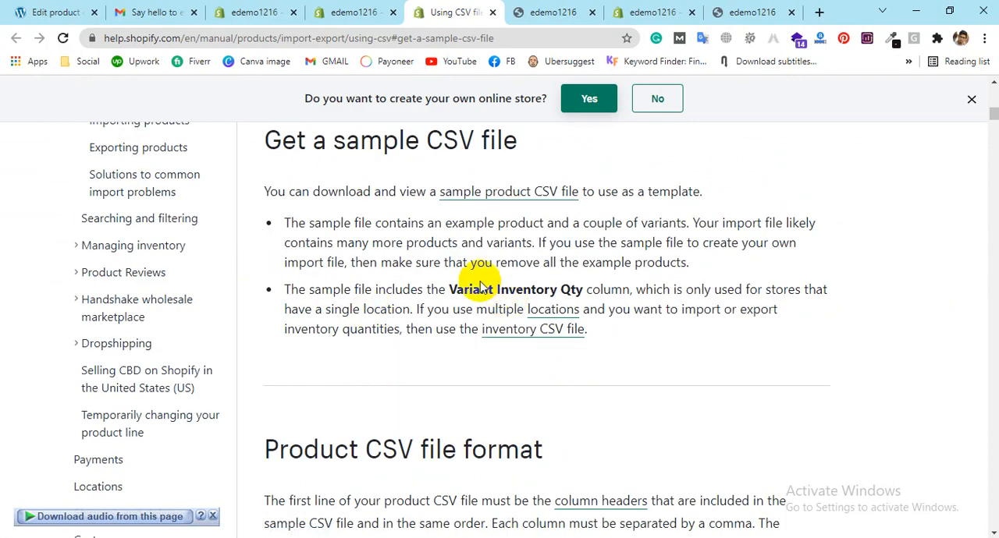
pyautogui.click(507, 197)
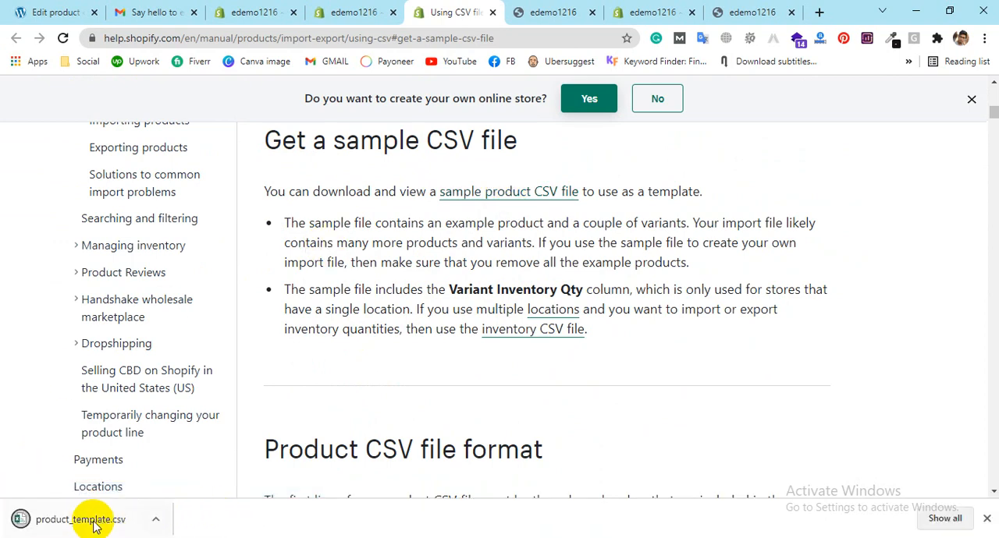
# Step: Open the downloaded product_template.csv in Excel and enlarge it to full screen, dismissing the activation dialog
pyautogui.click(78, 518)
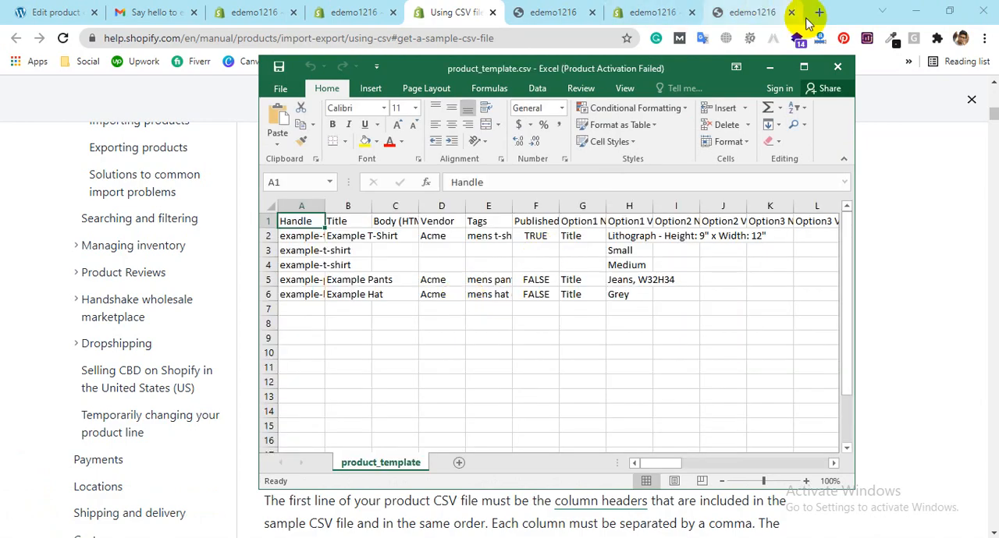
pyautogui.click(720, 114)
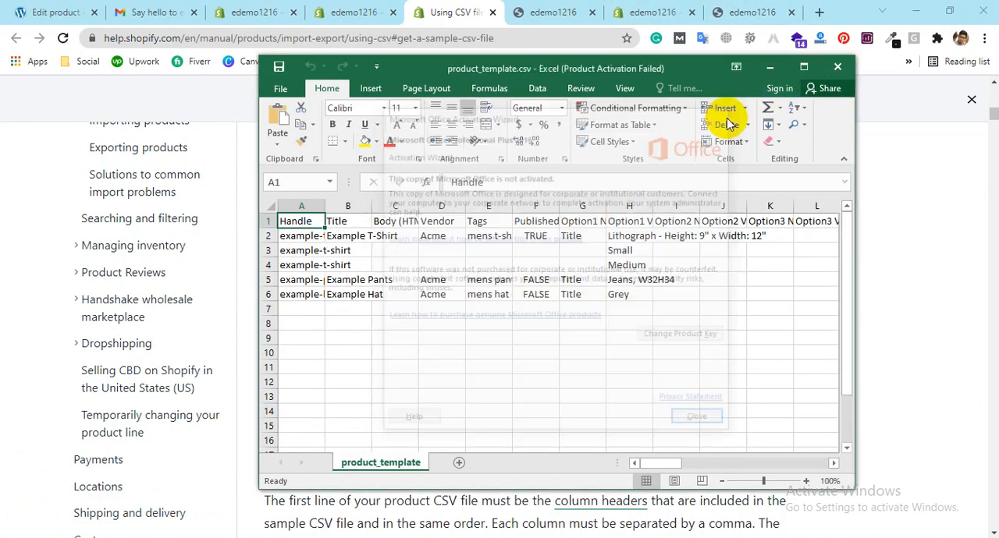
pyautogui.click(804, 68)
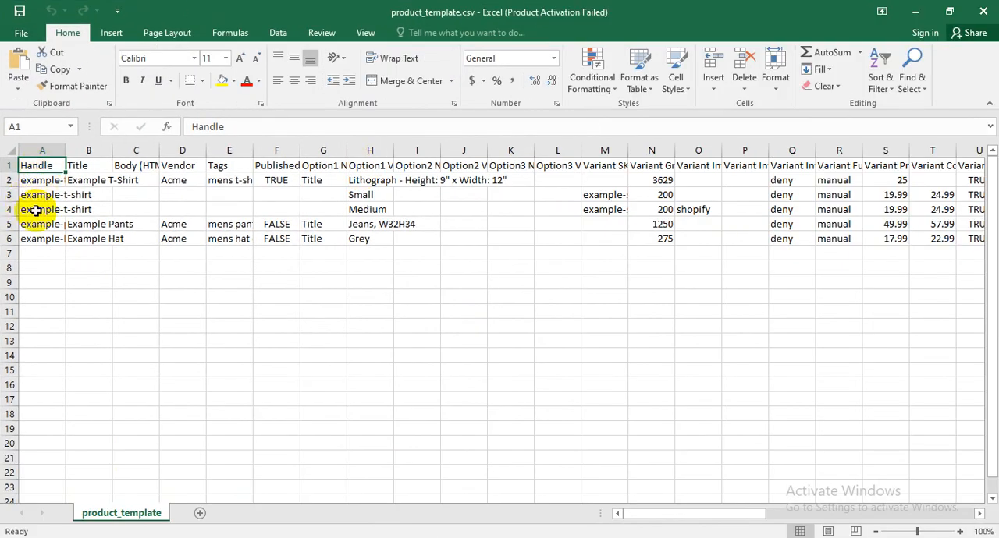
# Step: Examine the template's column headers, including Title, Vendor, Tags and Published, and the example product rows
pyautogui.click(82, 166)
pyautogui.click(136, 181)
pyautogui.click(172, 165)
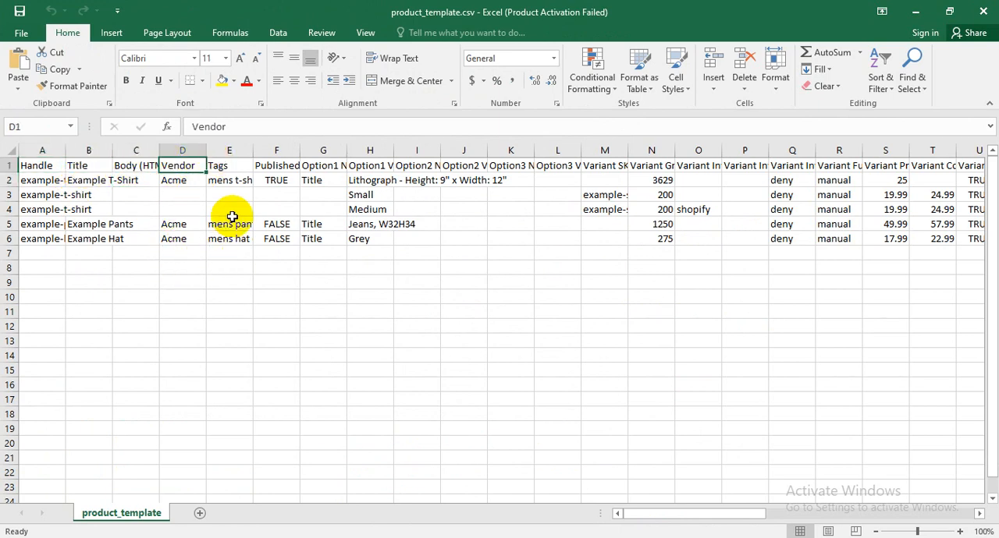
pyautogui.click(237, 166)
pyautogui.click(282, 166)
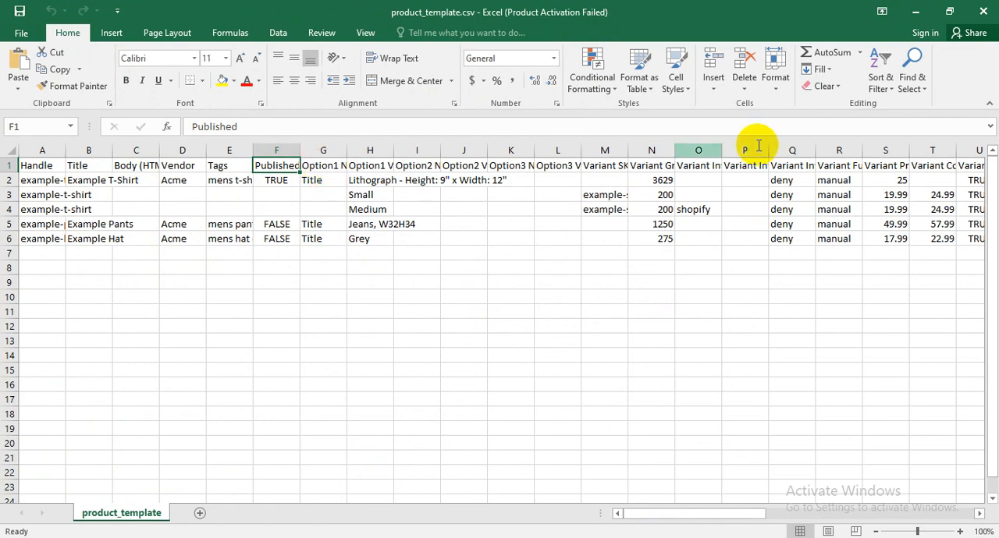
pyautogui.moveTo(640, 512); pyautogui.dragTo(602, 519)
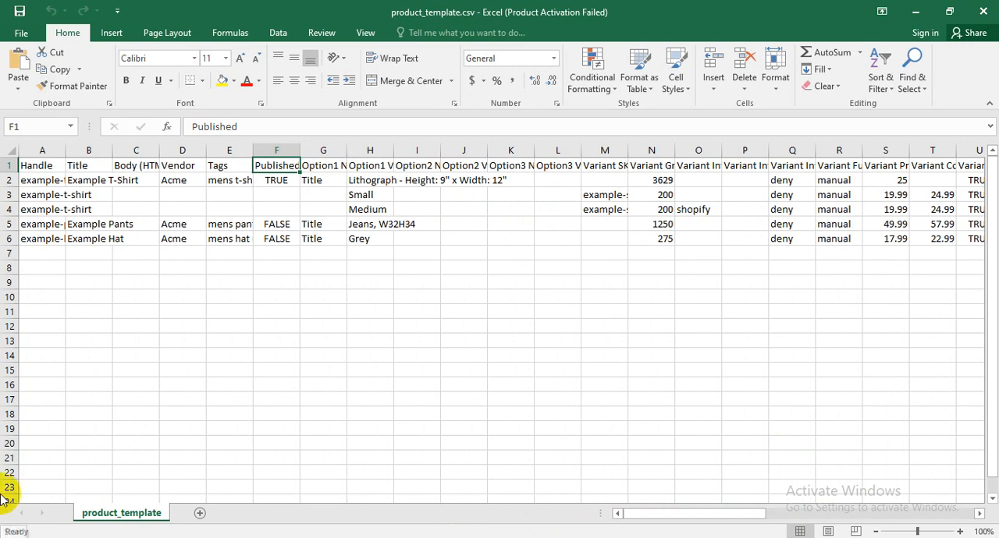
# Step: Close the template spreadsheet, return to the store's product list in the browser and cancel the CSV import
pyautogui.click(925, 14)
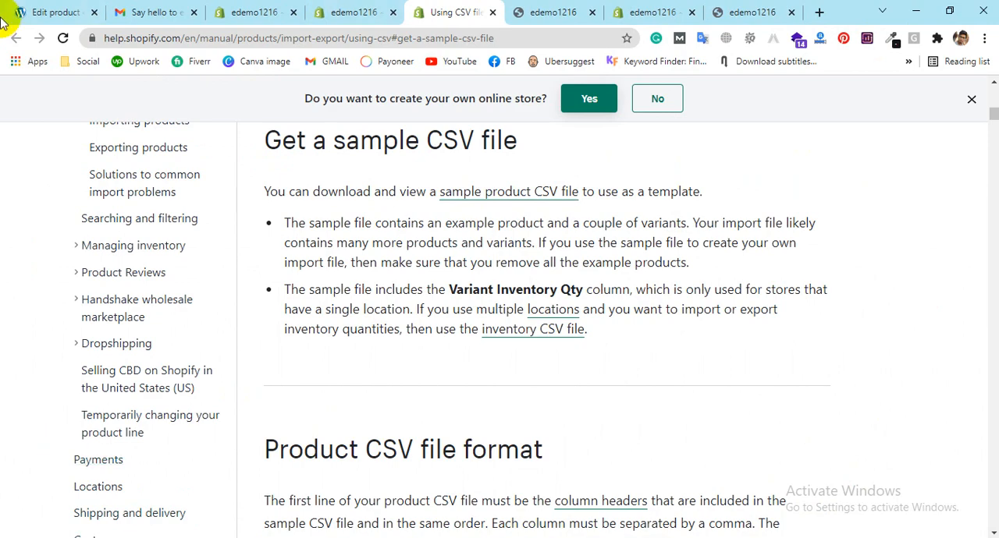
pyautogui.click(343, 537)
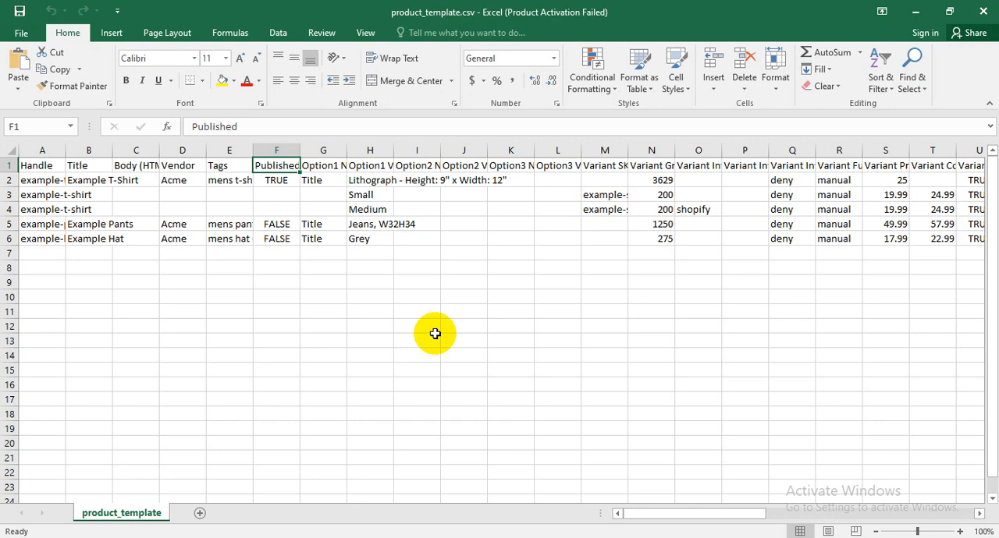
pyautogui.click(988, 14)
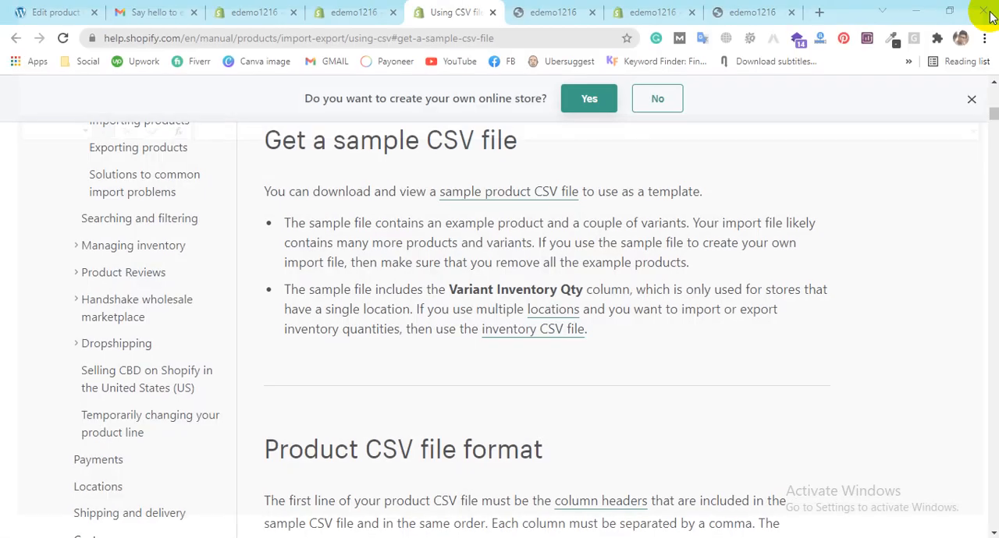
pyautogui.click(355, 8)
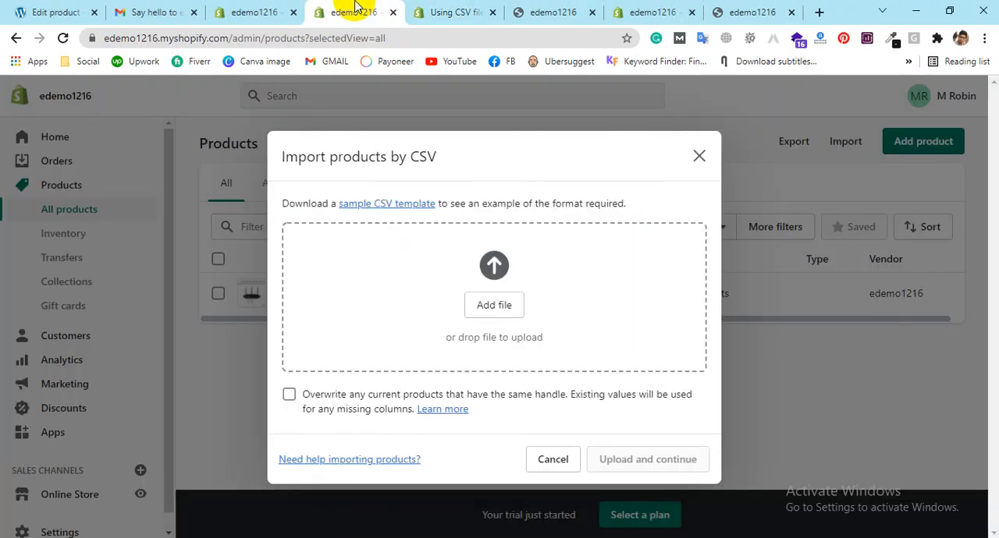
pyautogui.click(556, 461)
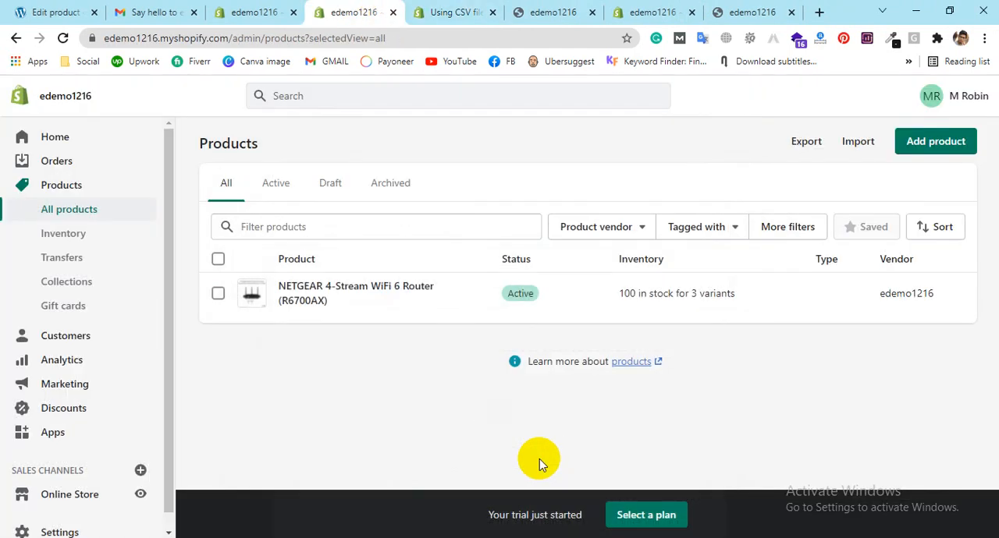
# Step: Select the NETGEAR router, check the product vendor filter and limit the product list to active products
pyautogui.click(217, 296)
pyautogui.click(630, 238)
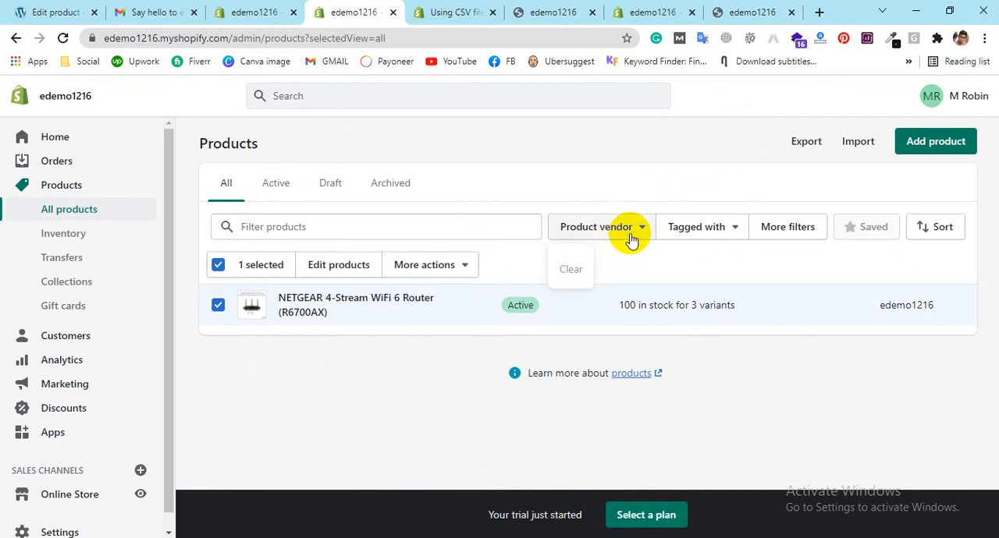
pyautogui.click(750, 235)
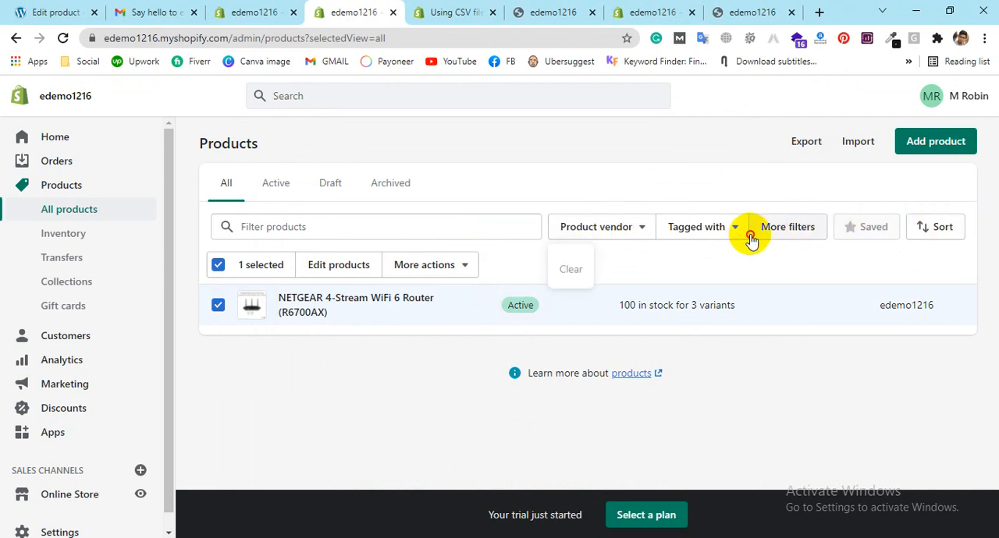
pyautogui.click(678, 203)
pyautogui.click(267, 196)
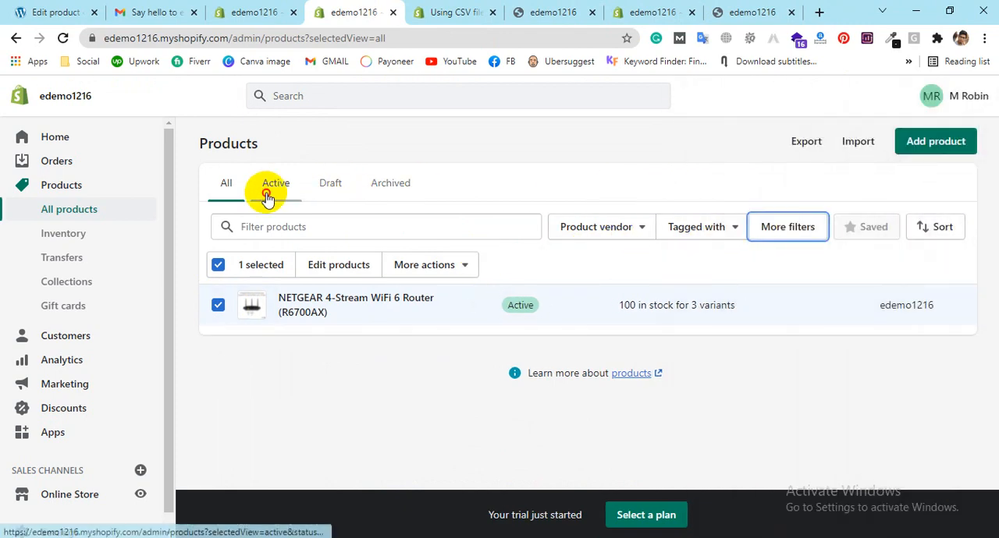
# Step: Switch to the storefront preview and open the NETGEAR router's page from the featured collection
pyautogui.click(546, 12)
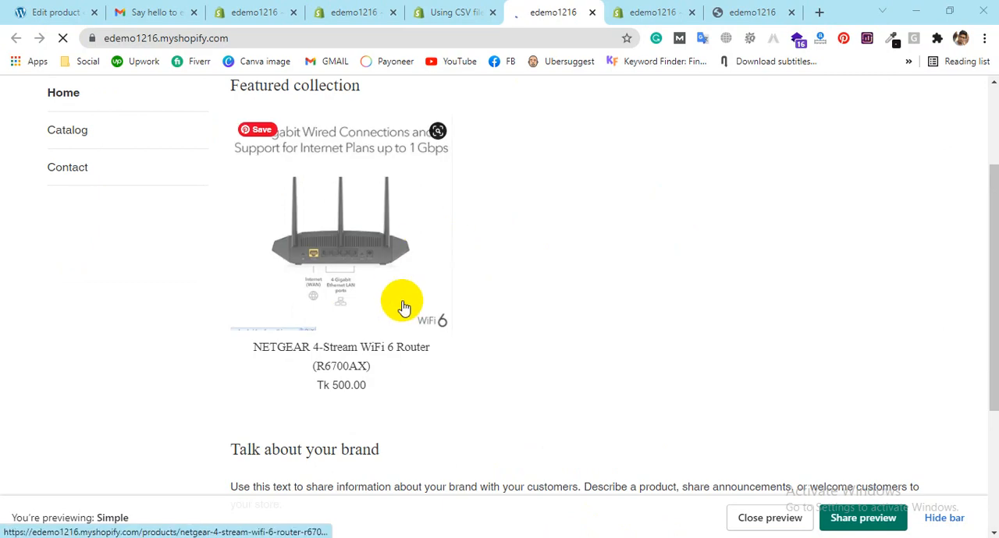
pyautogui.click(364, 287)
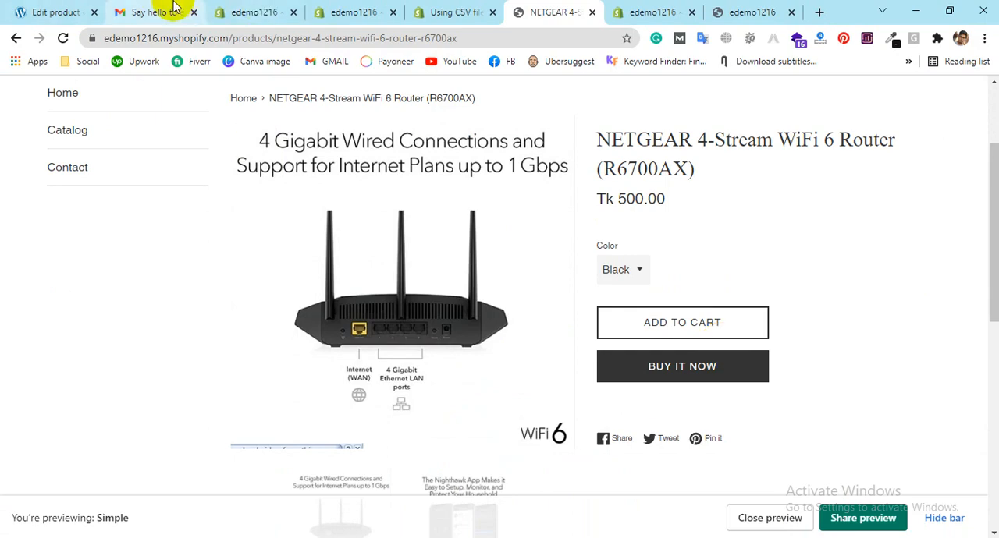
# Step: Return to the store admin and review the Inventory, Transfers, Collections and Customers pages
pyautogui.click(250, 12)
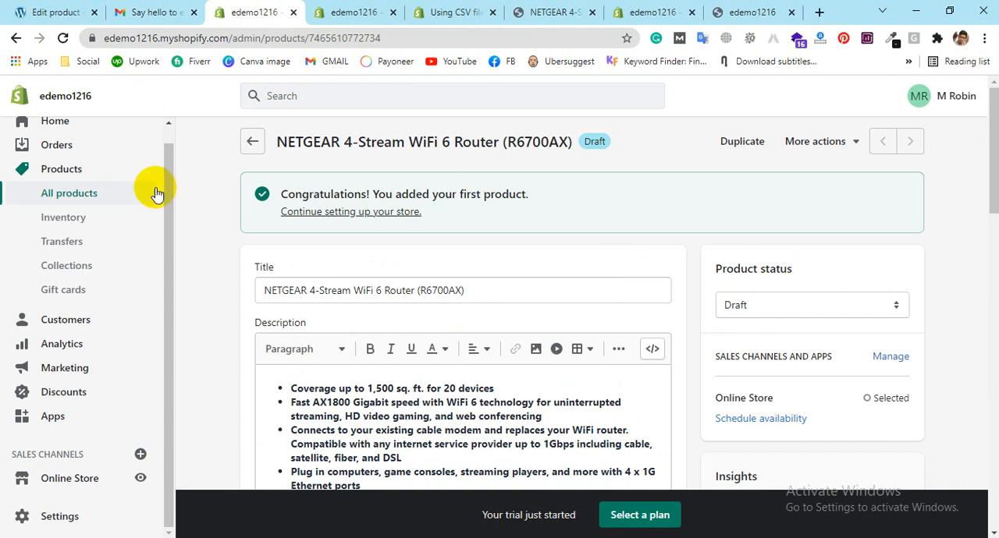
pyautogui.click(68, 220)
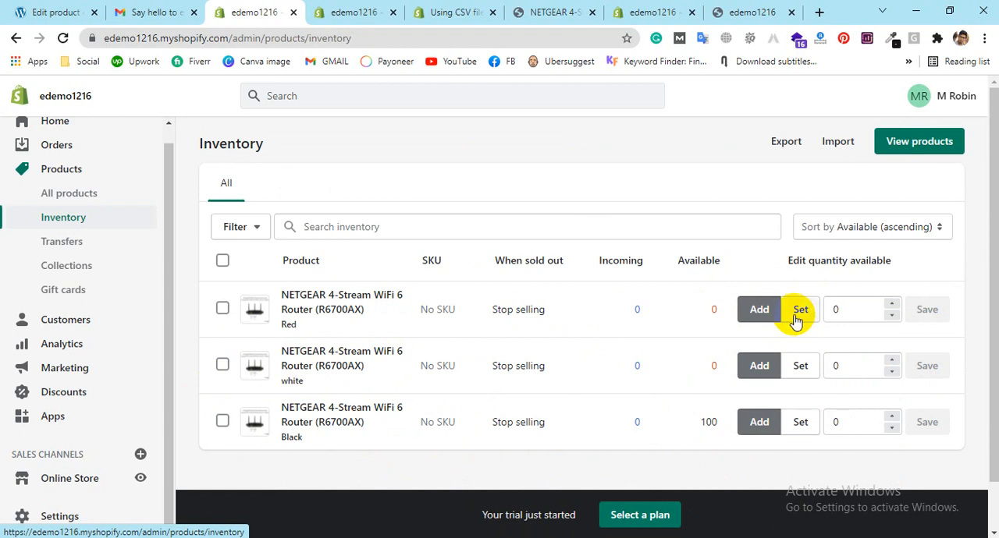
pyautogui.click(56, 249)
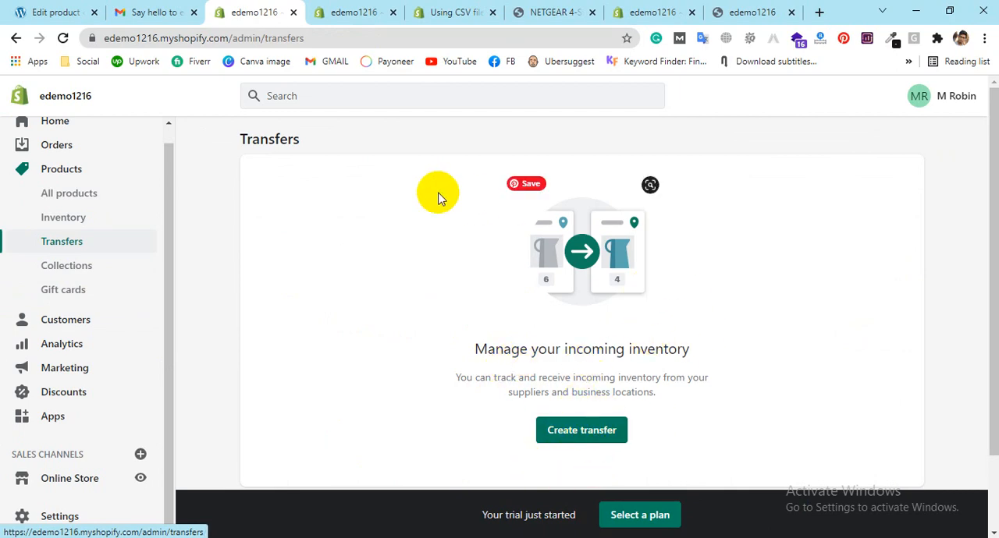
pyautogui.click(38, 272)
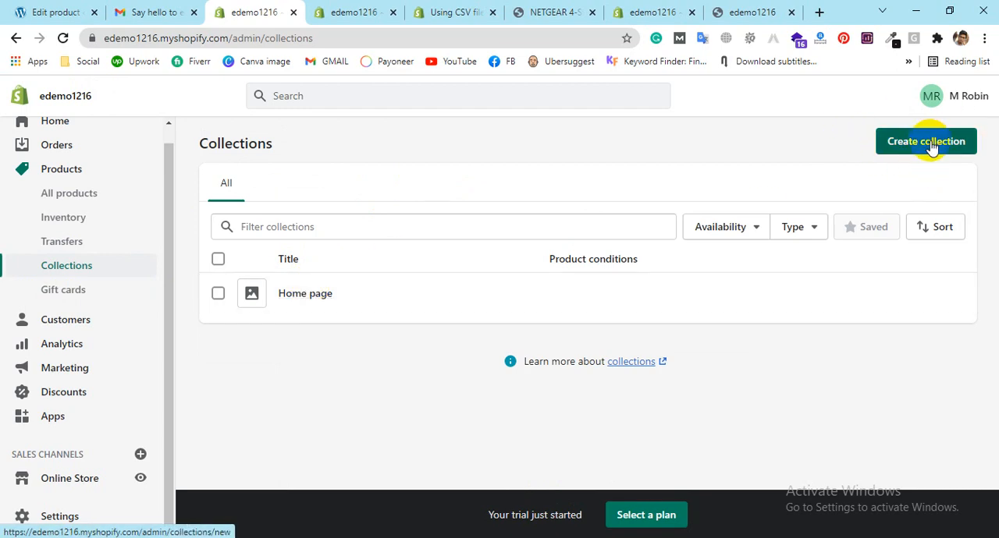
pyautogui.click(78, 321)
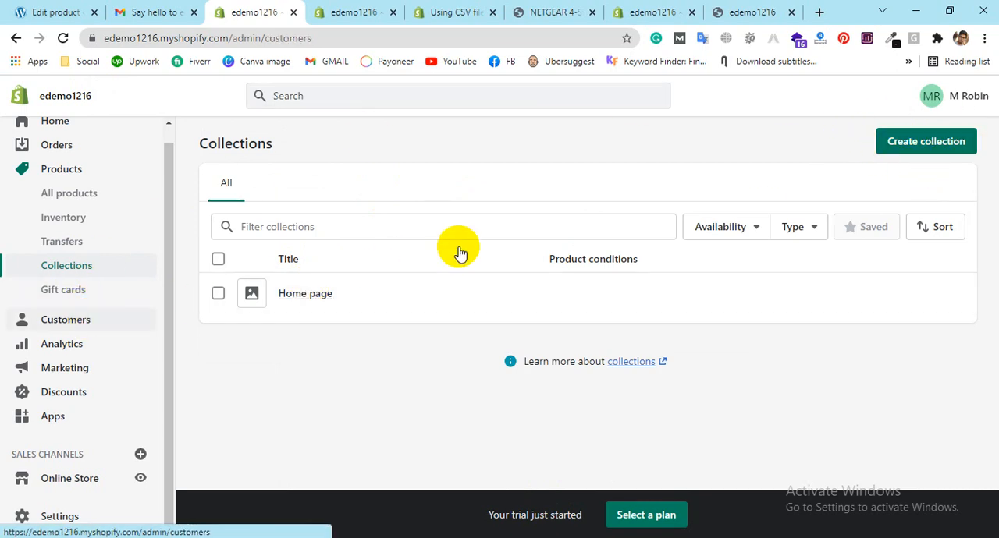
pyautogui.scroll(-1, 640, 406)
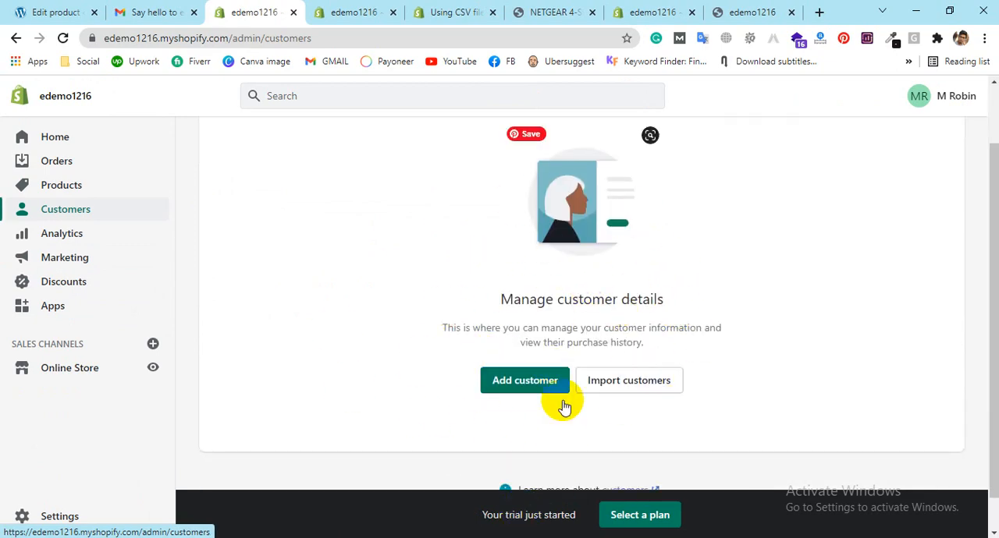
# Step: Open the Analytics overview dashboard and look through its sales, sessions, conversion and order reports
pyautogui.click(65, 236)
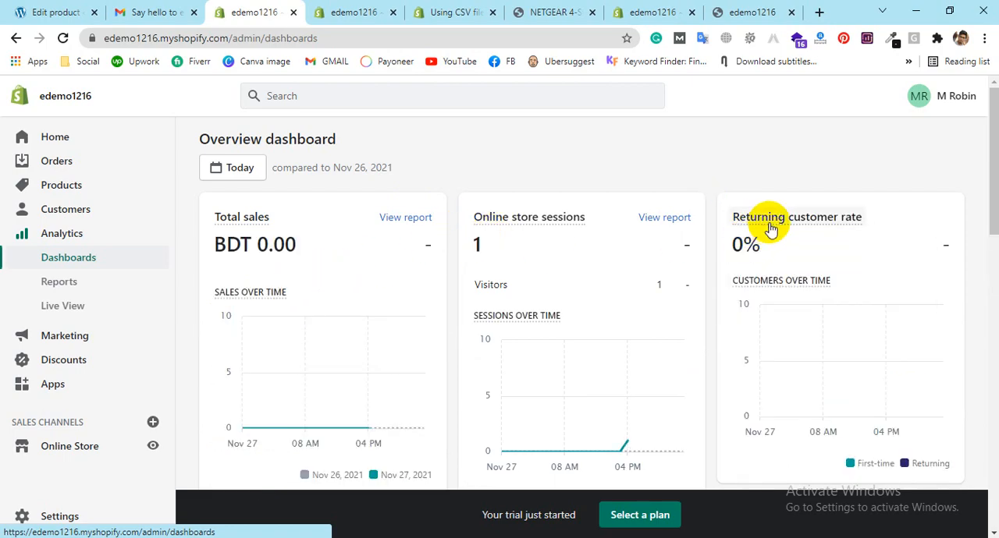
pyautogui.scroll(-5, 586, 218)
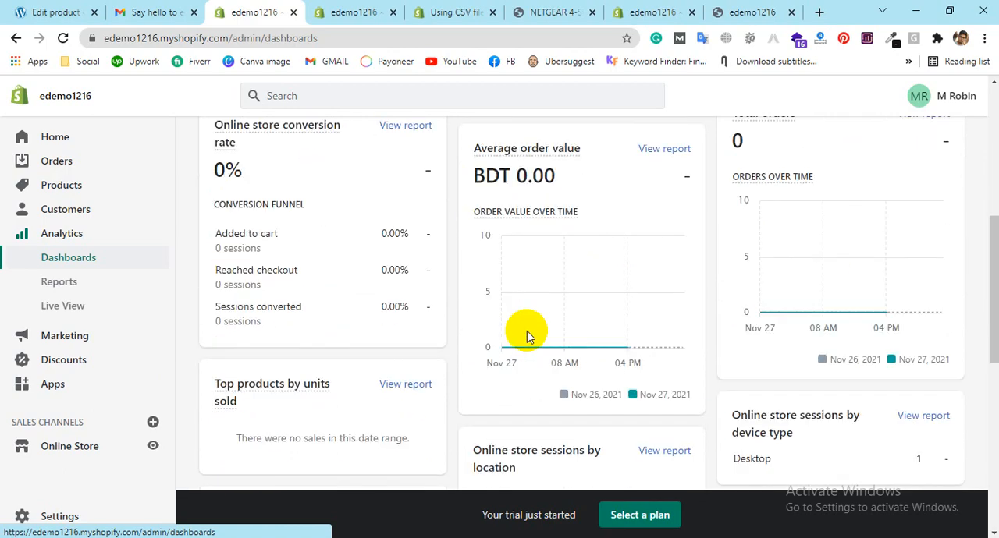
pyautogui.scroll(-9, 323, 395)
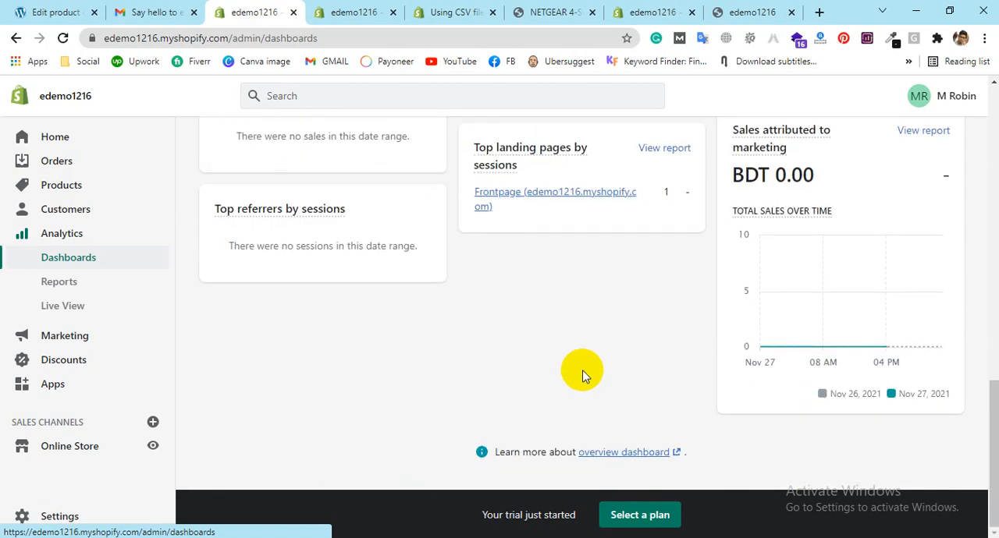
pyautogui.scroll(7, 583, 373)
pyautogui.scroll(8, 582, 373)
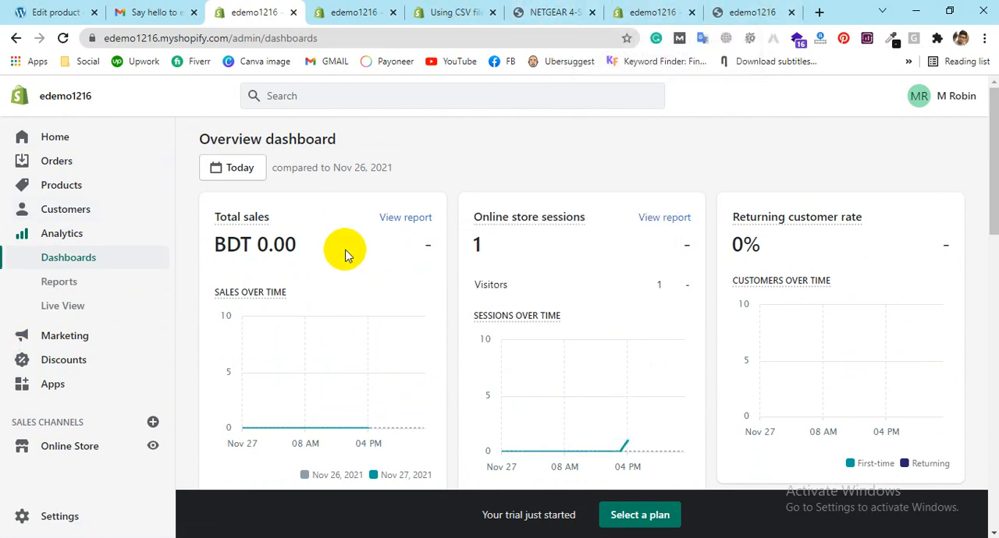
# Step: Open the Marketing overview and look through recent marketing, the suggested marketing apps and the learning resources
pyautogui.click(102, 335)
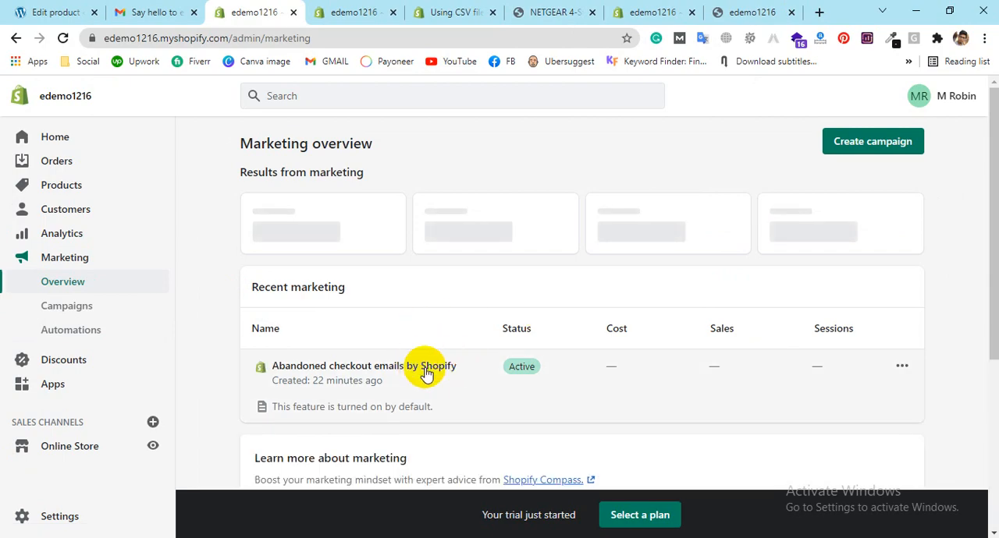
pyautogui.scroll(-1, 468, 312)
pyautogui.scroll(-3, 267, 313)
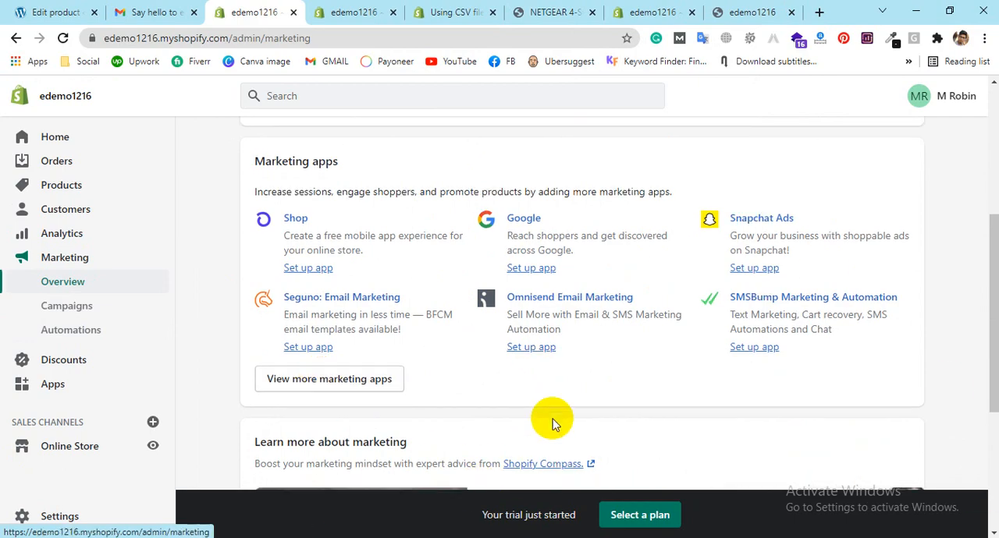
pyautogui.scroll(-4, 553, 417)
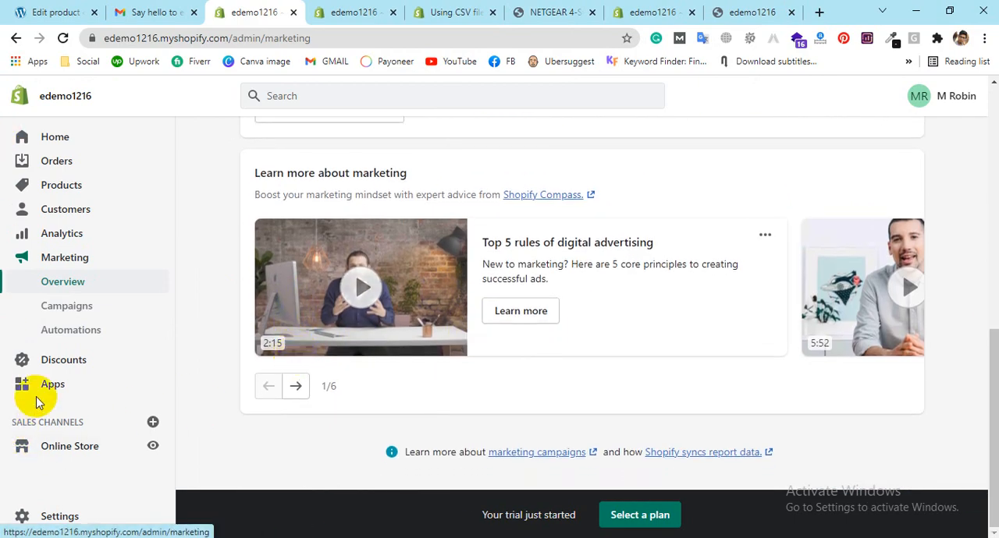
# Step: Open the store settings and look through the store details and the available settings categories
pyautogui.click(35, 521)
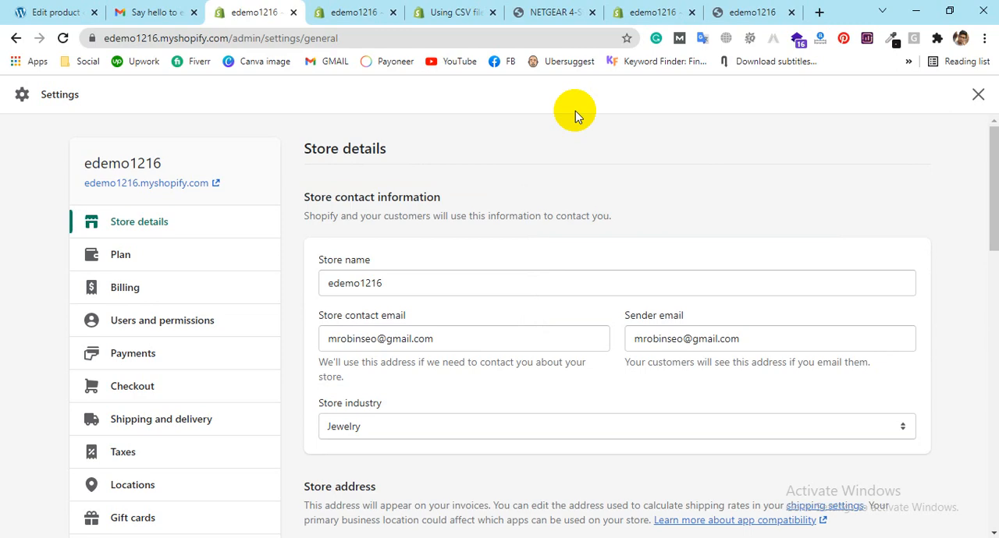
pyautogui.scroll(-3, 250, 291)
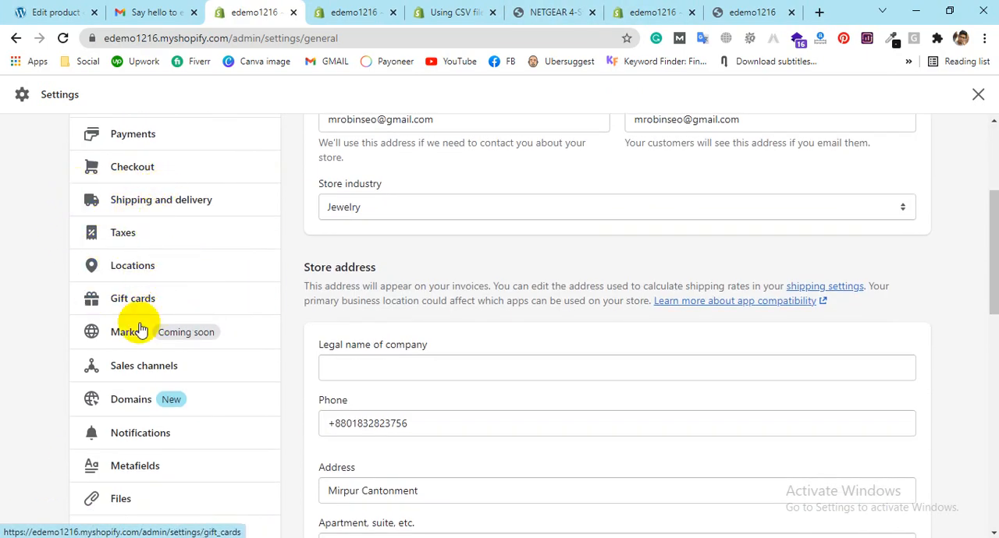
pyautogui.scroll(-2, 127, 479)
pyautogui.scroll(2, 149, 441)
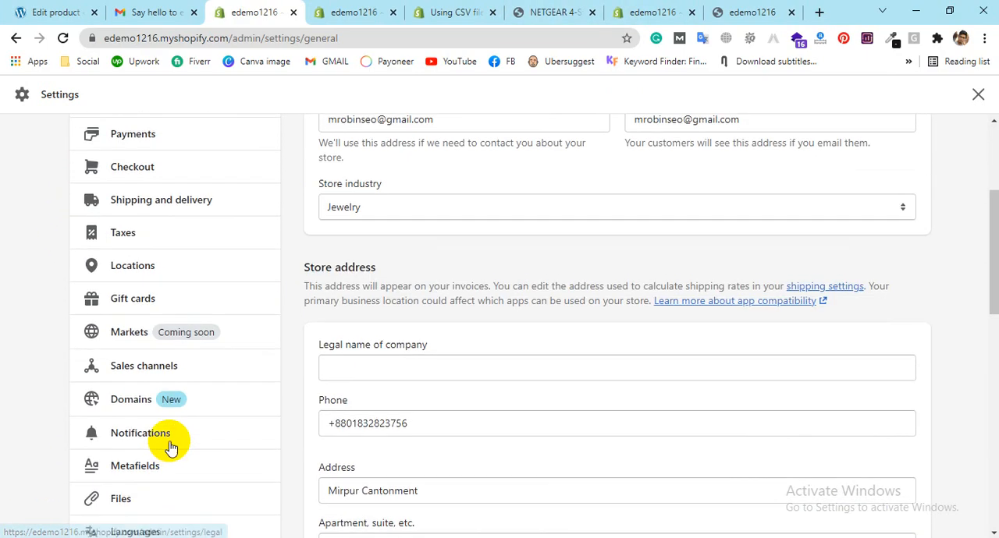
pyautogui.scroll(1, 133, 484)
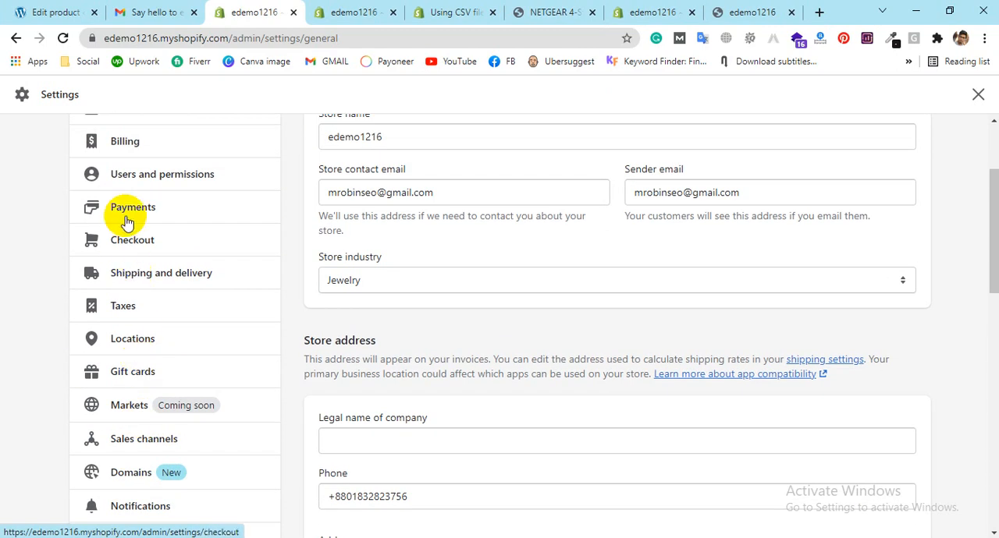
# Step: Open the Users and permissions settings and review the store owner, Staff, Collaborators and Login services sections
pyautogui.click(170, 191)
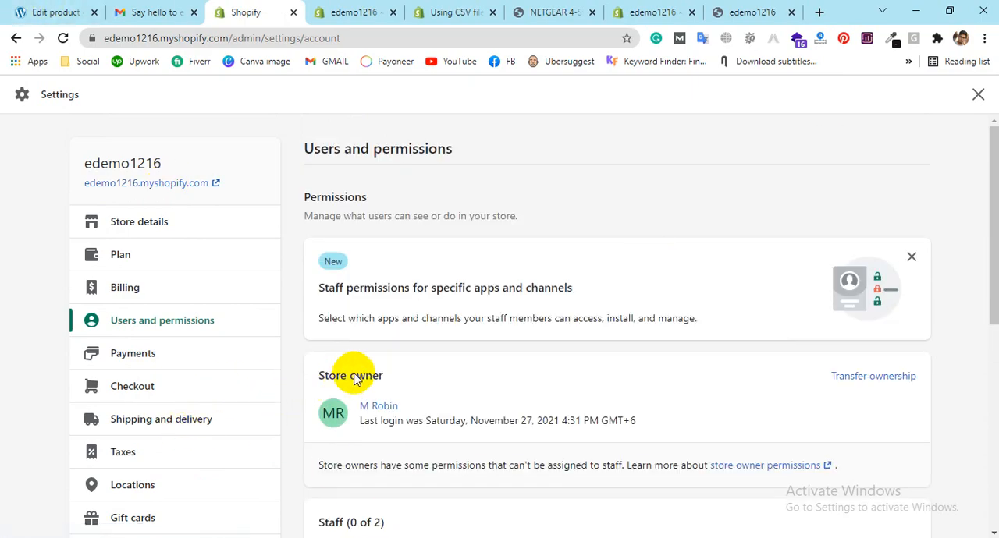
pyautogui.scroll(-3, 457, 352)
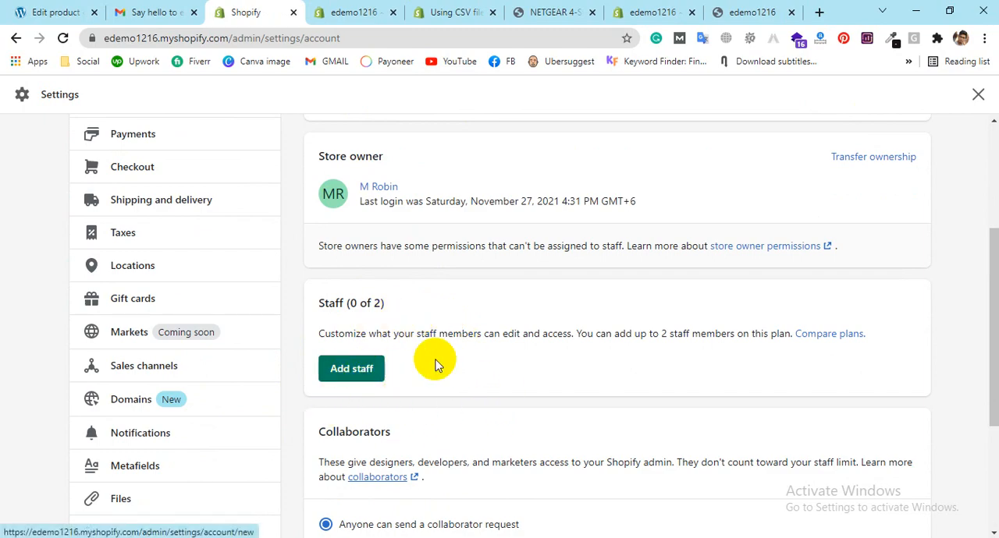
pyautogui.scroll(-3, 421, 390)
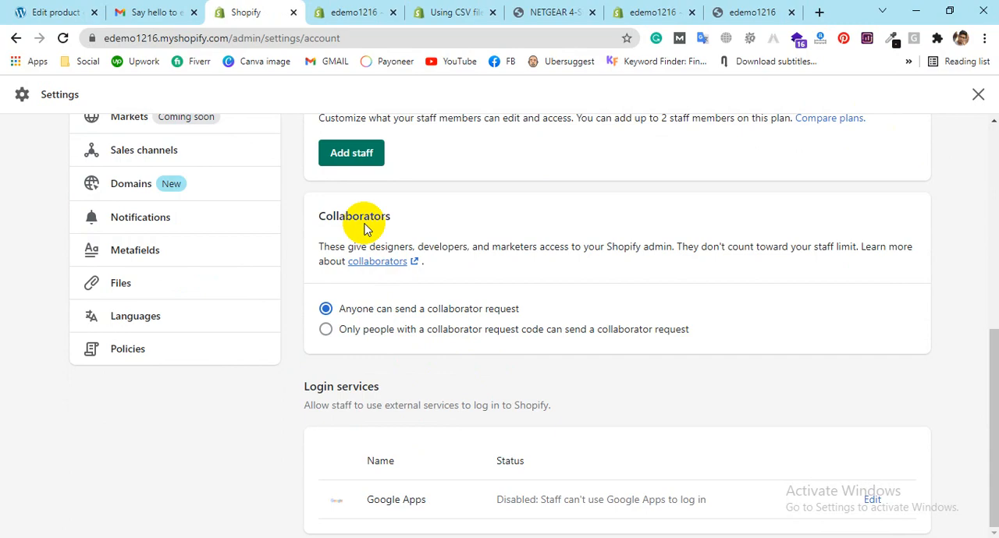
pyautogui.scroll(6, 554, 263)
pyautogui.scroll(-2, 368, 390)
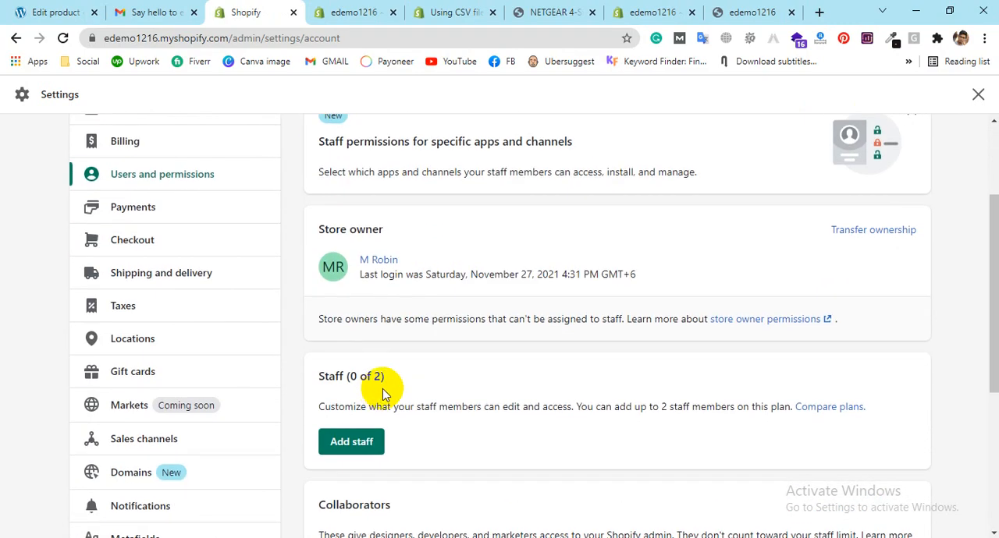
# Step: Start adding a staff member and enter the person's e-mail address
pyautogui.click(345, 448)
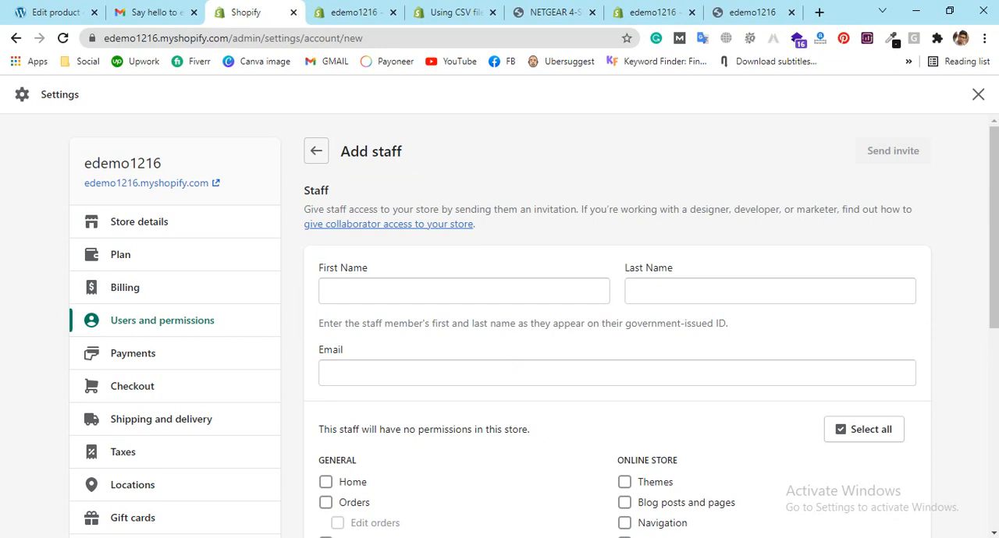
pyautogui.click(454, 289)
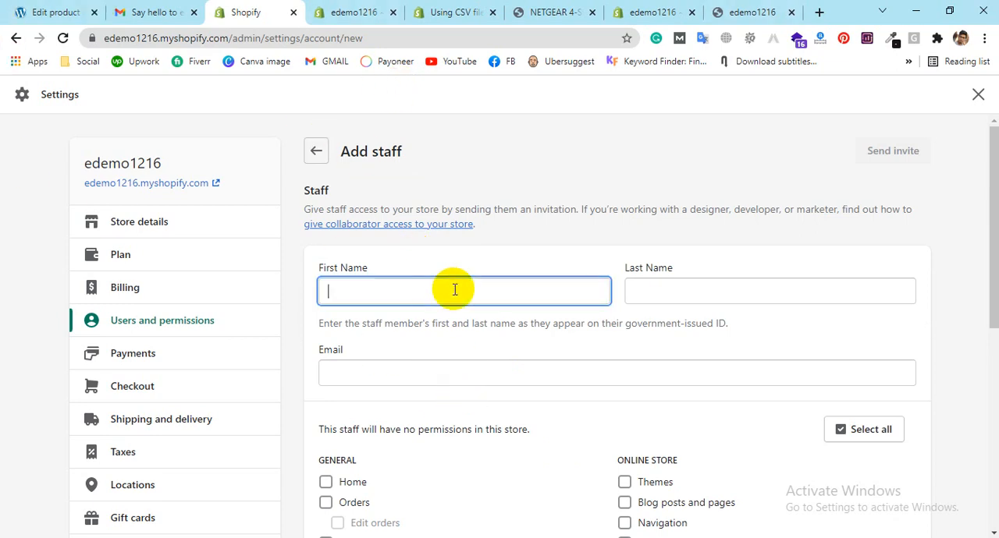
pyautogui.click(614, 382)
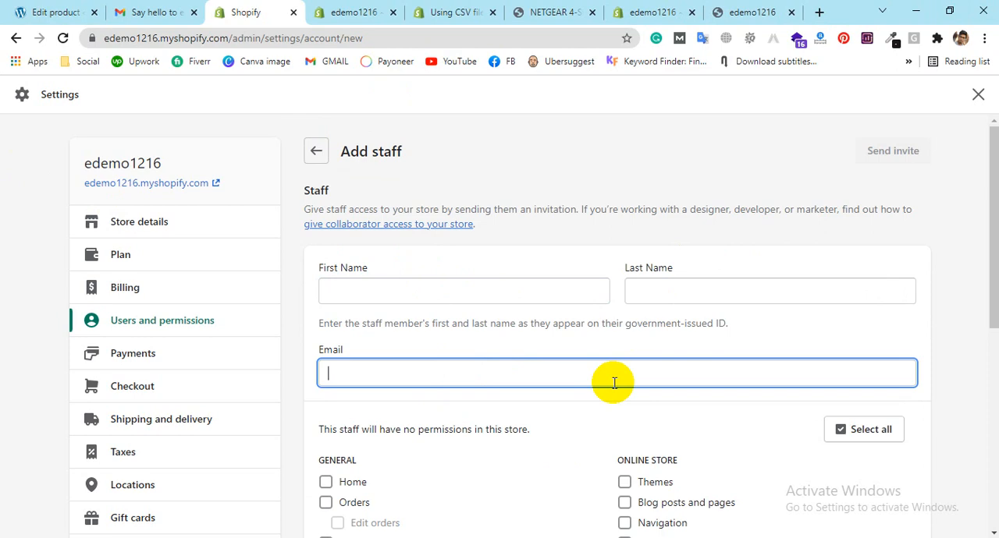
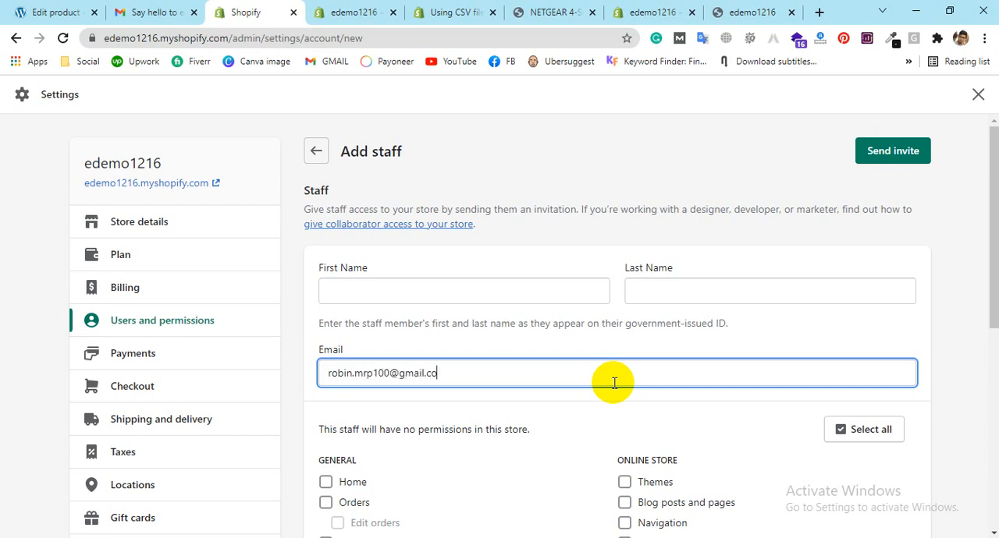
# Step: Enter the new staff member's first and last name
pyautogui.click(590, 293)
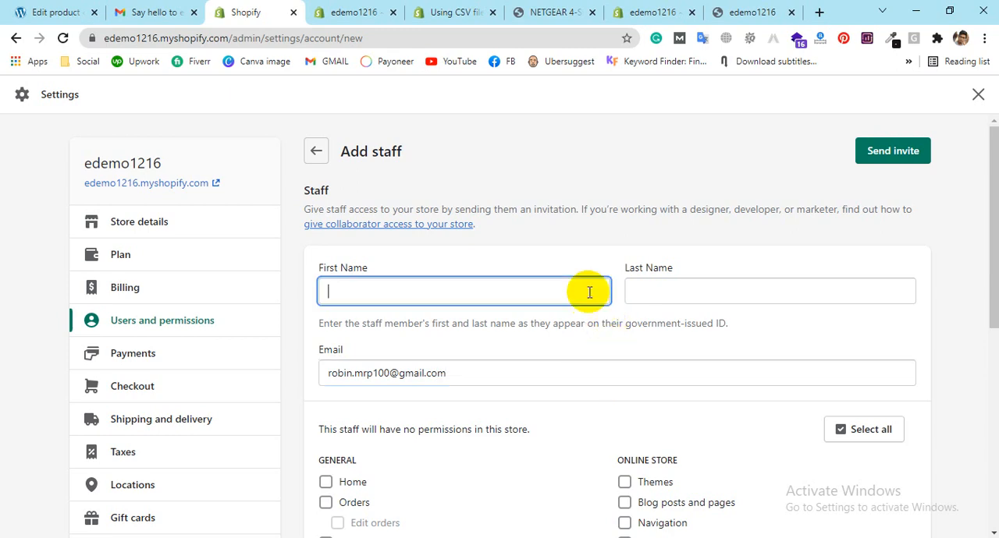
pyautogui.write('Himu')
pyautogui.click(658, 285)
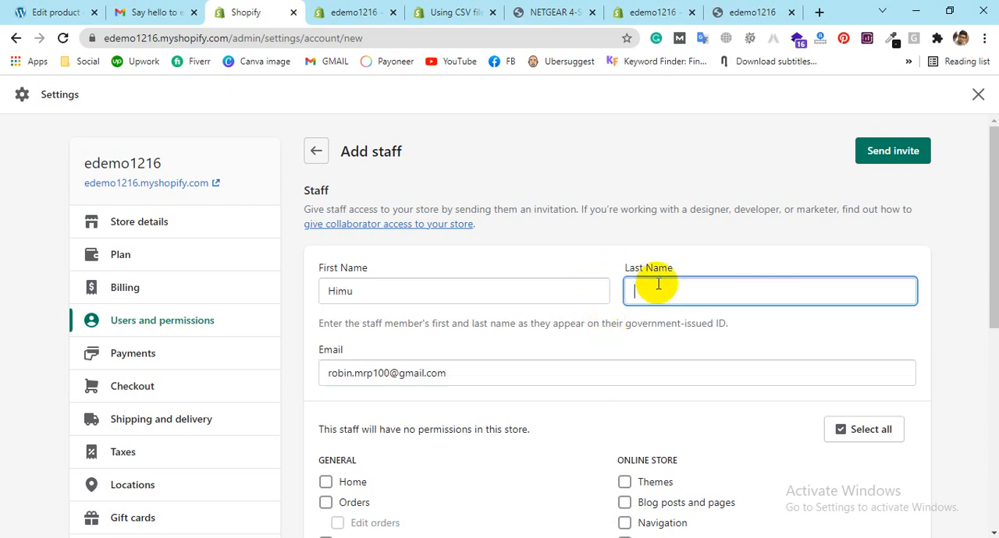
pyautogui.write('Himu')
# Step: Try selecting all store permissions for the new staff member and clear the selection again
pyautogui.scroll(-2, 421, 330)
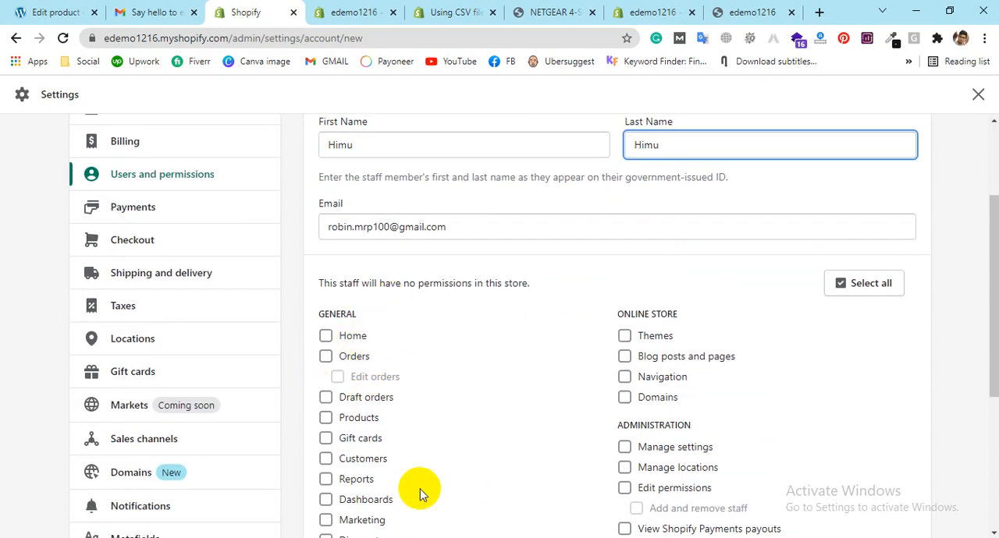
pyautogui.scroll(-2, 501, 396)
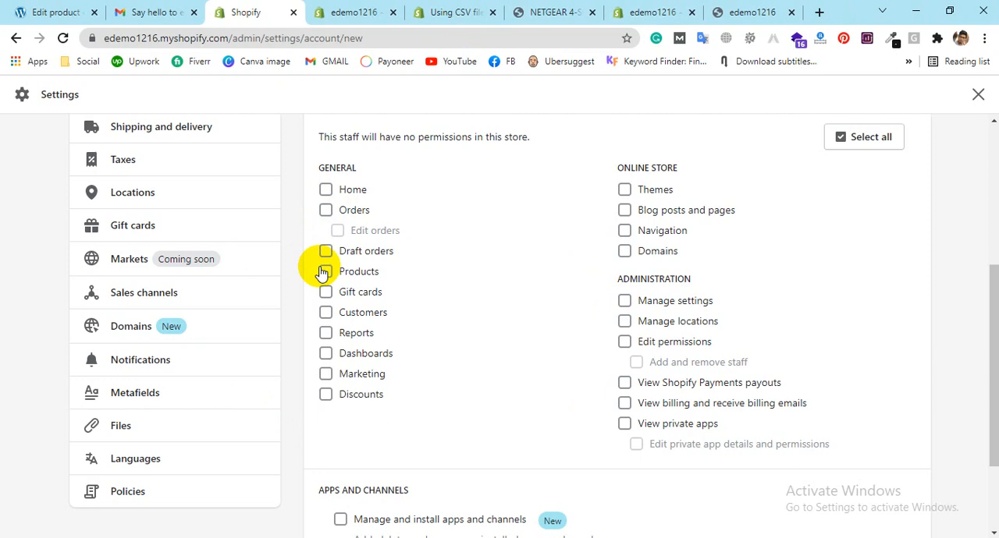
pyautogui.click(869, 136)
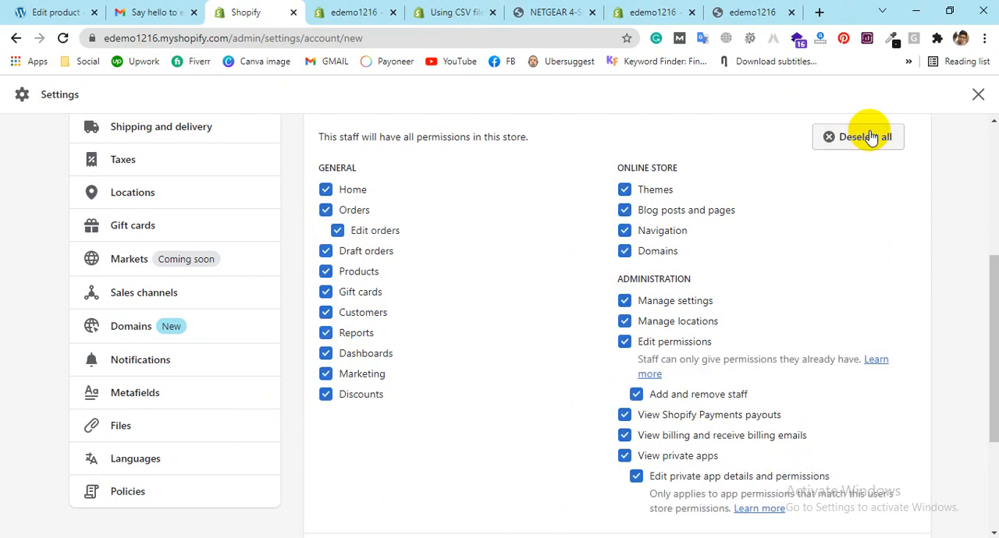
pyautogui.click(869, 137)
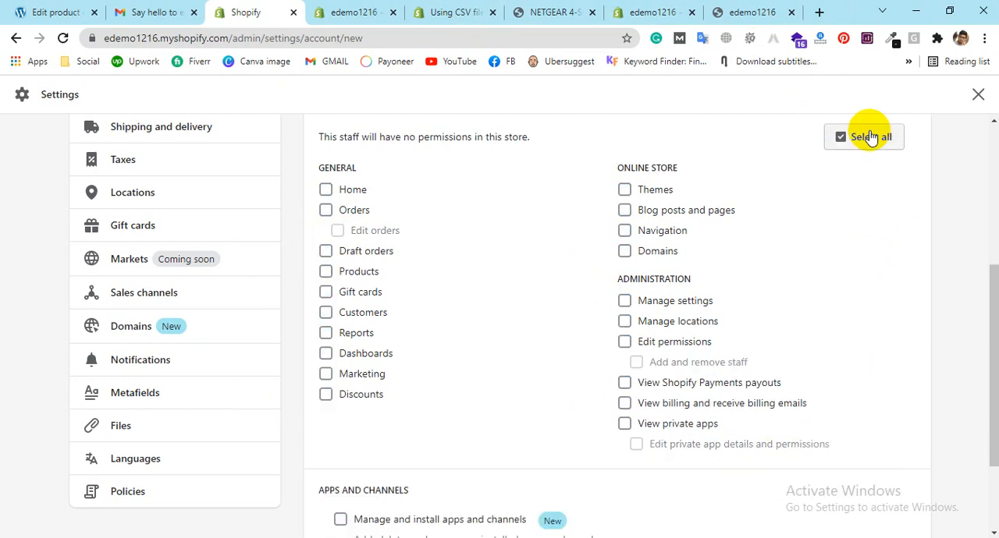
# Step: Grant the new staff member the Products, Orders and Edit orders permissions
pyautogui.scroll(-1, 871, 338)
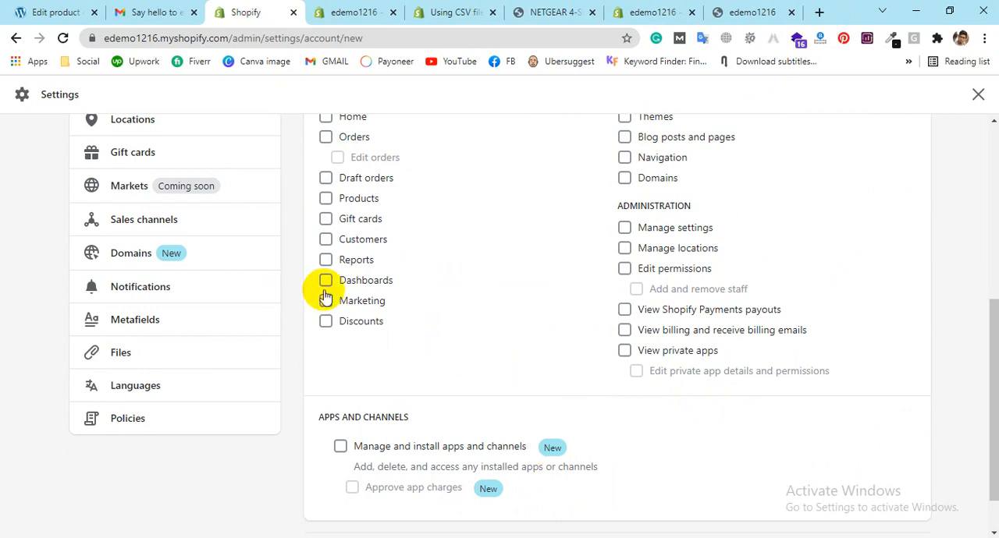
pyautogui.scroll(1, 379, 305)
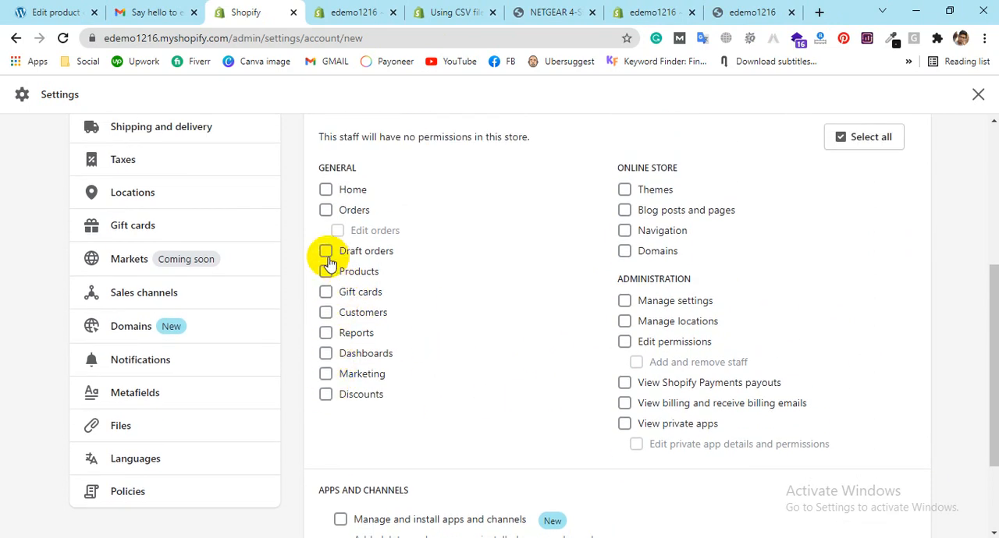
pyautogui.click(325, 272)
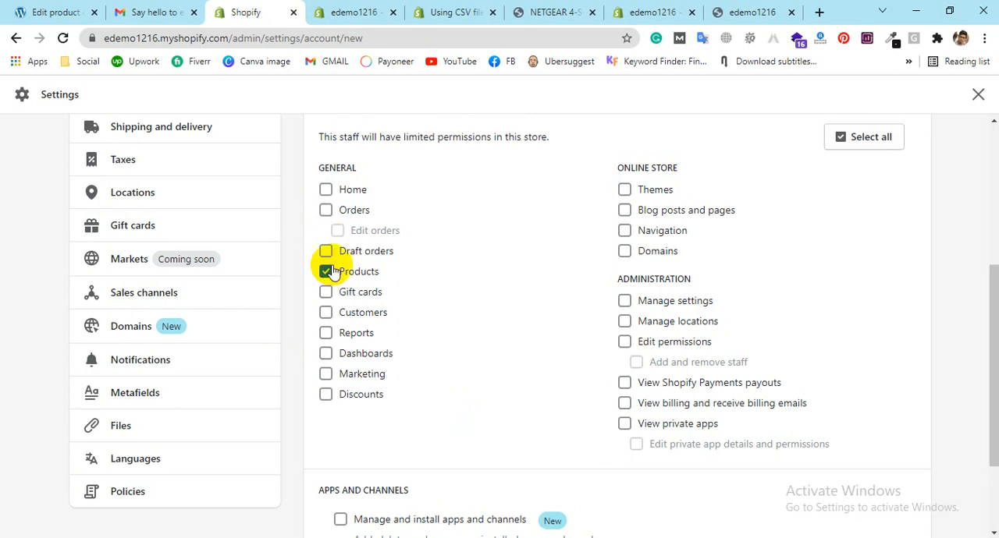
pyautogui.click(326, 211)
pyautogui.click(337, 231)
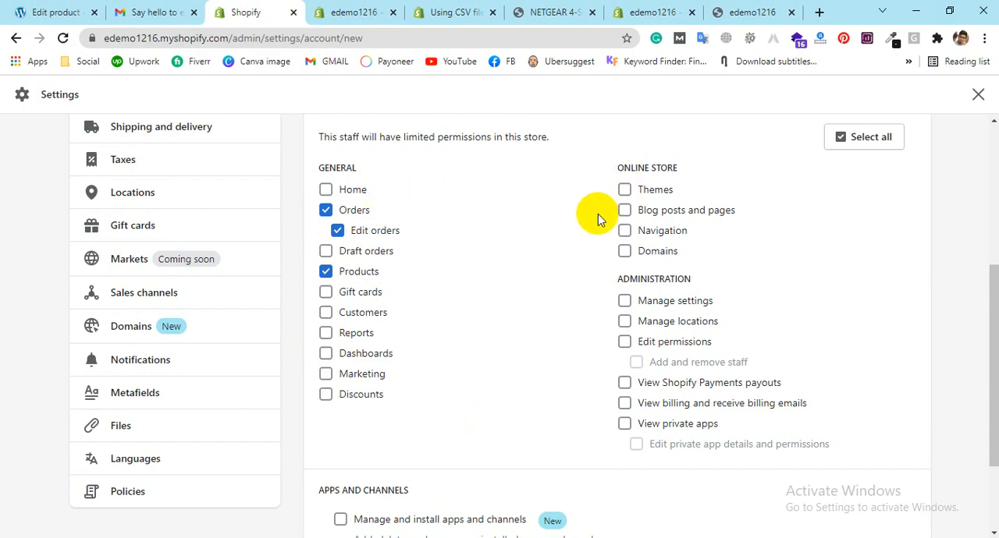
# Step: Send the staff invitation, check the Staff section and switch to the Gmail inbox
pyautogui.scroll(3, 908, 349)
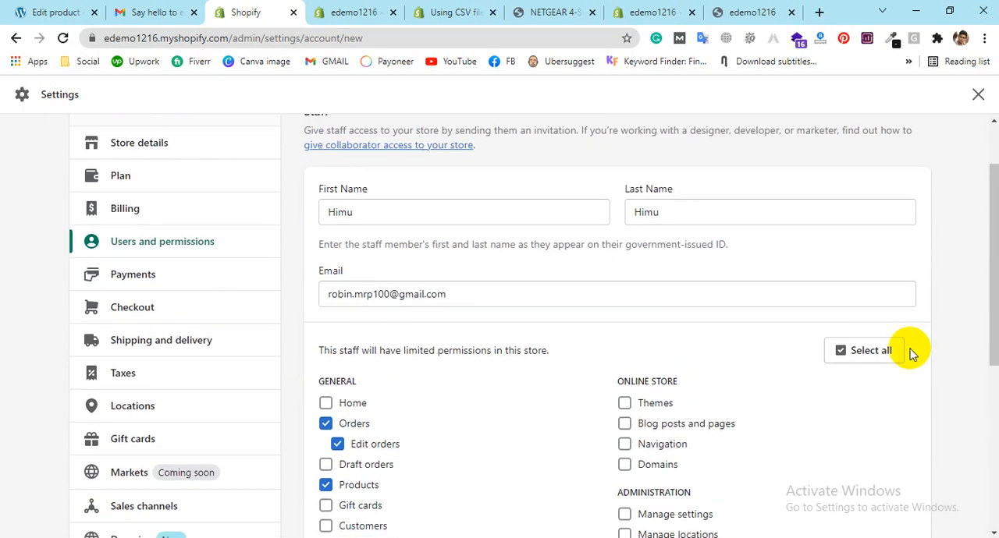
pyautogui.scroll(-5, 909, 348)
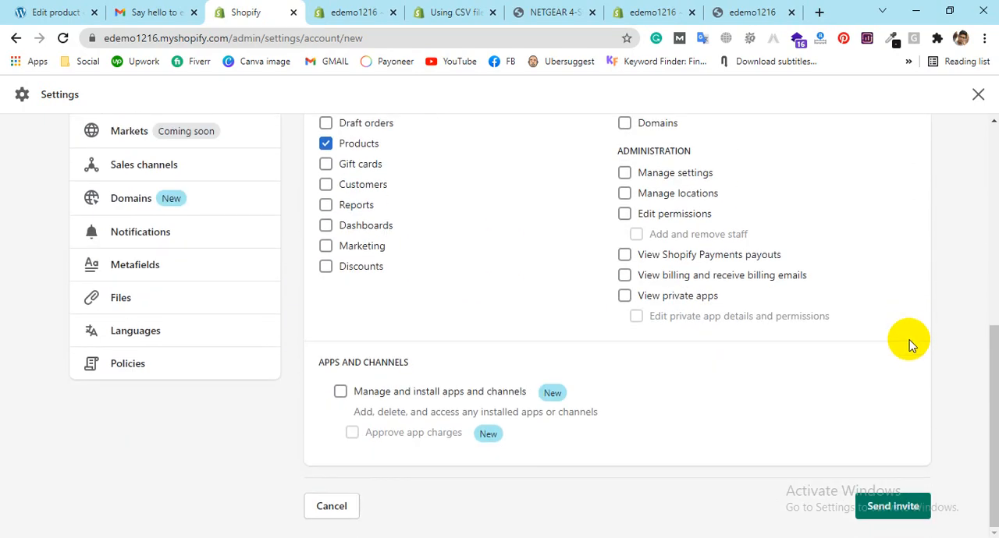
pyautogui.click(901, 509)
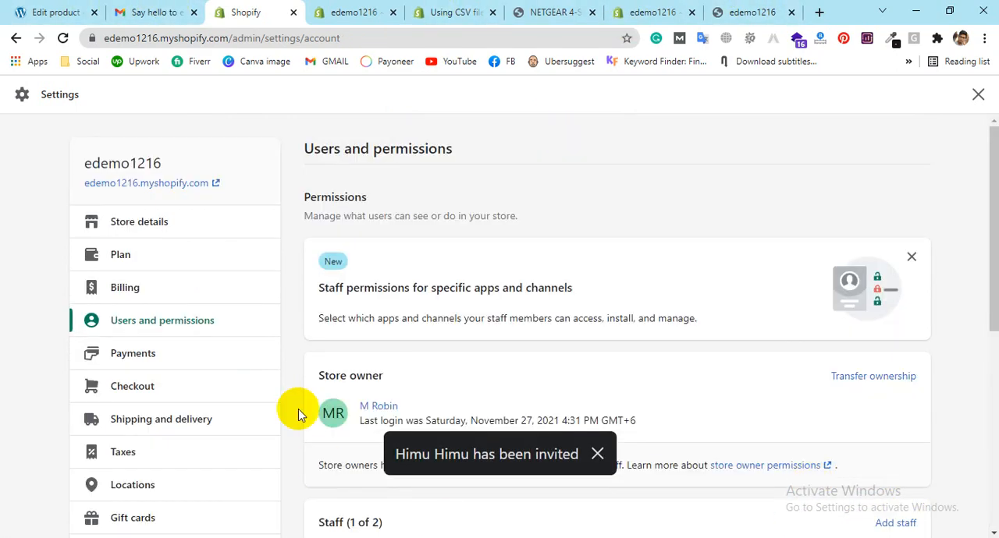
pyautogui.scroll(-2, 558, 373)
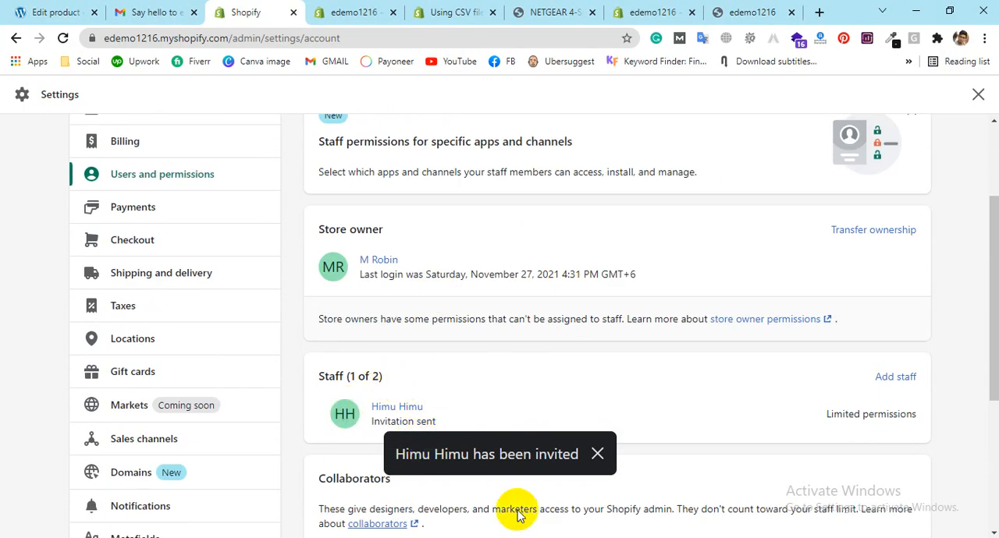
pyautogui.click(151, 10)
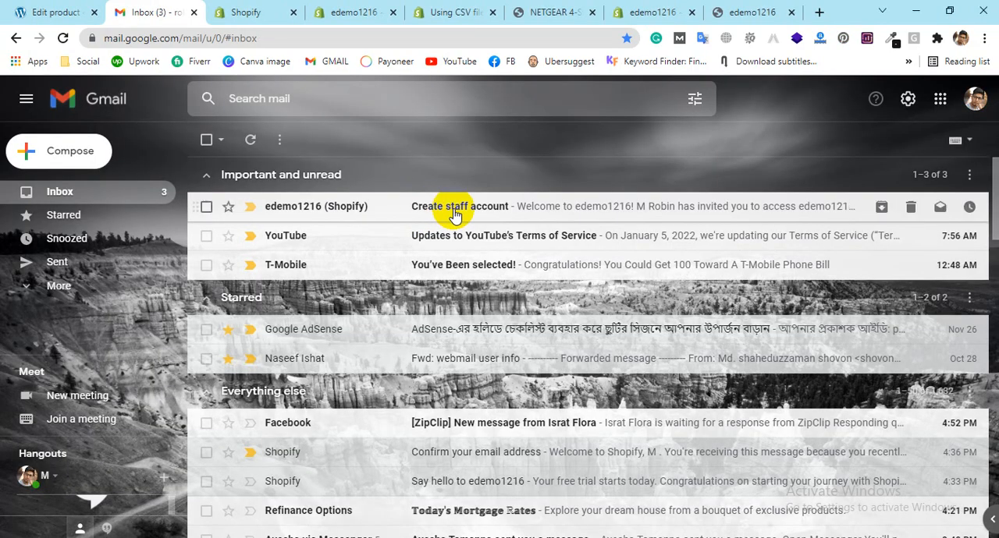
# Step: Open Shopify's "Create staff account" invitation e-mail, read the invitation text and follow it to the staff account creation page
pyautogui.click(455, 213)
pyautogui.scroll(-2, 538, 401)
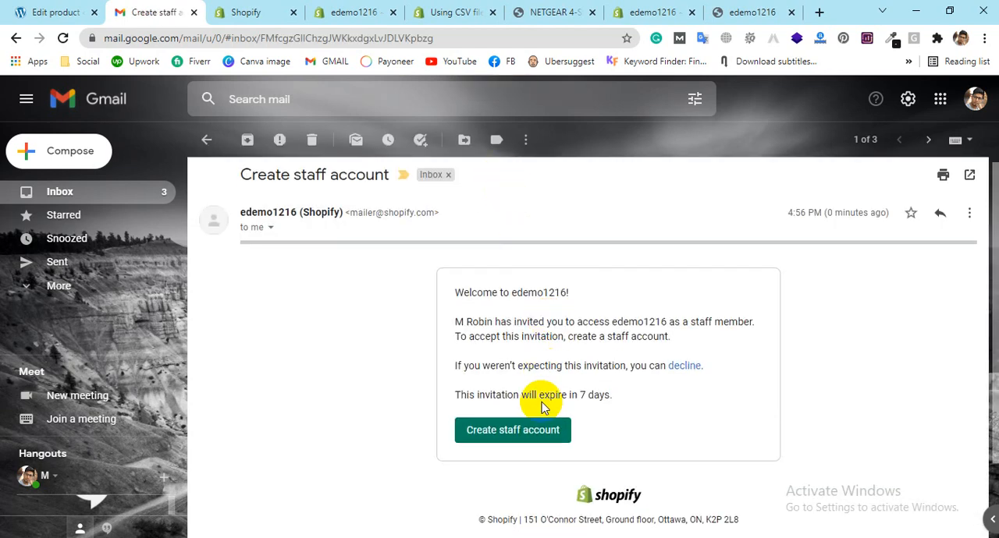
pyautogui.scroll(2, 516, 367)
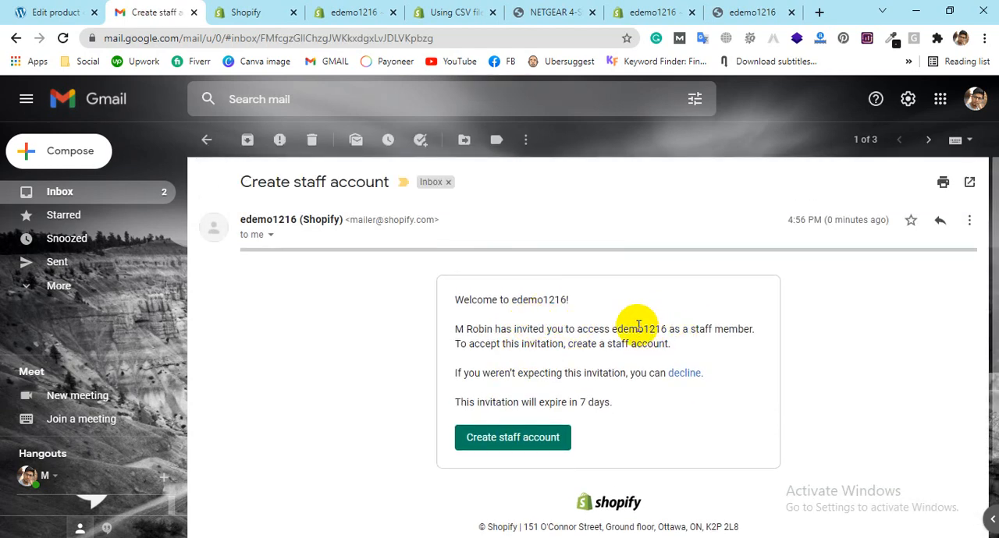
pyautogui.moveTo(455, 329); pyautogui.dragTo(737, 328)
pyautogui.click(737, 328)
pyautogui.moveTo(494, 329); pyautogui.dragTo(700, 328)
pyautogui.moveTo(675, 389); pyautogui.dragTo(669, 344)
pyautogui.click(556, 443)
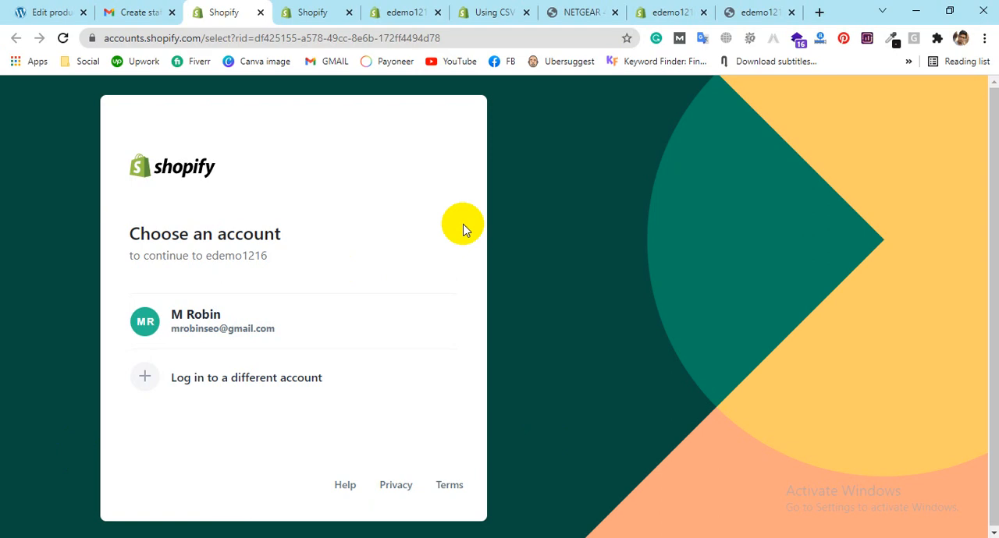
# Step: Return to the store's Users and permissions settings and review the store owner and staff entries
pyautogui.click(287, 12)
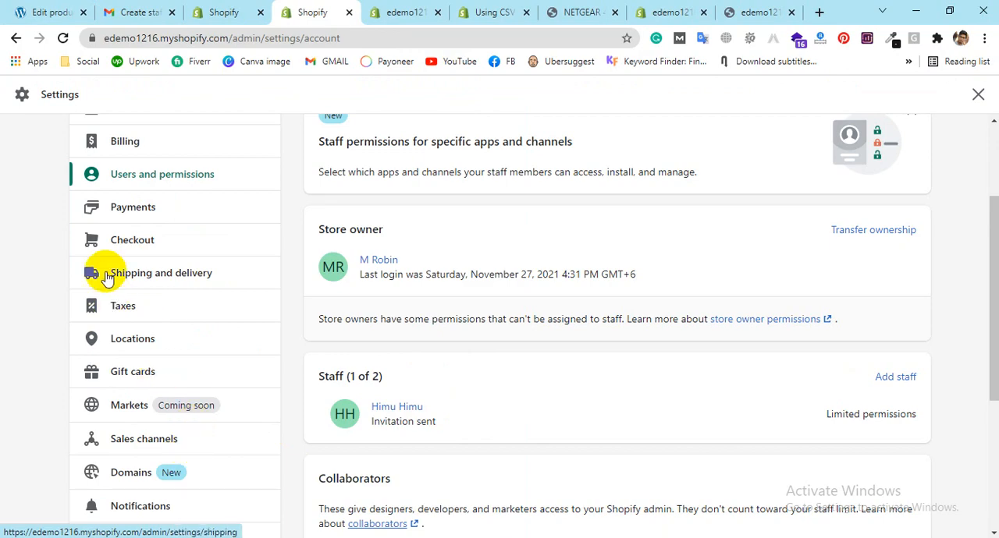
pyautogui.scroll(-1, 117, 312)
pyautogui.scroll(2, 154, 312)
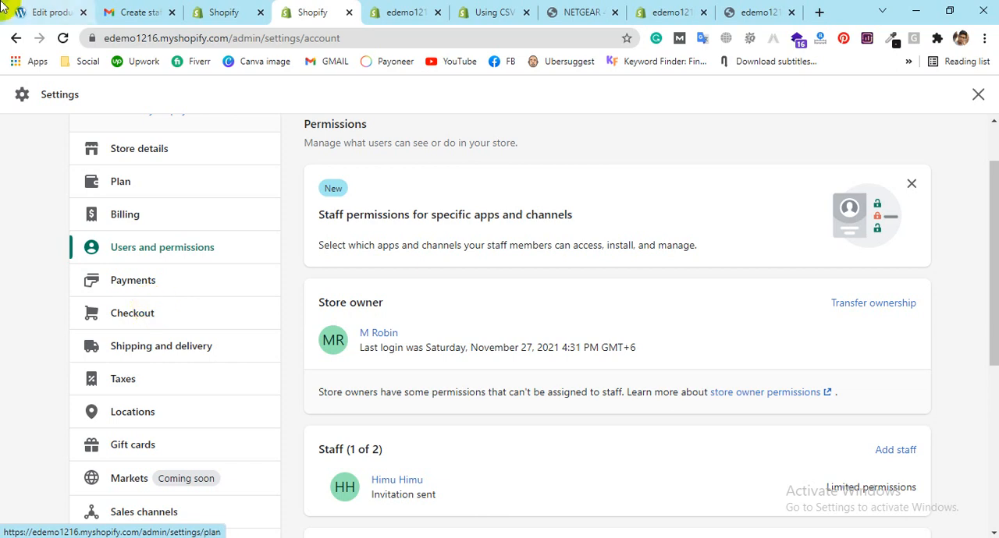
# Step: Switch to the NETGEAR 4-Stream WiFi 6 Router storefront preview and examine its description and feature list
pyautogui.click(394, 12)
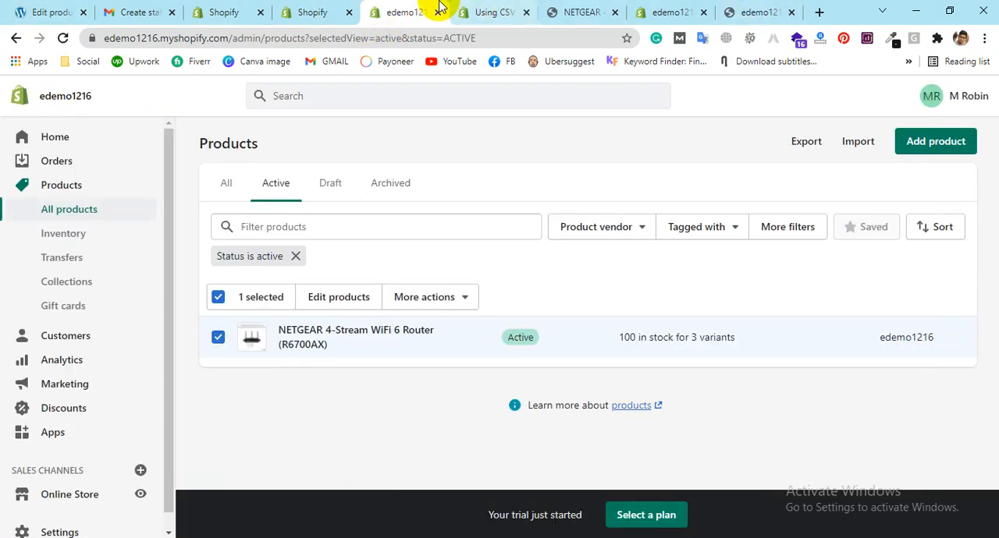
pyautogui.click(577, 11)
pyautogui.scroll(-6, 598, 425)
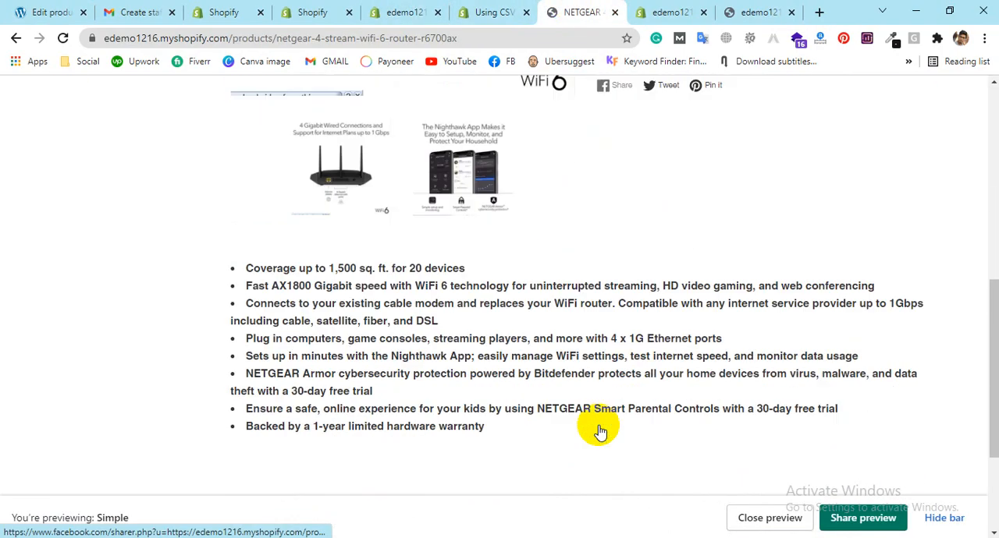
pyautogui.moveTo(238, 182); pyautogui.dragTo(499, 347)
pyautogui.scroll(-2, 352, 364)
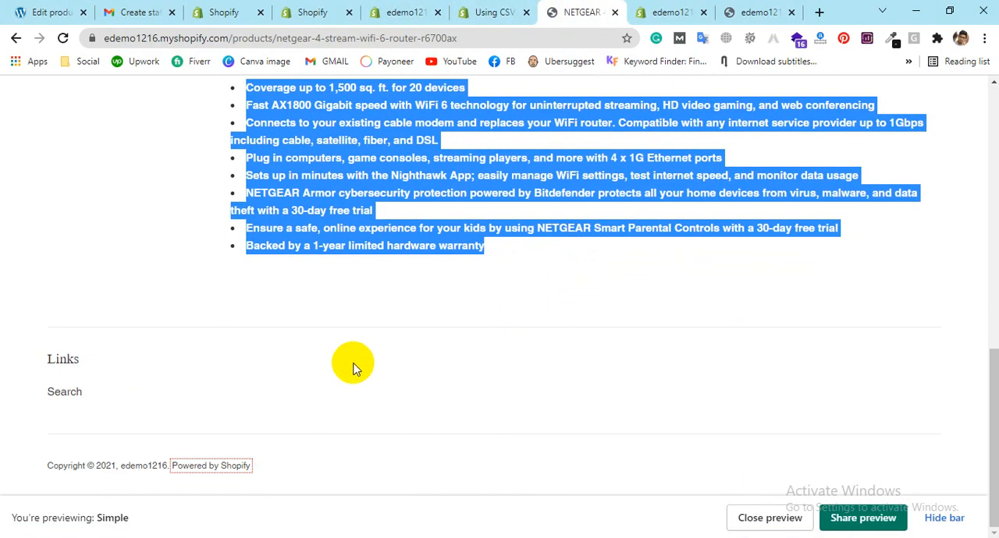
# Step: Start an immediate purchase of the NETGEAR router in Black from its product page
pyautogui.scroll(6, 620, 393)
pyautogui.scroll(1, 703, 351)
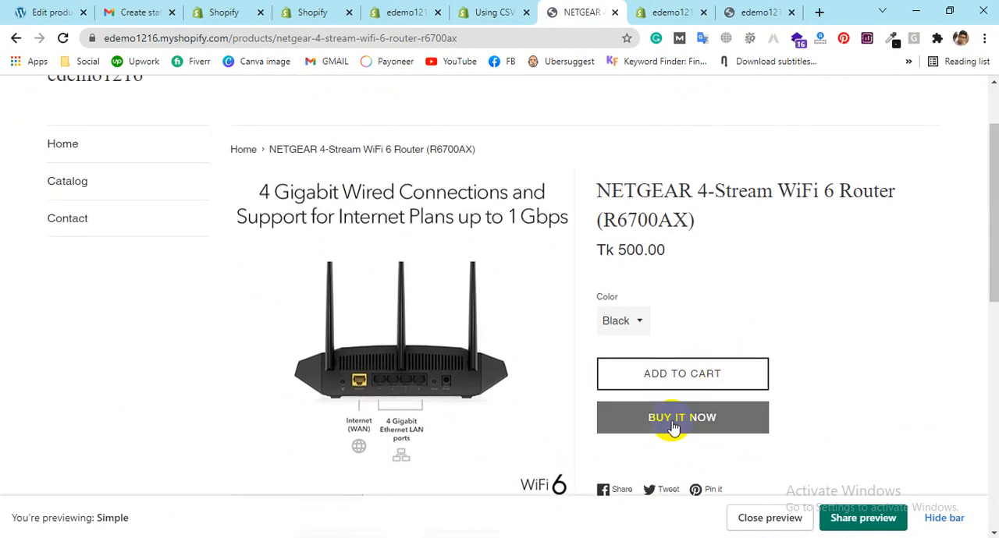
pyautogui.click(673, 428)
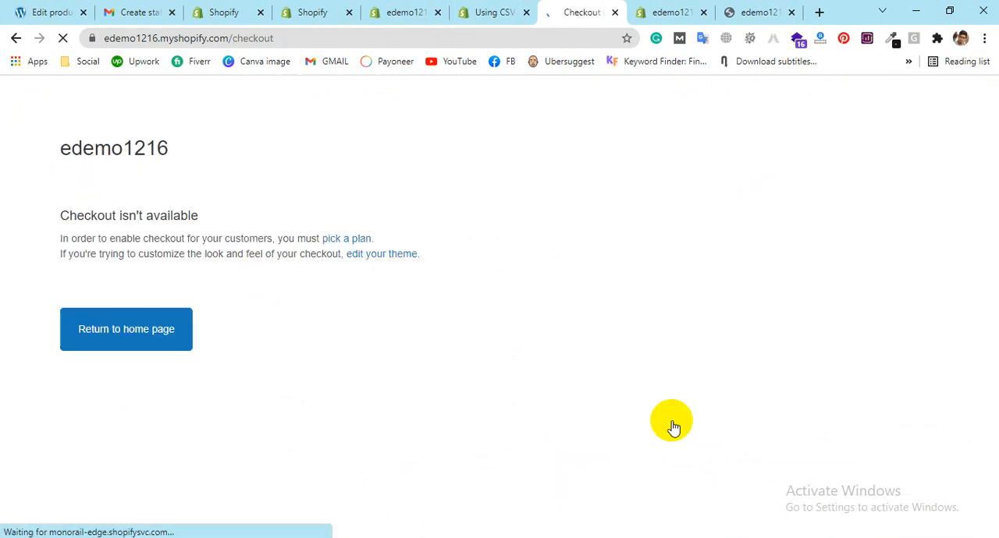
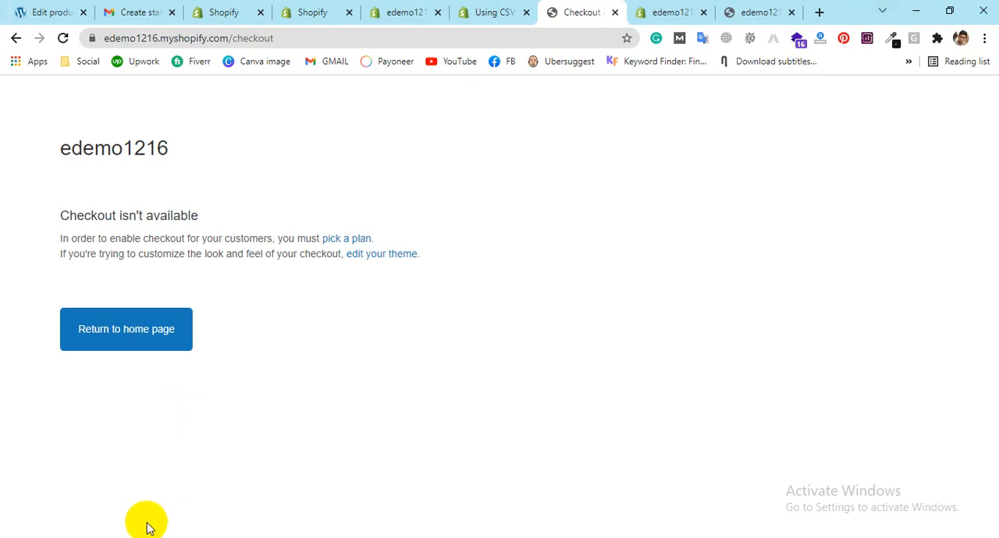
# Step: Open image (3).png from the Downloads folder in File Explorer, examine the blog post editor screenshot, and close the image and folder
pyautogui.click(201, 536)
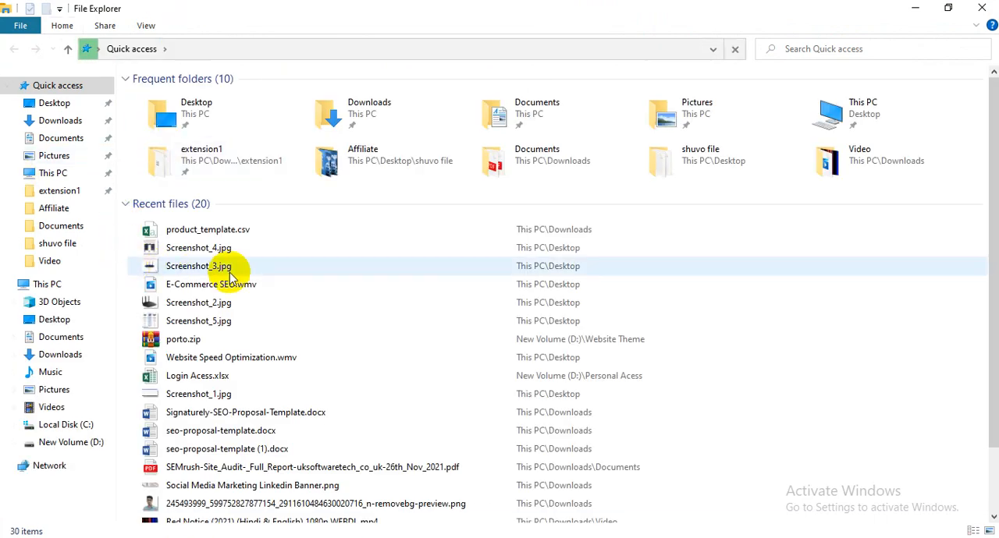
pyautogui.doubleClick(360, 103)
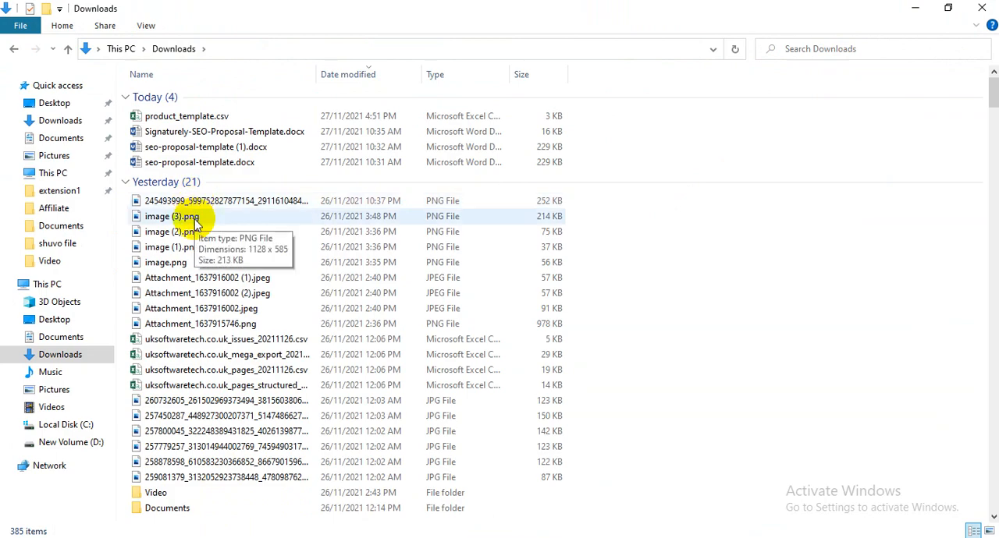
pyautogui.click(196, 220)
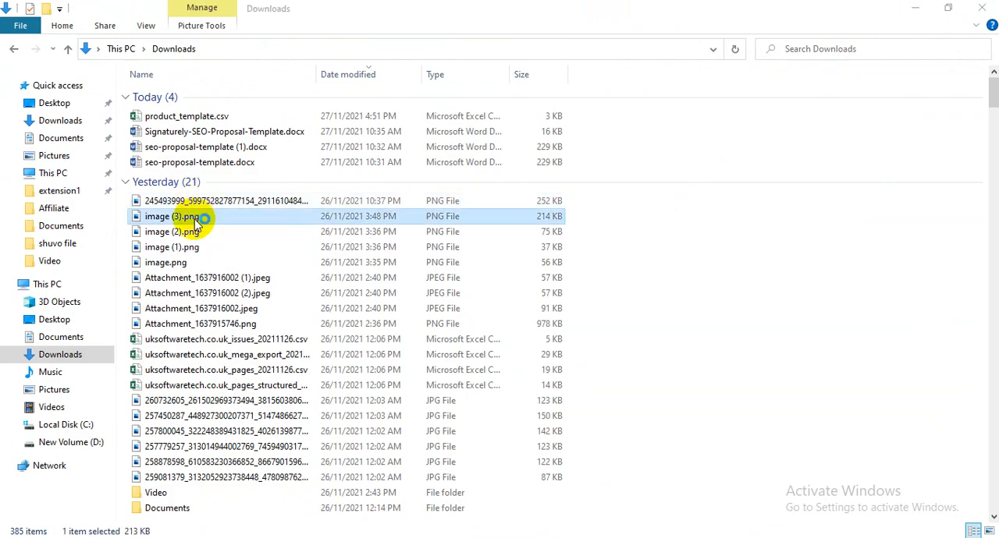
pyautogui.doubleClick(196, 220)
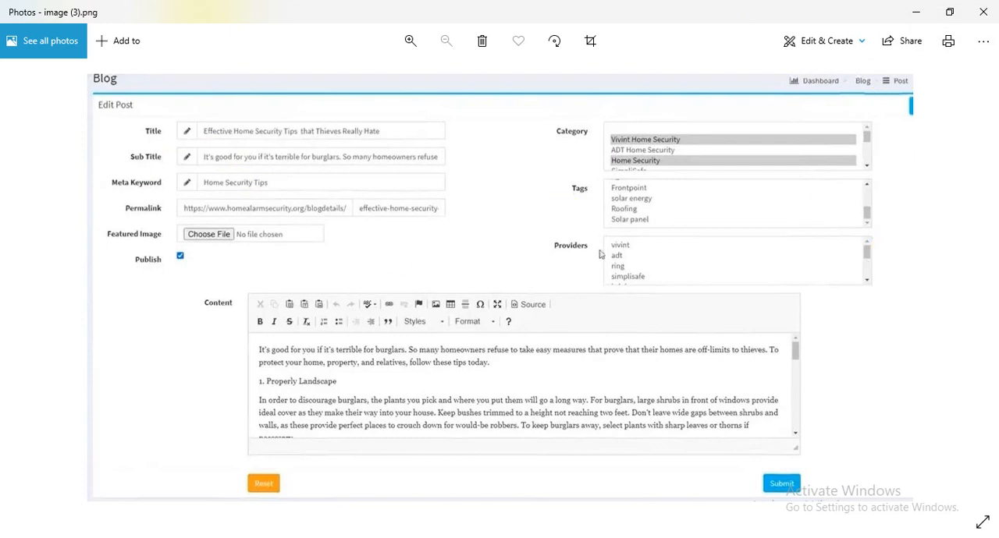
pyautogui.moveTo(229, 537)
pyautogui.click(983, 13)
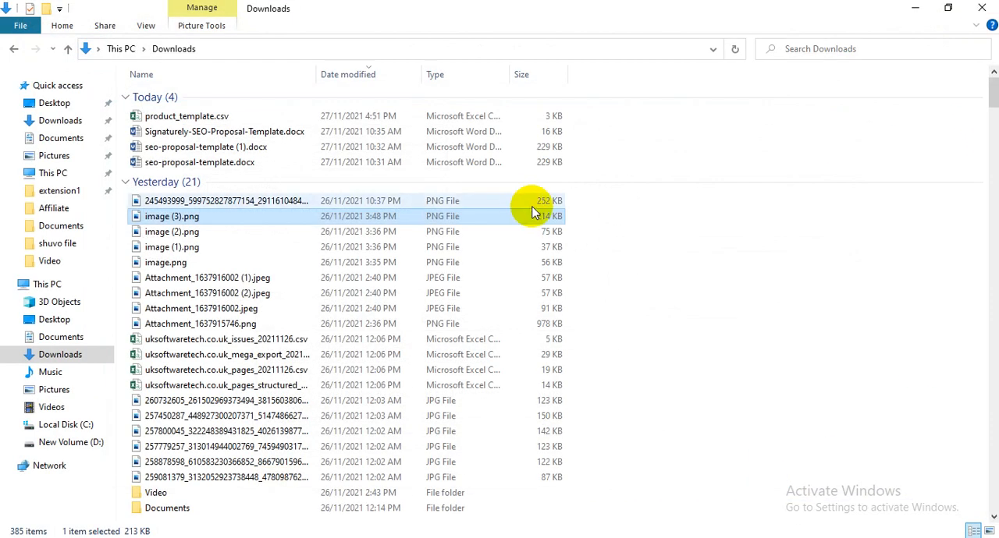
pyautogui.click(980, 8)
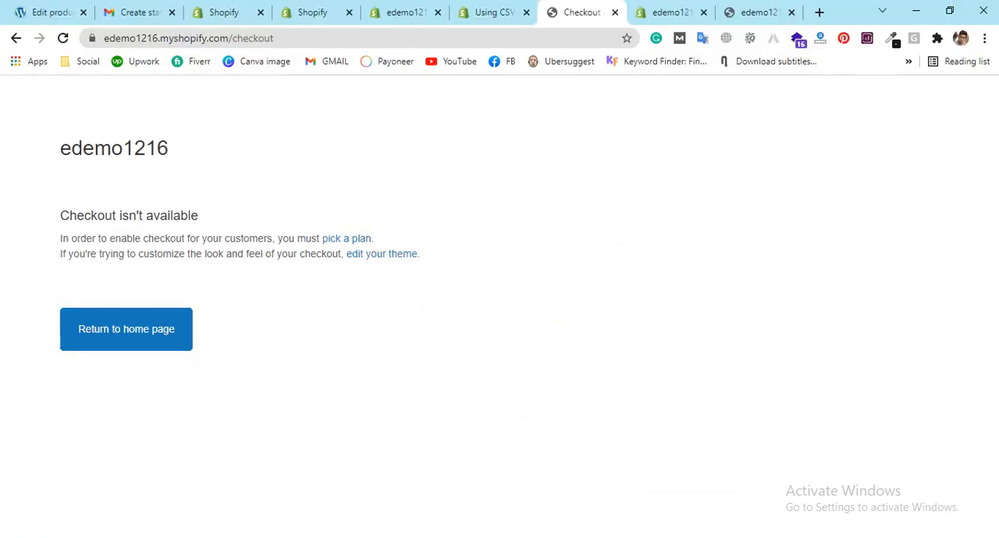
# Step: Return to the edemo1216 store settings and open the Plan settings
pyautogui.click(205, 12)
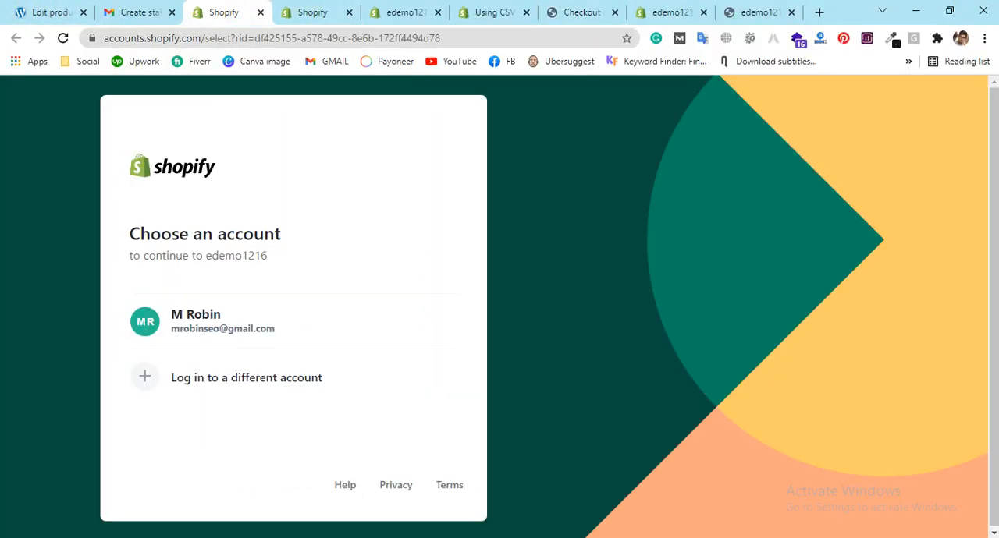
pyautogui.click(308, 11)
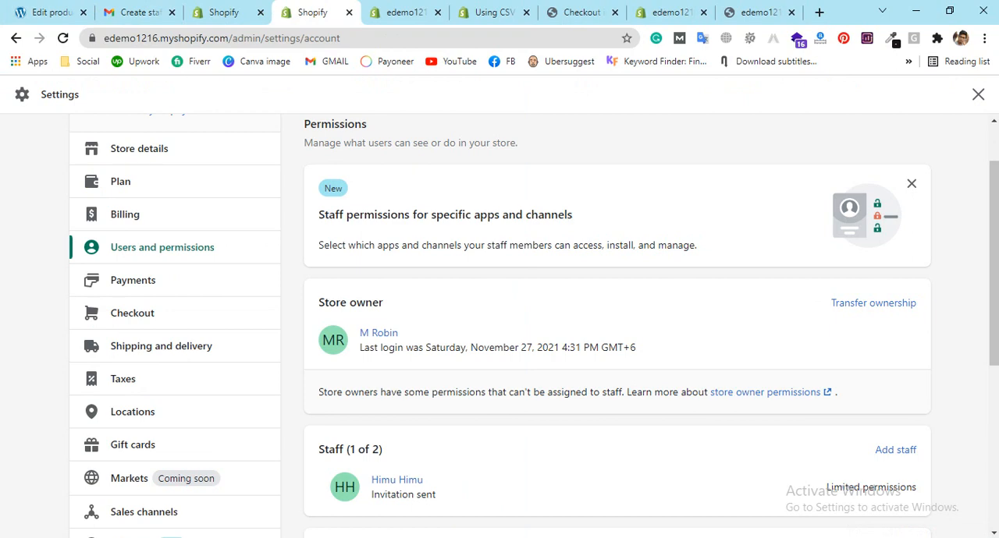
pyautogui.scroll(1, 118, 201)
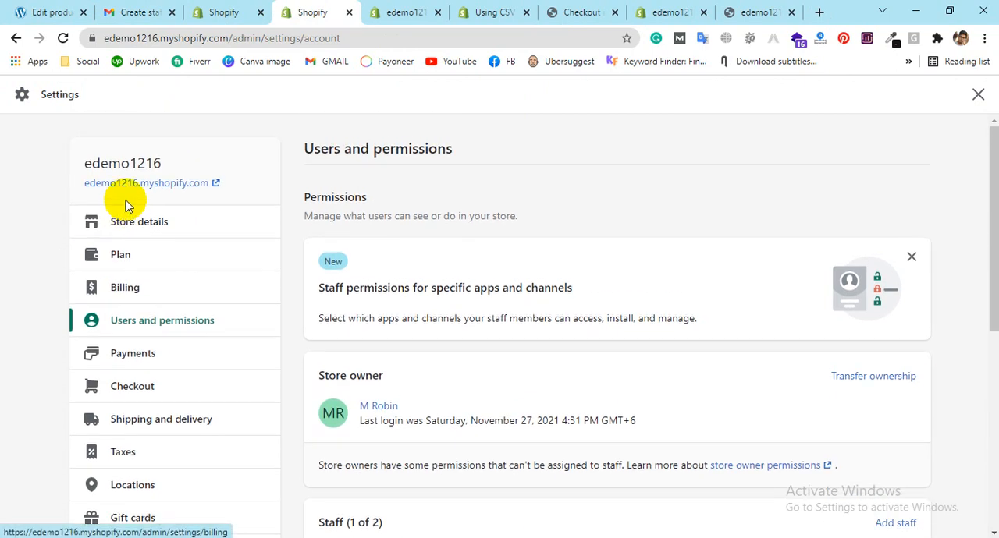
pyautogui.click(115, 264)
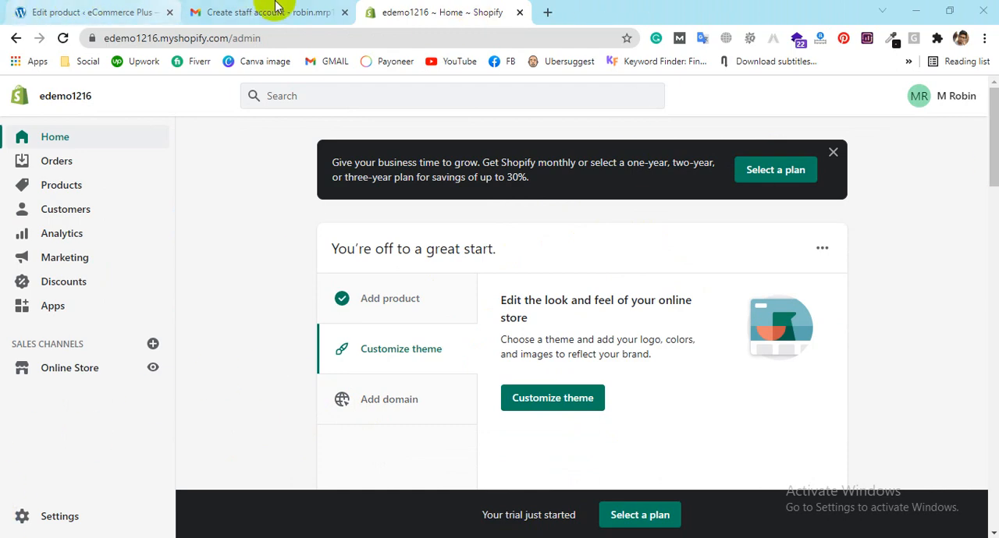
# Step: Start adding a custom domain from the store's home setup guide and choose to connect an existing domain
pyautogui.click(392, 401)
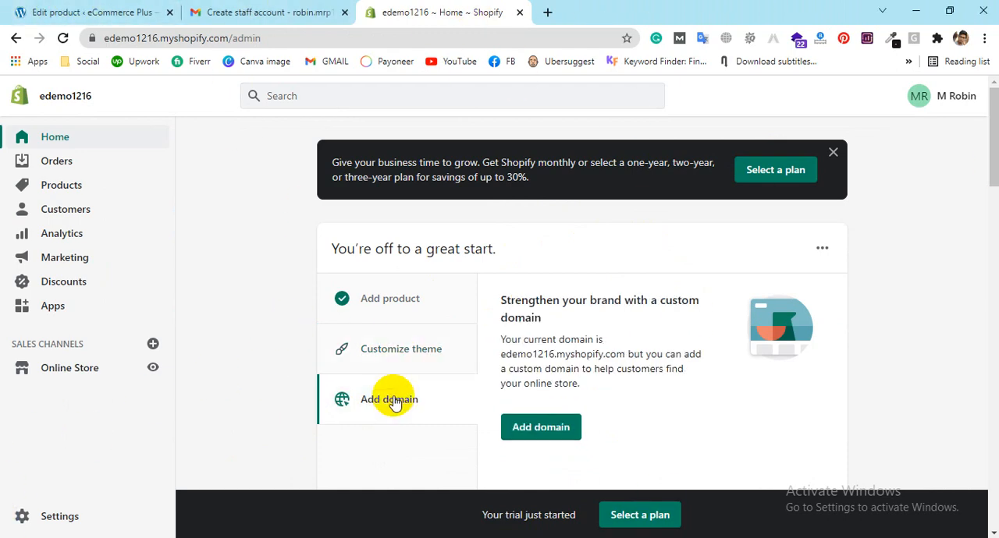
pyautogui.click(550, 430)
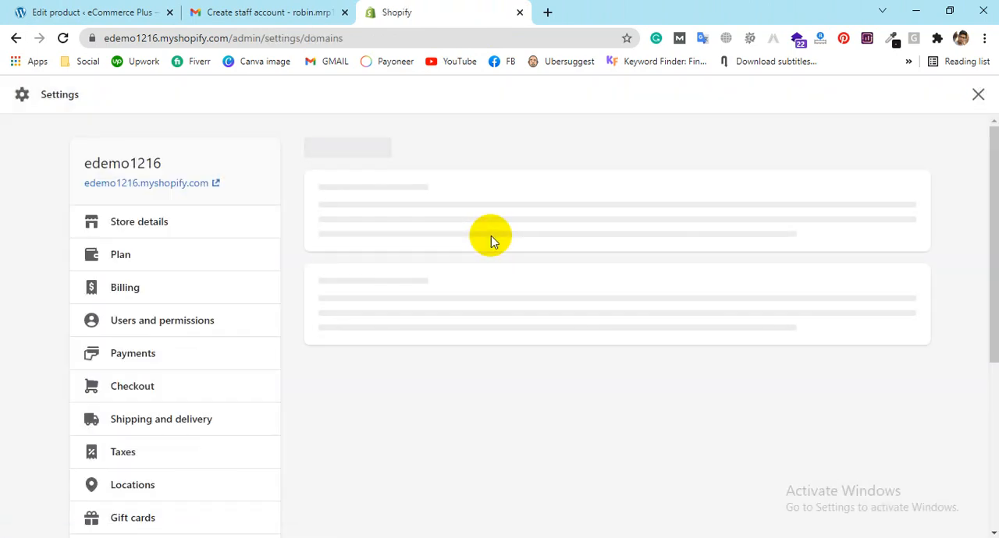
pyautogui.scroll(-4, 473, 250)
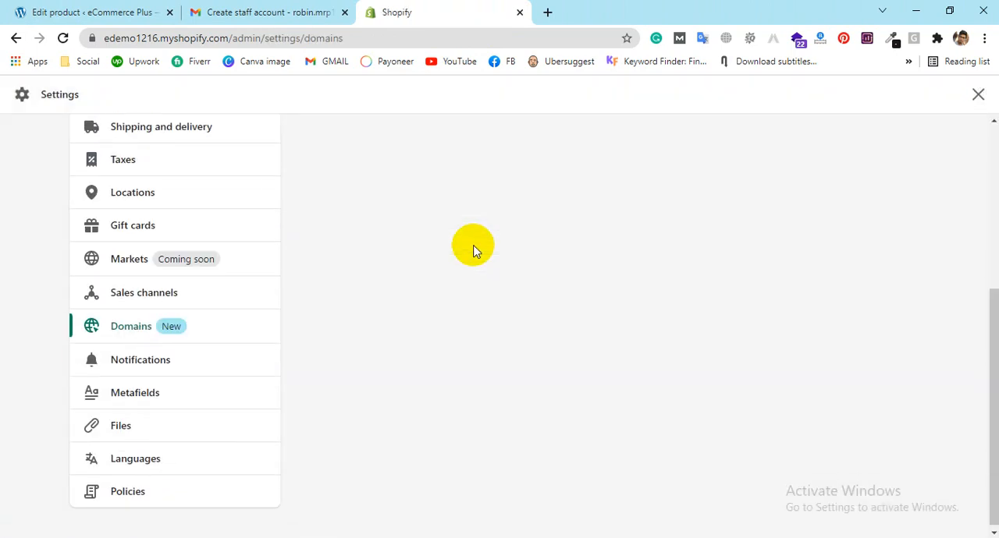
pyautogui.scroll(3, 468, 257)
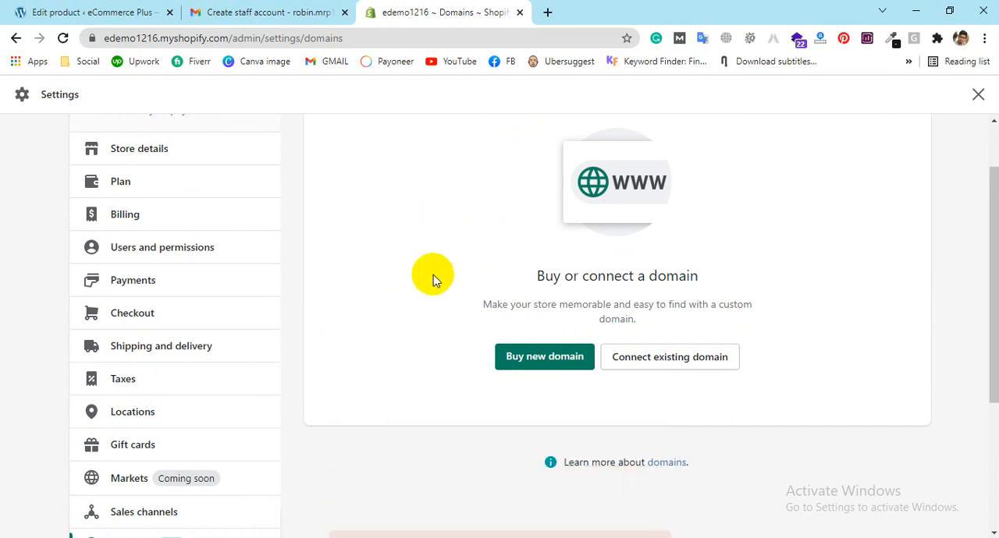
pyautogui.click(636, 371)
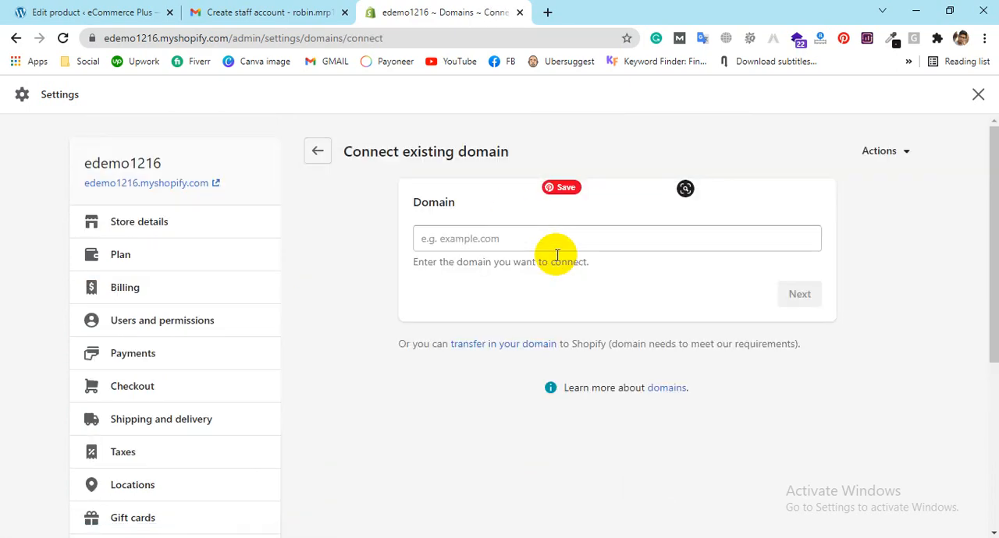
# Step: Enter hellofreelancerbd.com as the existing domain to connect and continue to the provider instructions
pyautogui.click(434, 239)
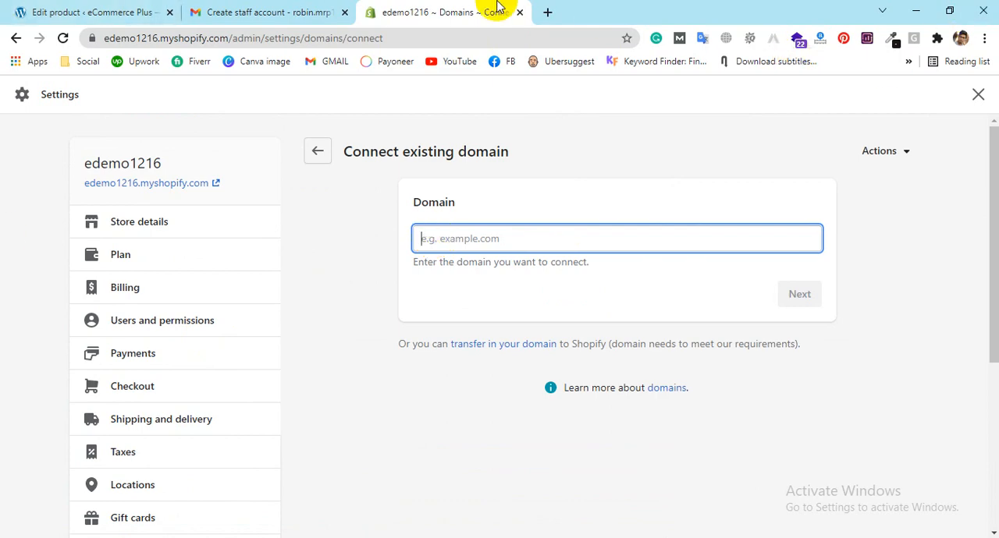
pyautogui.write('hello')
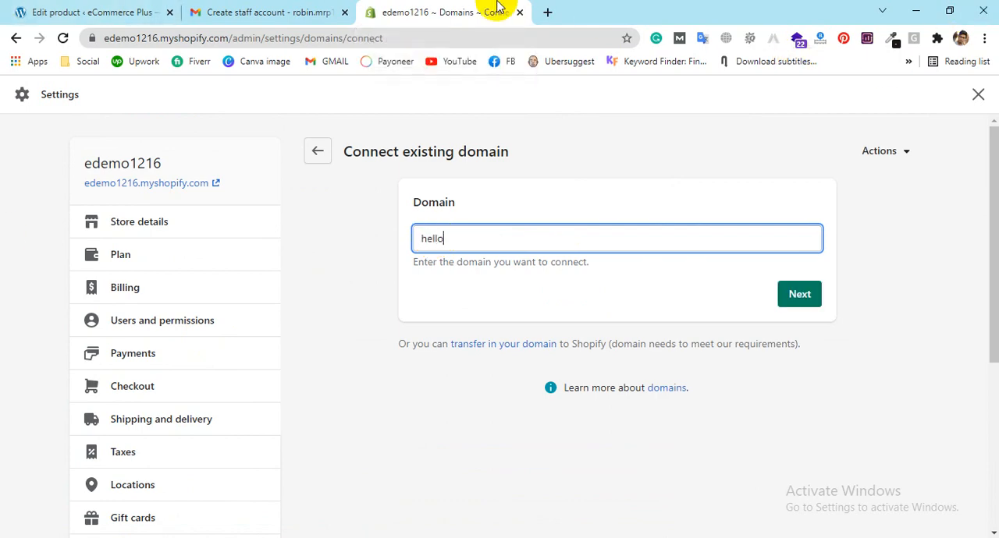
pyautogui.write('freelancerbd.com')
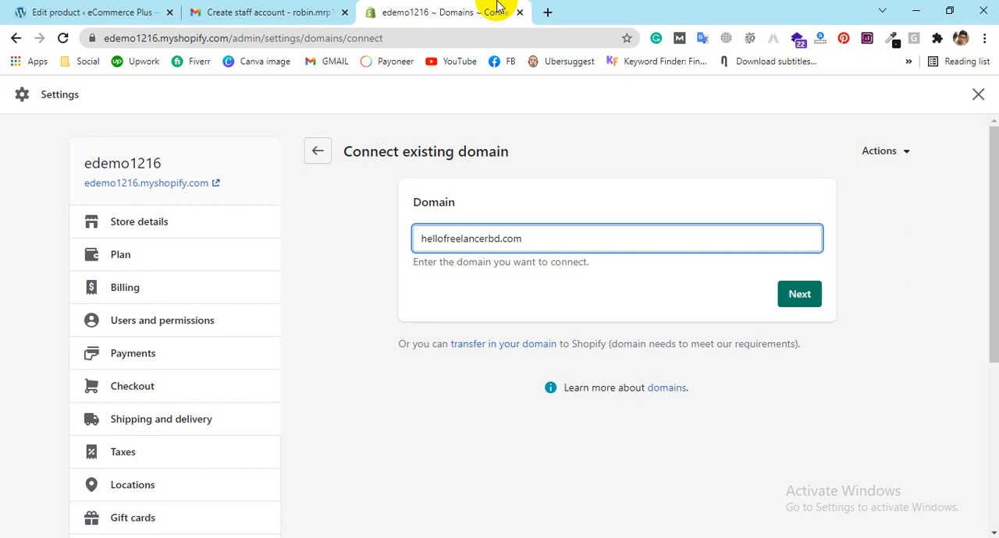
pyautogui.click(819, 296)
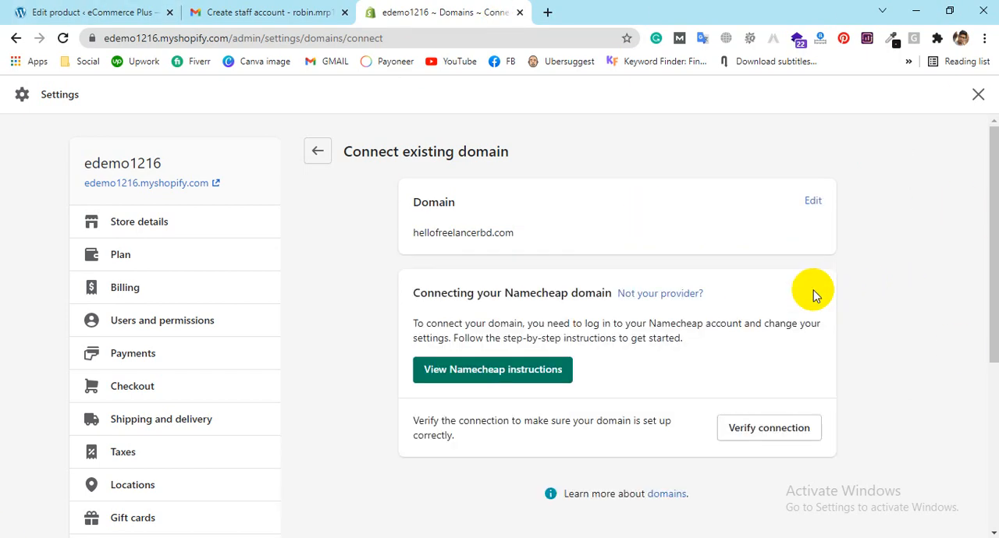
# Step: Open the Namecheap connection instructions and skim the help article on connecting a third-party domain to Shopify
pyautogui.moveTo(419, 293); pyautogui.dragTo(579, 291)
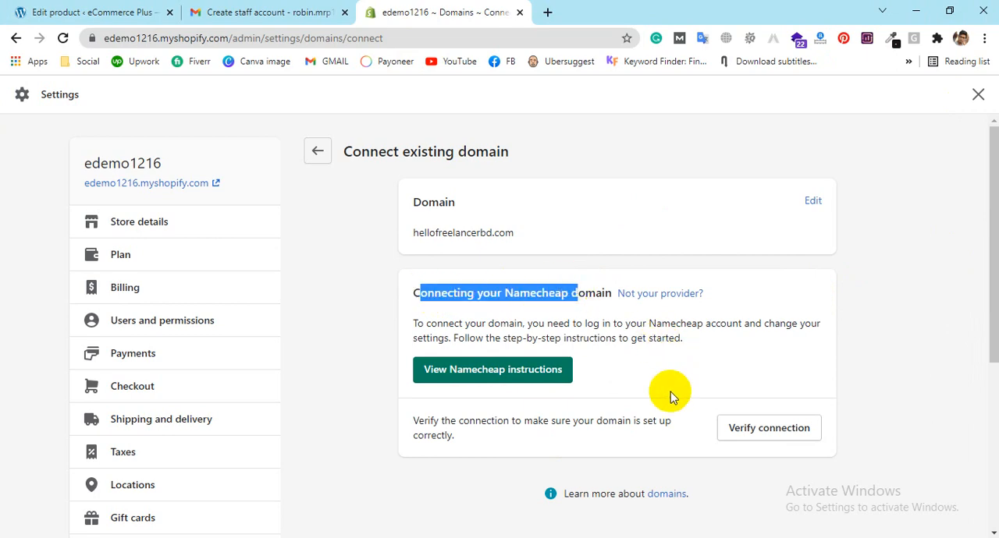
pyautogui.click(502, 373)
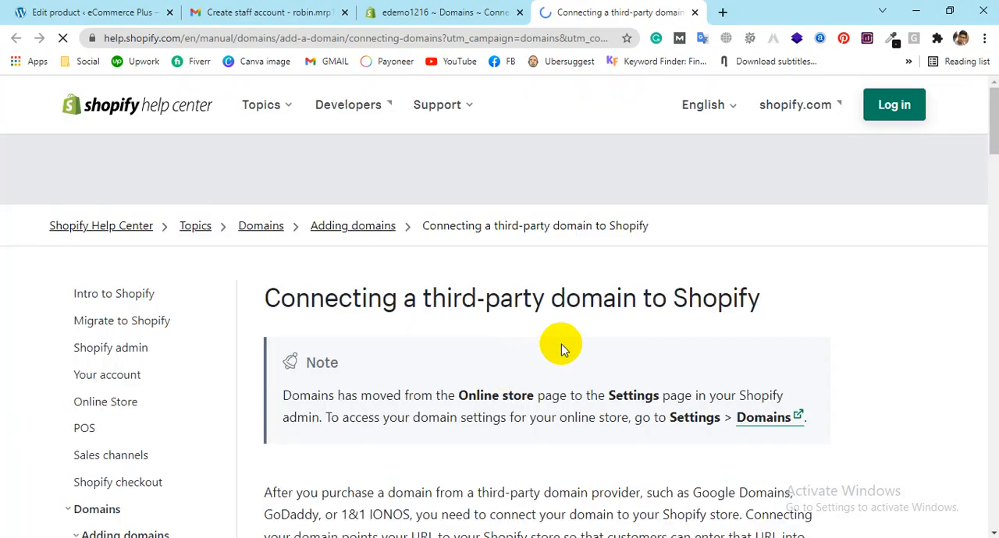
pyautogui.scroll(-2, 558, 313)
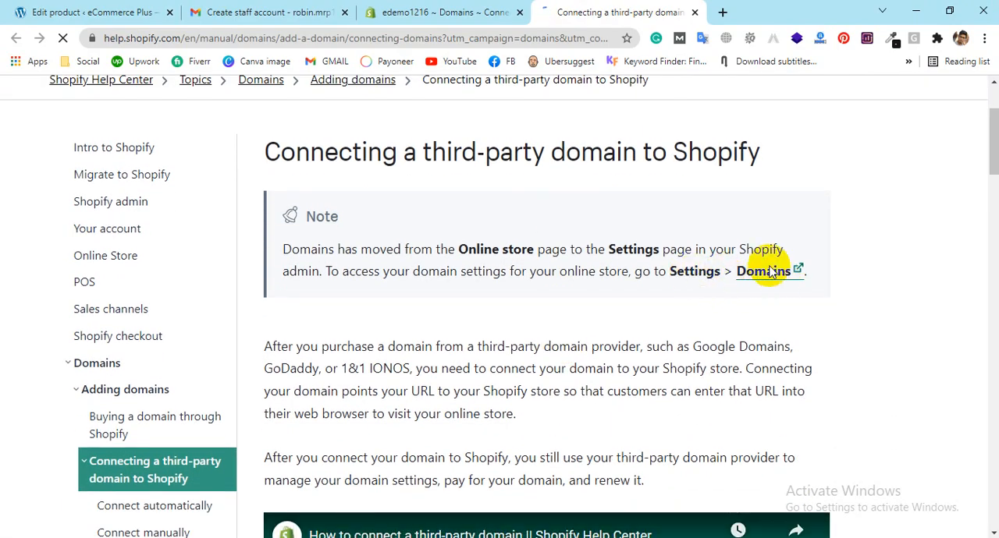
pyautogui.scroll(-4, 668, 261)
pyautogui.scroll(-2, 579, 367)
pyautogui.scroll(9, 546, 312)
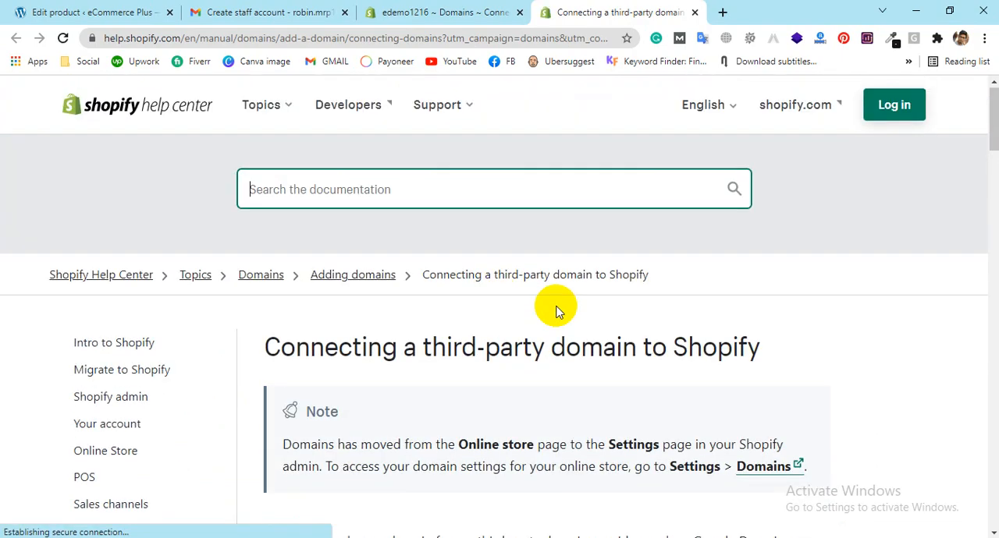
pyautogui.scroll(-6, 562, 322)
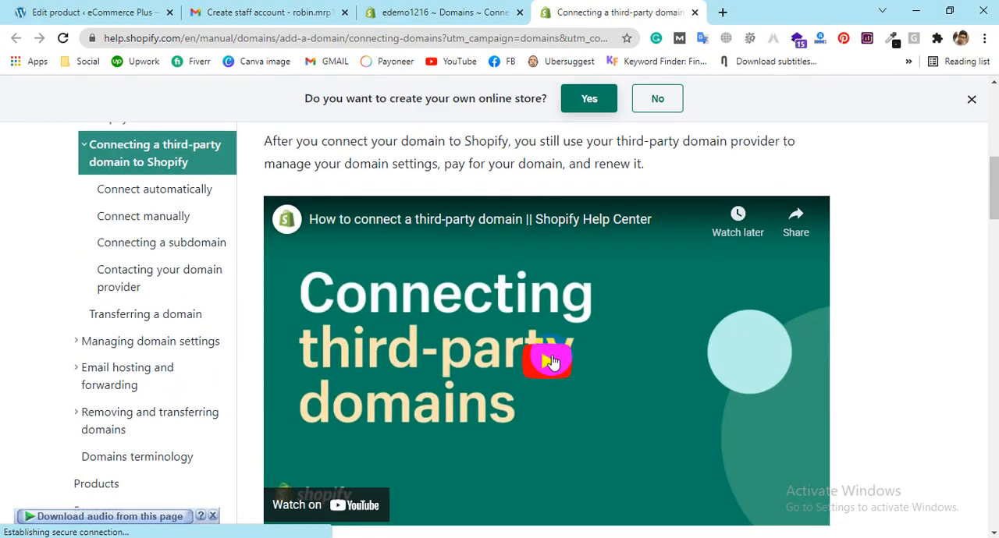
# Step: Play the help article's video on connecting a third-party domain, skipping ahead through it to about 1:59
pyautogui.click(552, 365)
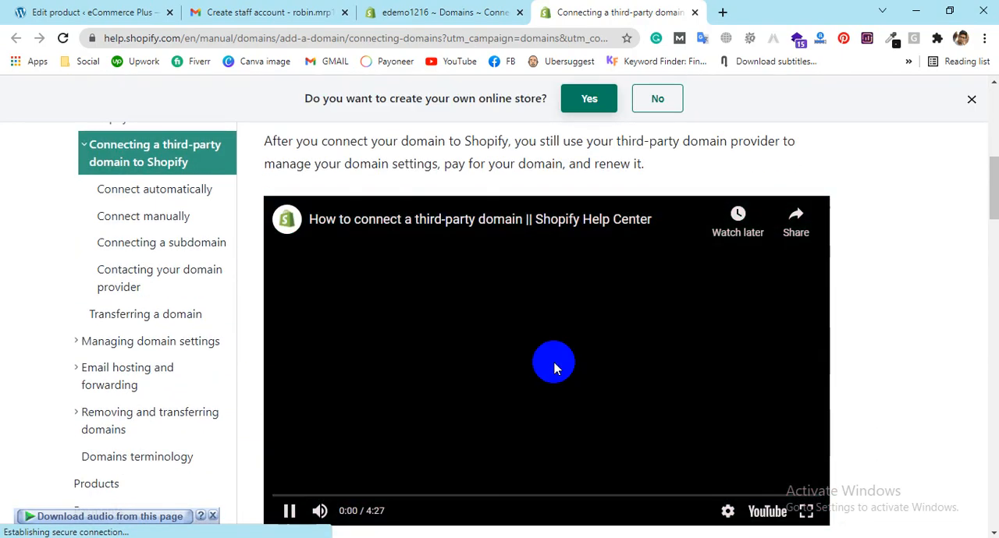
pyautogui.scroll(-1, 917, 350)
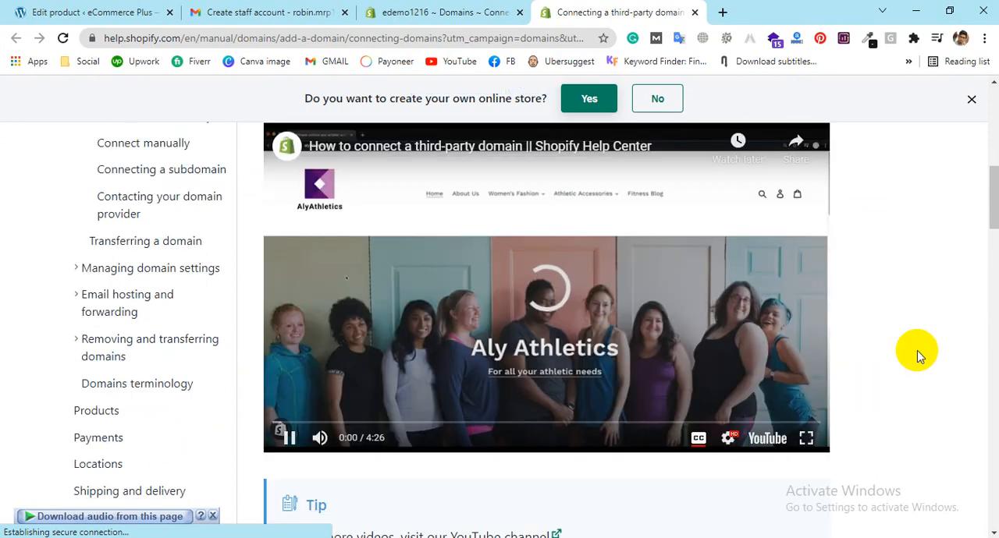
pyautogui.click(349, 427)
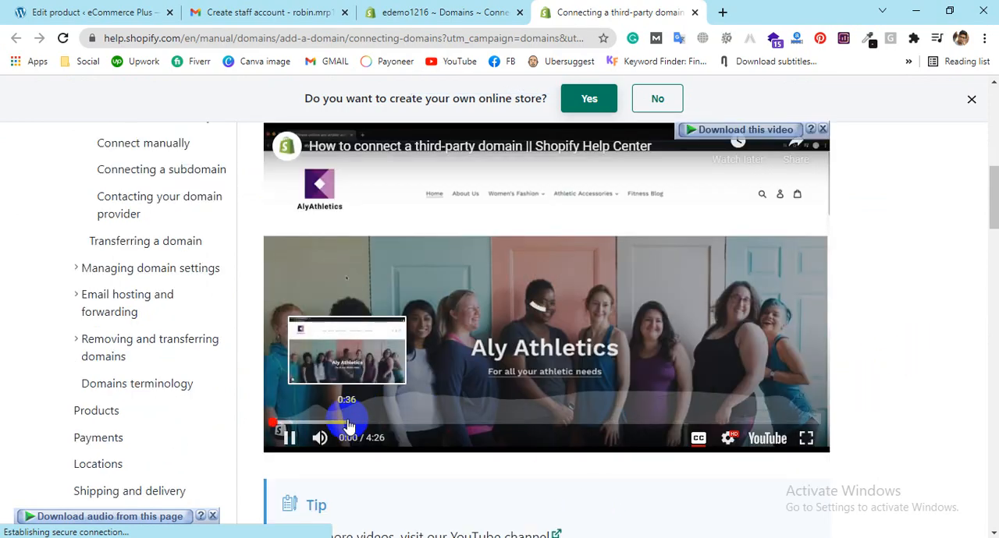
pyautogui.click(387, 426)
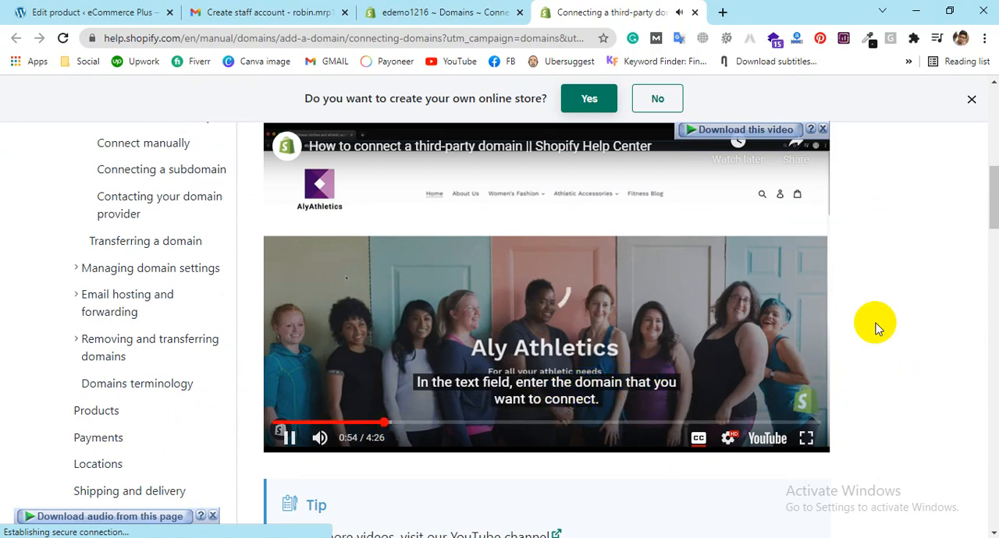
pyautogui.scroll(1, 914, 316)
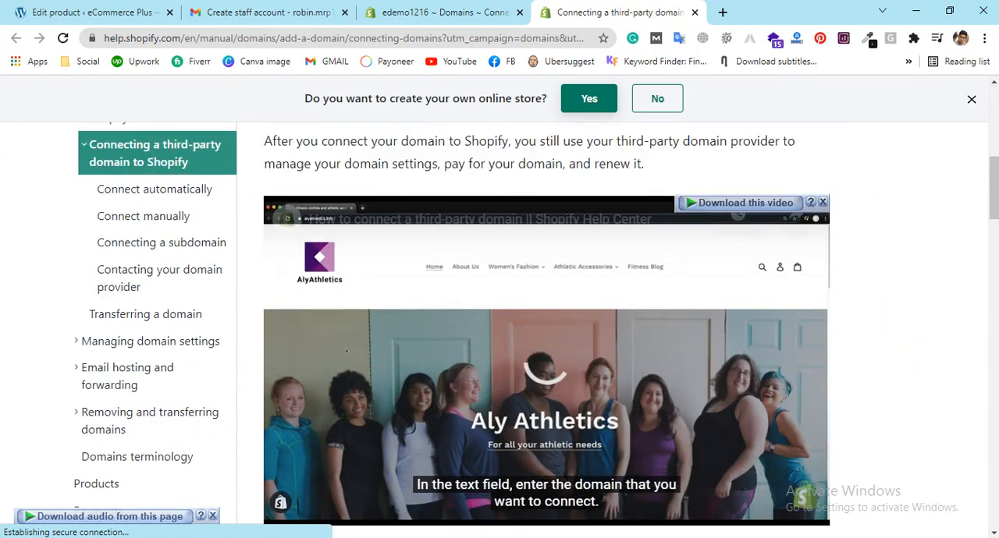
pyautogui.scroll(-1, 546, 328)
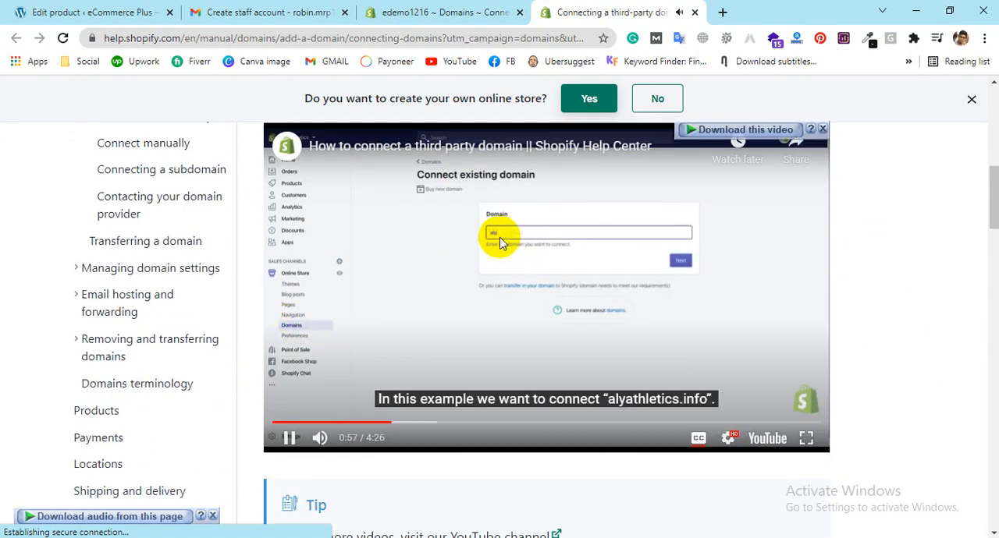
pyautogui.click(516, 423)
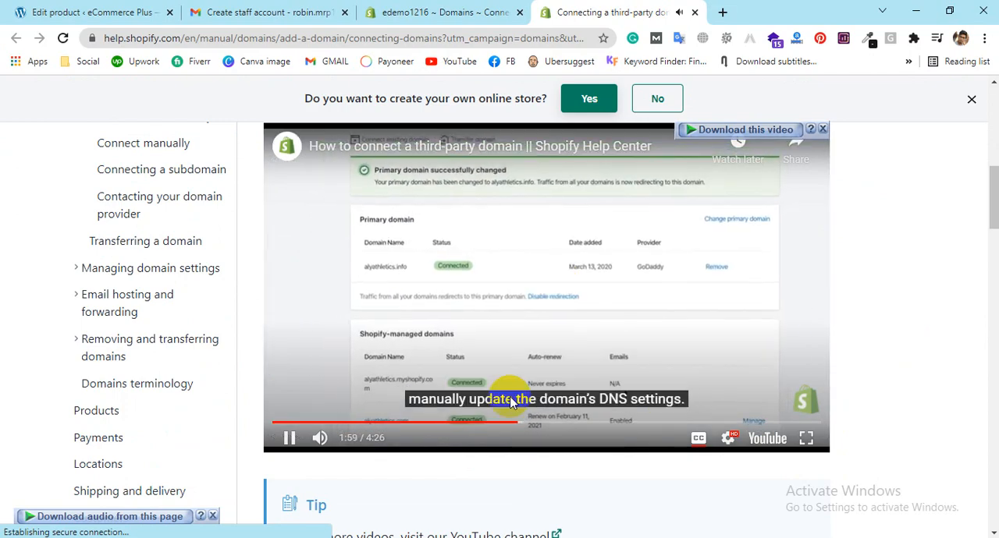
# Step: Return to the store's domain connection page, verify the hellofreelancerbd.com connection, and review the CNAME and A record requirements
pyautogui.click(392, 10)
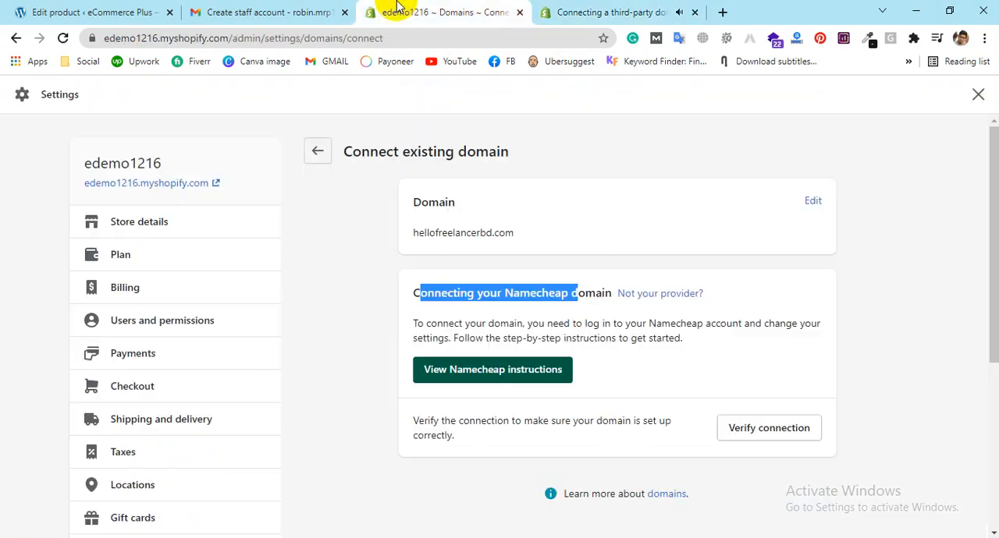
pyautogui.click(797, 429)
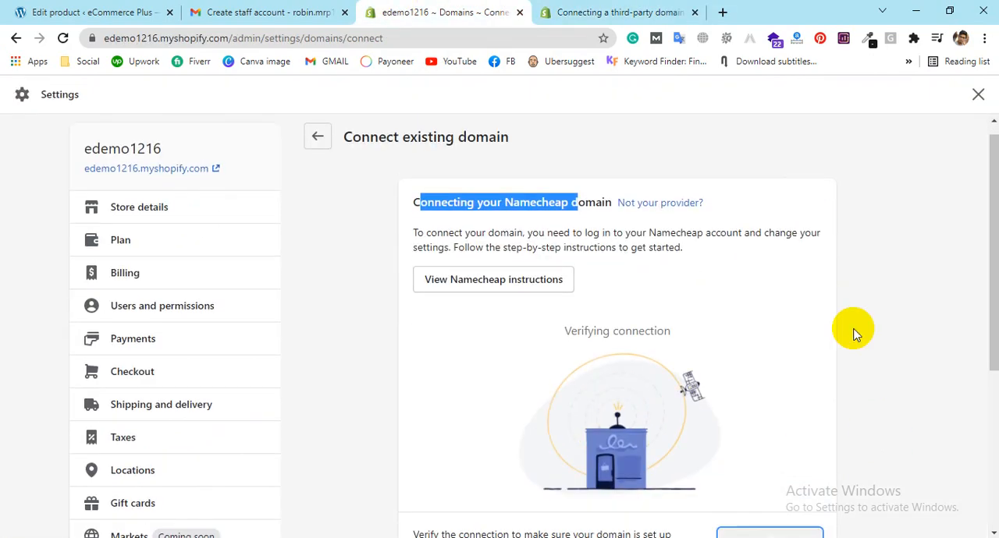
pyautogui.scroll(-2, 855, 334)
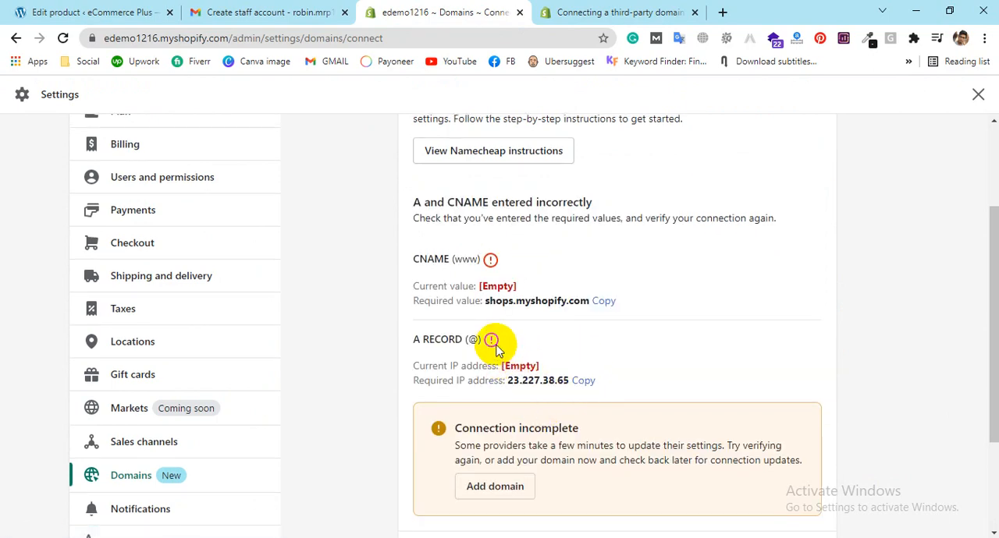
pyautogui.scroll(1, 495, 349)
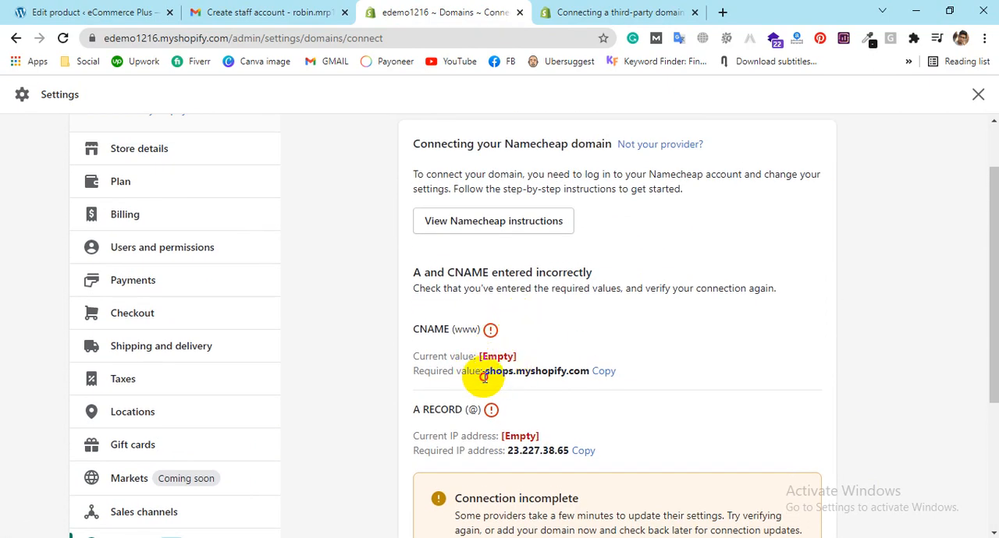
# Step: Check the required CNAME value and the incomplete-connection notice, consulting the domain help article briefly before returning to the store's domain page
pyautogui.moveTo(483, 378); pyautogui.dragTo(583, 375)
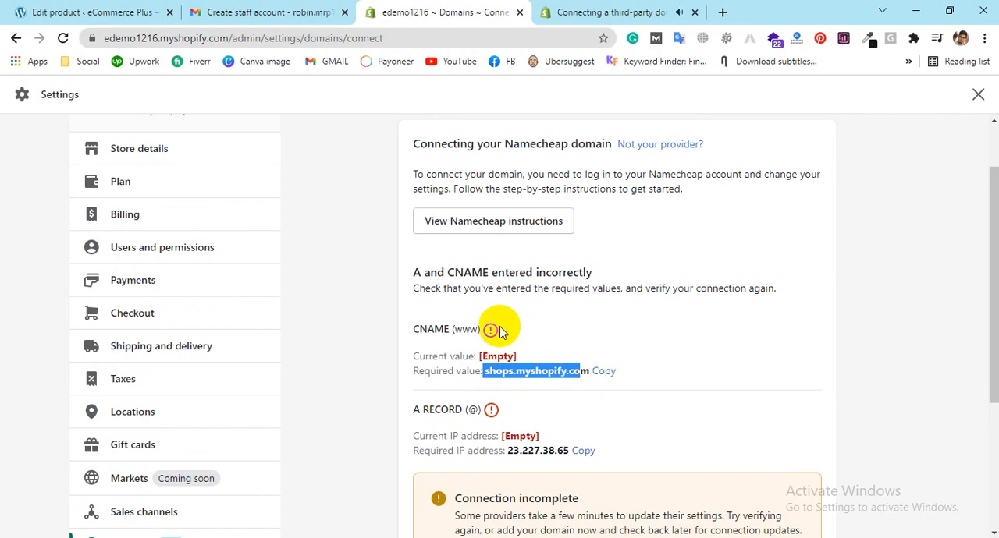
pyautogui.scroll(-2, 444, 324)
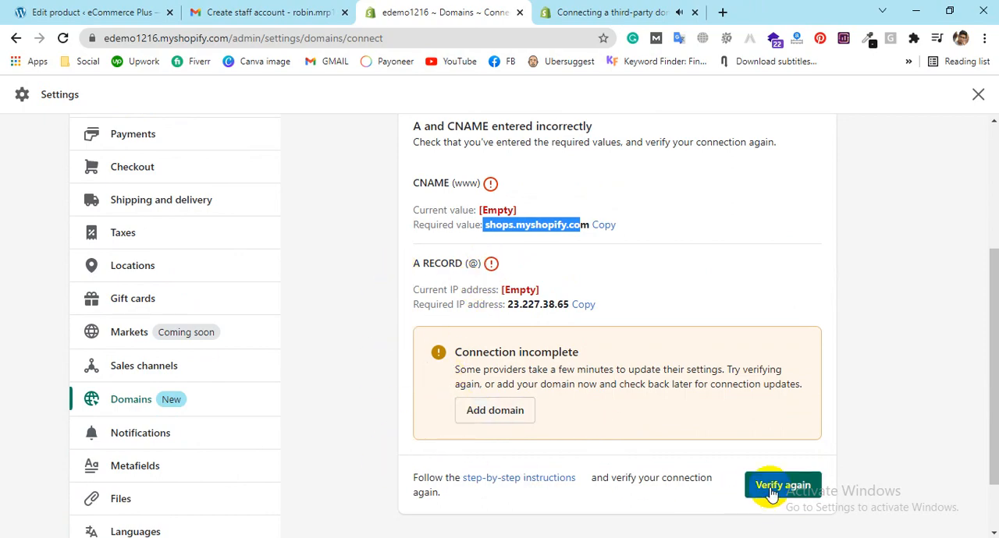
pyautogui.click(540, 12)
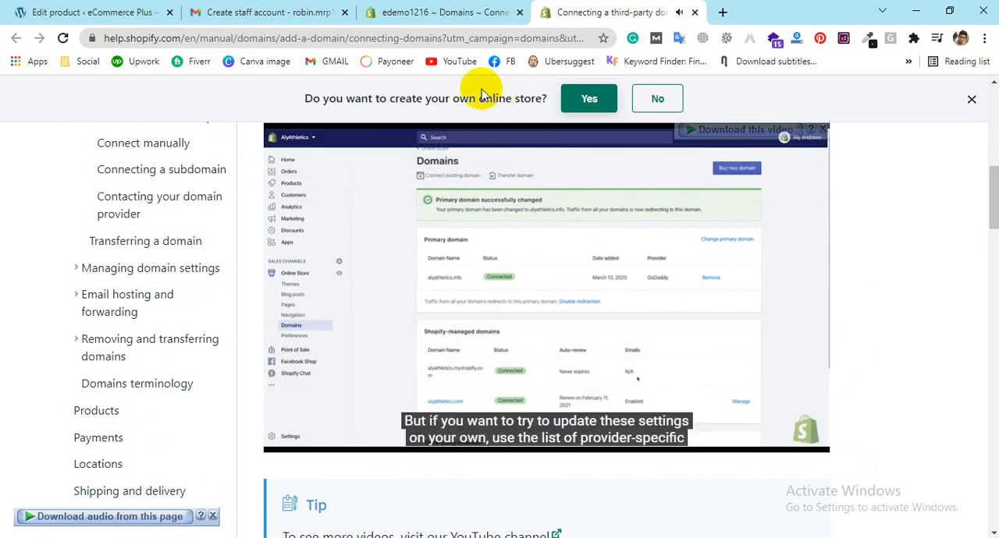
pyautogui.click(408, 11)
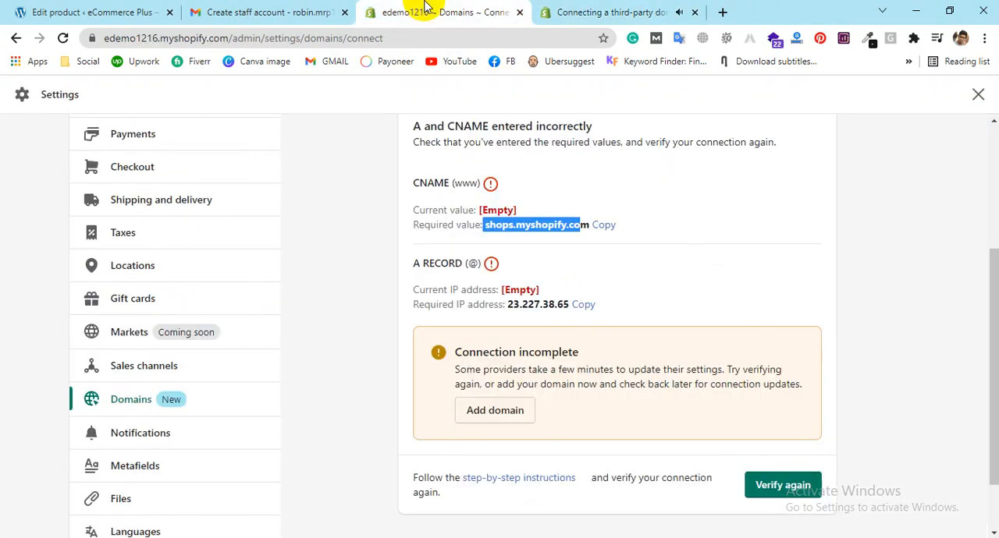
pyautogui.scroll(2, 323, 391)
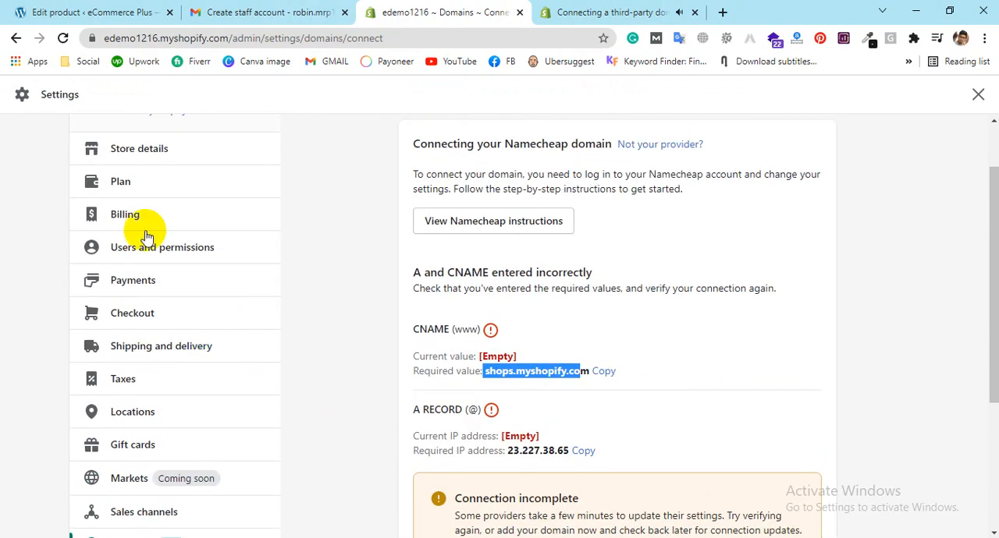
# Step: Close the domain help article and review the payment methods, subscriptions and current billing cycle in the store's billing settings
pyautogui.click(127, 216)
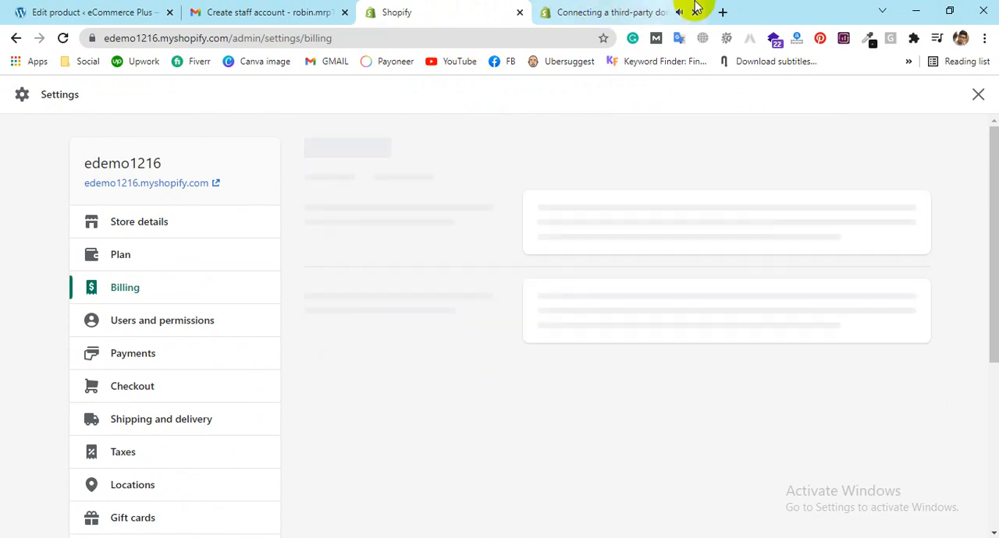
pyautogui.click(694, 12)
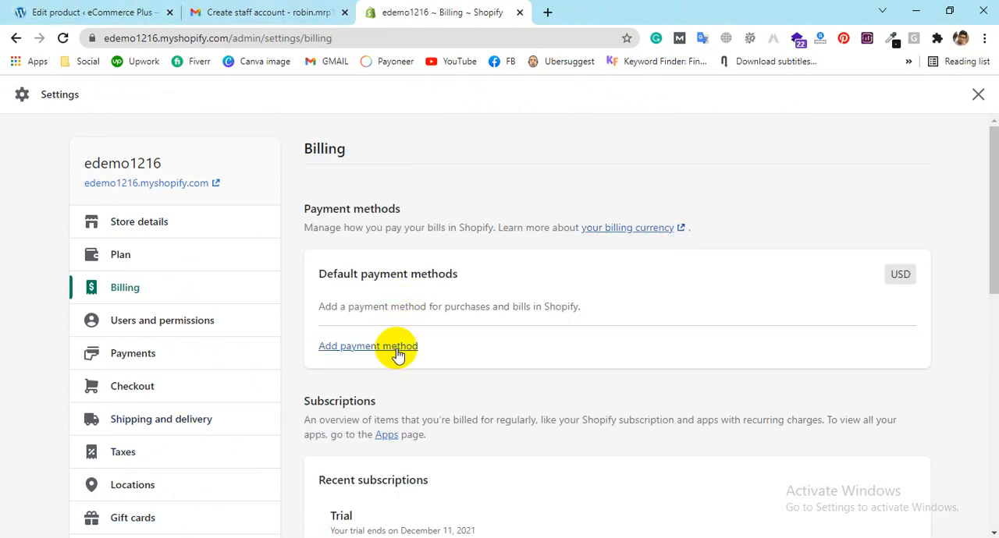
pyautogui.scroll(-2, 394, 359)
pyautogui.scroll(-1, 370, 365)
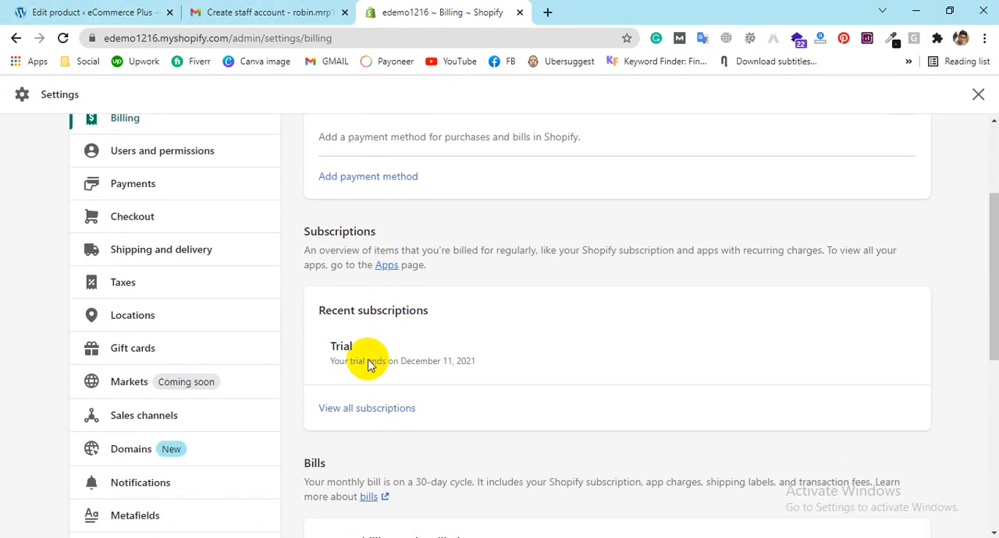
pyautogui.scroll(-3, 374, 359)
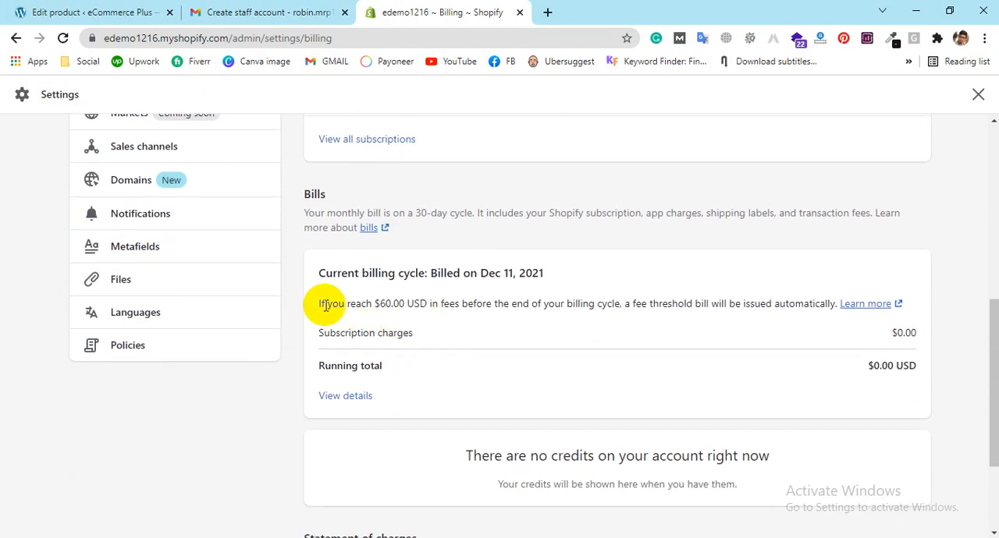
pyautogui.moveTo(320, 304); pyautogui.dragTo(669, 301)
pyautogui.click(671, 302)
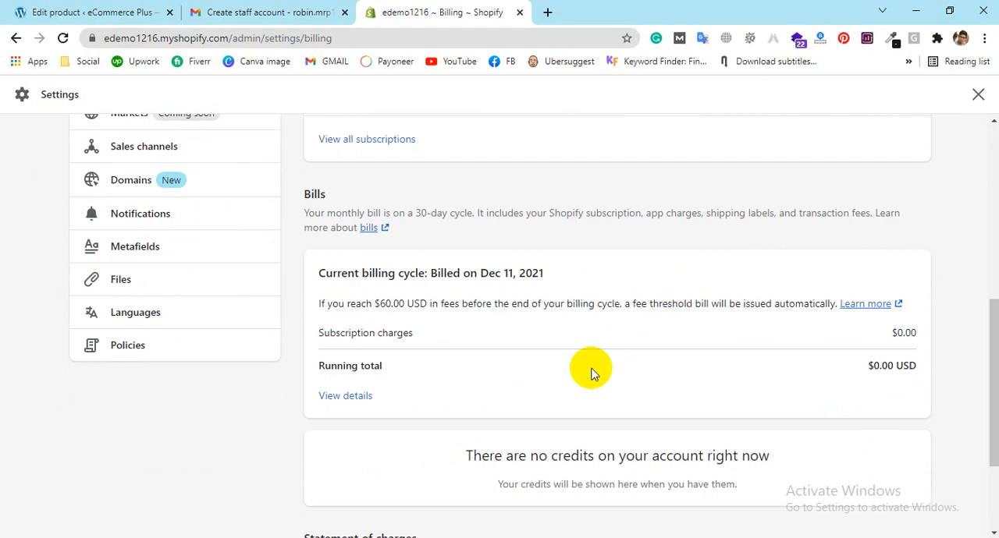
pyautogui.scroll(-2, 591, 373)
pyautogui.scroll(5, 591, 373)
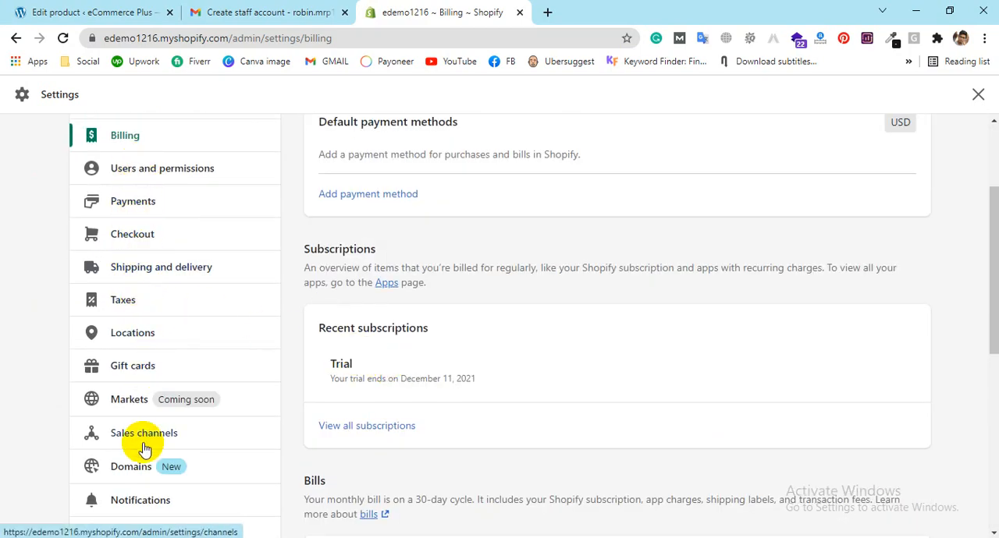
pyautogui.scroll(2, 128, 177)
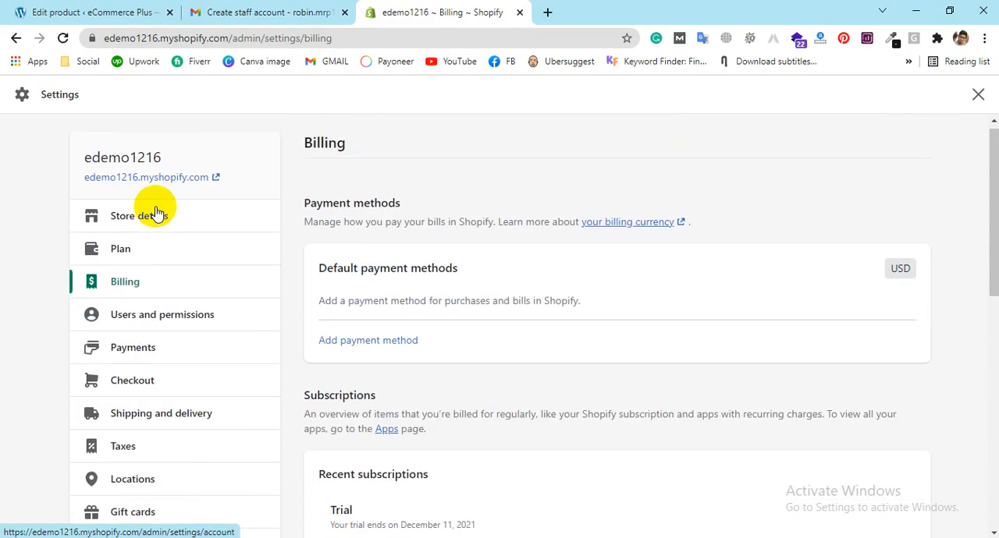
# Step: Open the plan selection from the store's plan settings and compare the staff and location limits of the Basic and Advanced Shopify plans
pyautogui.click(109, 250)
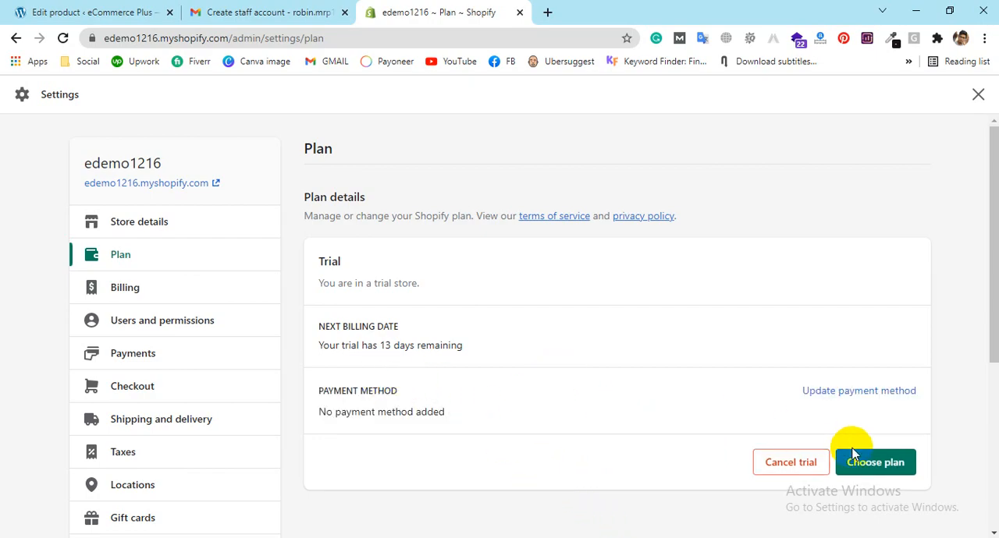
pyautogui.click(866, 467)
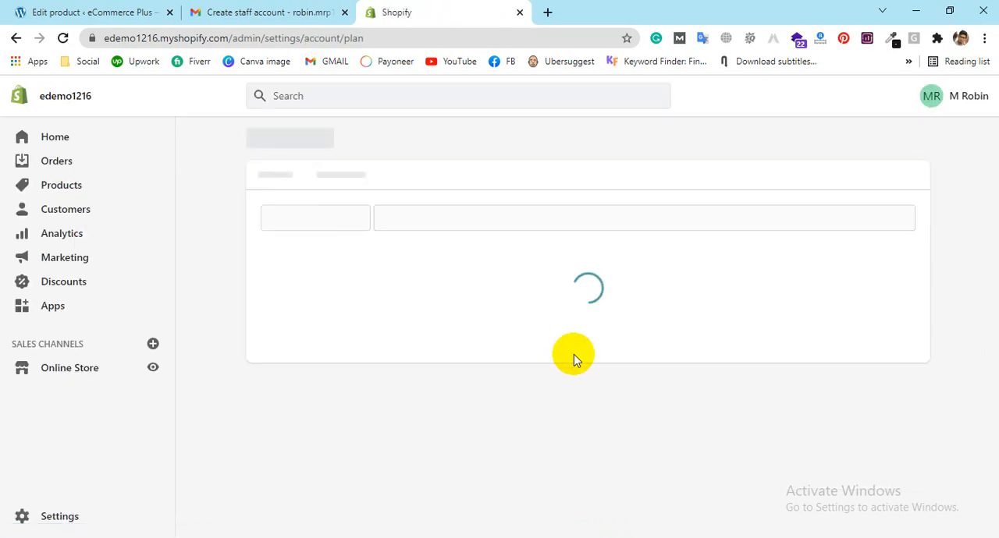
pyautogui.scroll(-3, 546, 328)
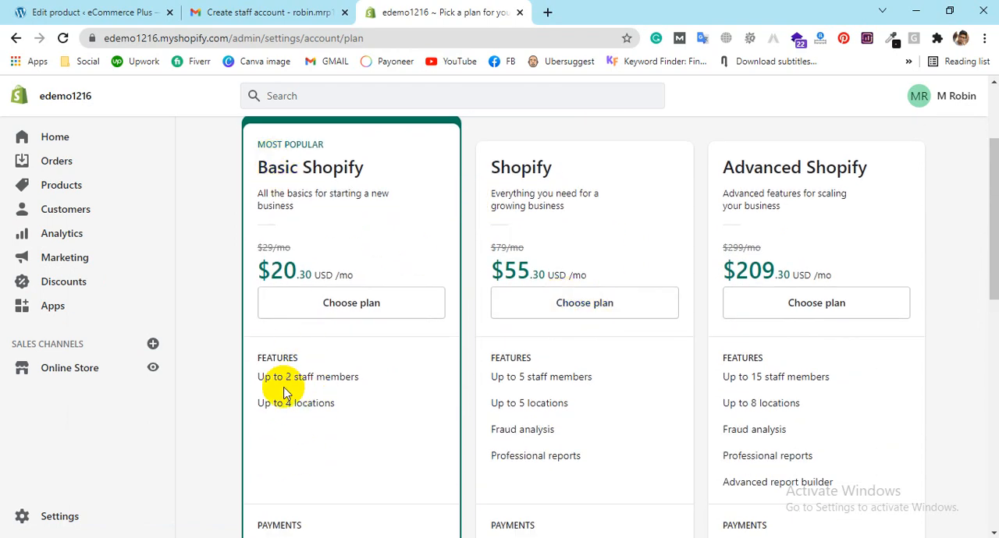
pyautogui.moveTo(284, 403); pyautogui.dragTo(395, 404)
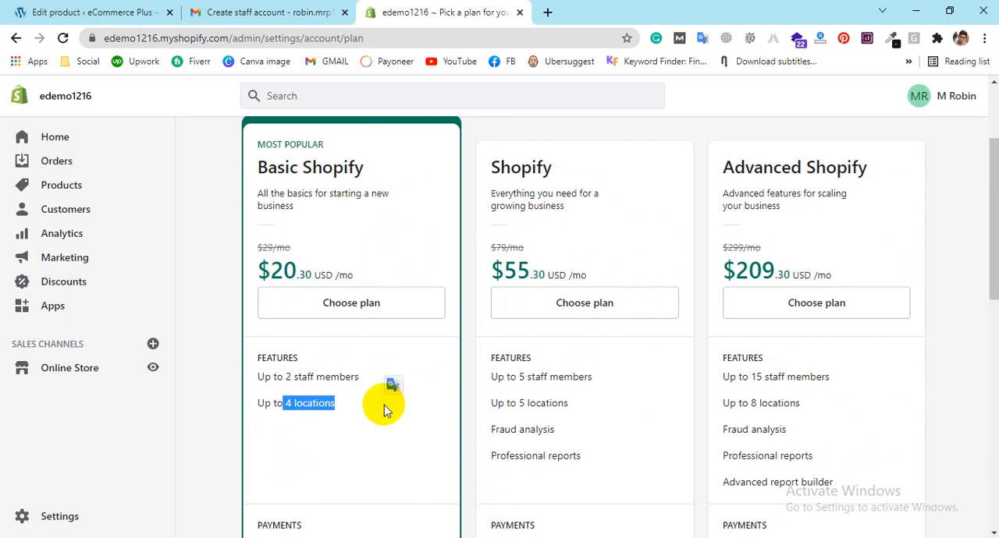
pyautogui.click(384, 405)
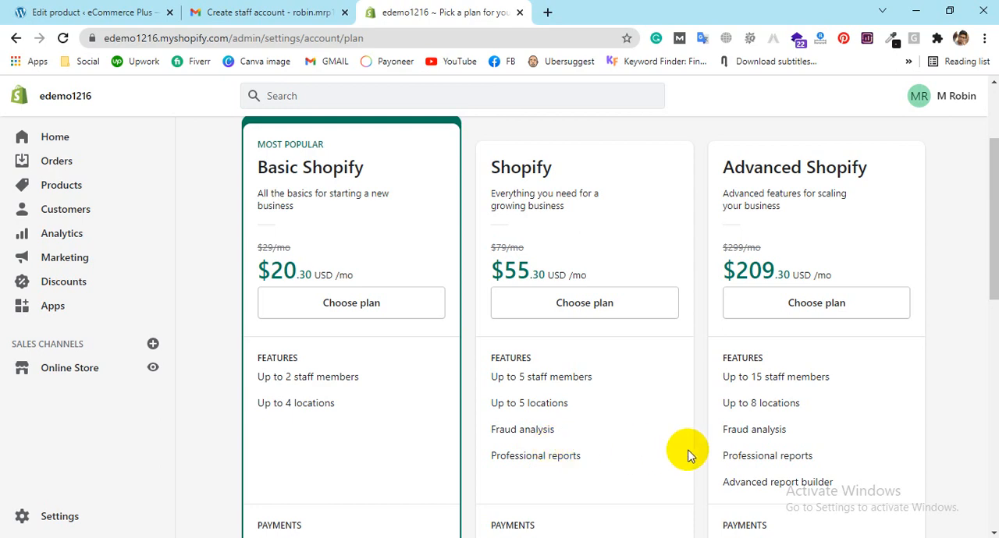
pyautogui.moveTo(749, 378); pyautogui.dragTo(845, 379)
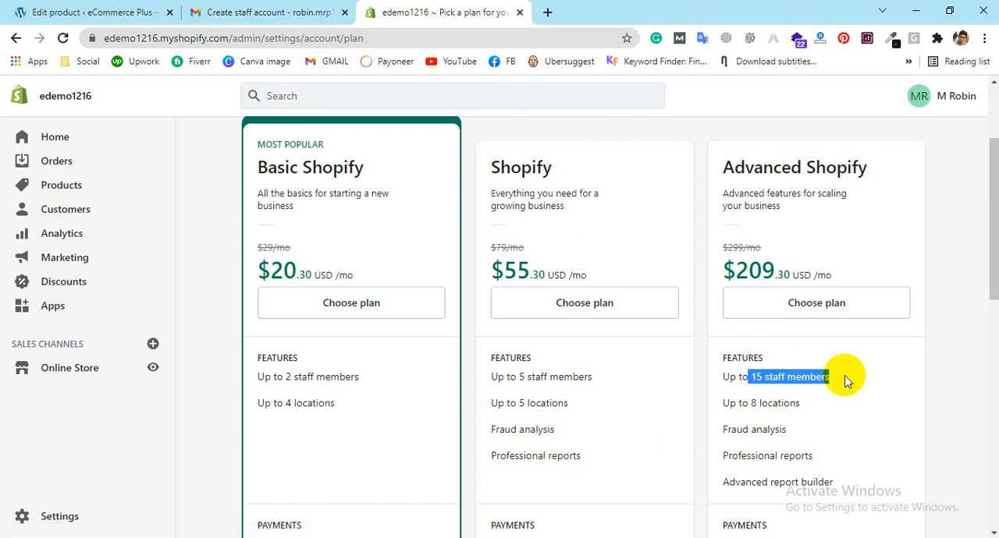
pyautogui.moveTo(738, 406); pyautogui.dragTo(772, 405)
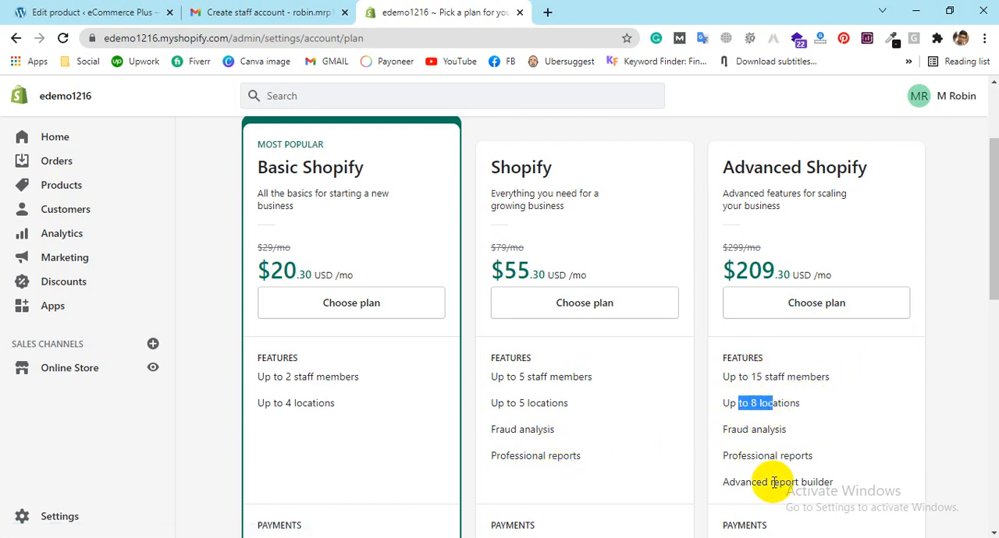
# Step: Examine the plans' transaction fees, shipping options and shared features, and return to the Basic Shopify plan's monthly price
pyautogui.scroll(-1, 772, 468)
pyautogui.scroll(-2, 764, 405)
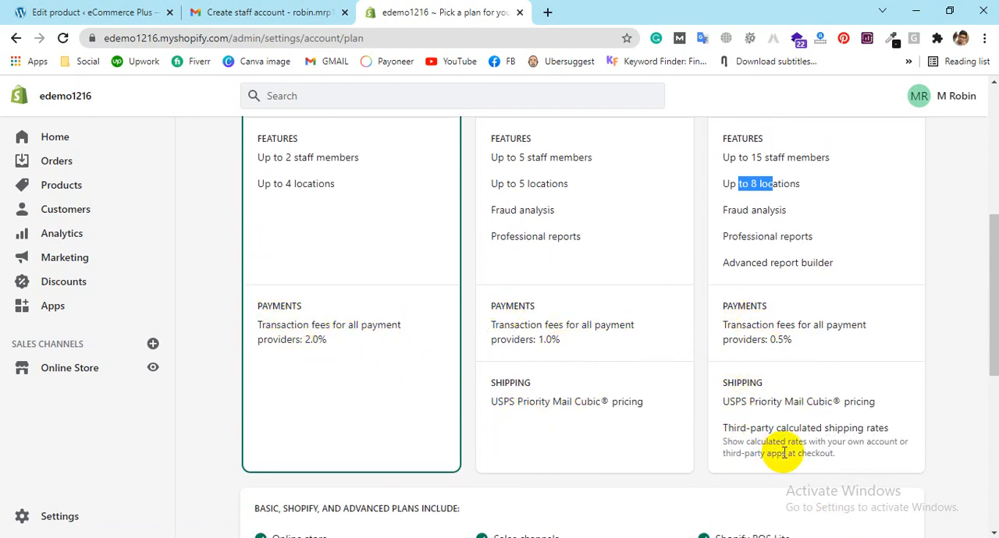
pyautogui.scroll(-3, 434, 376)
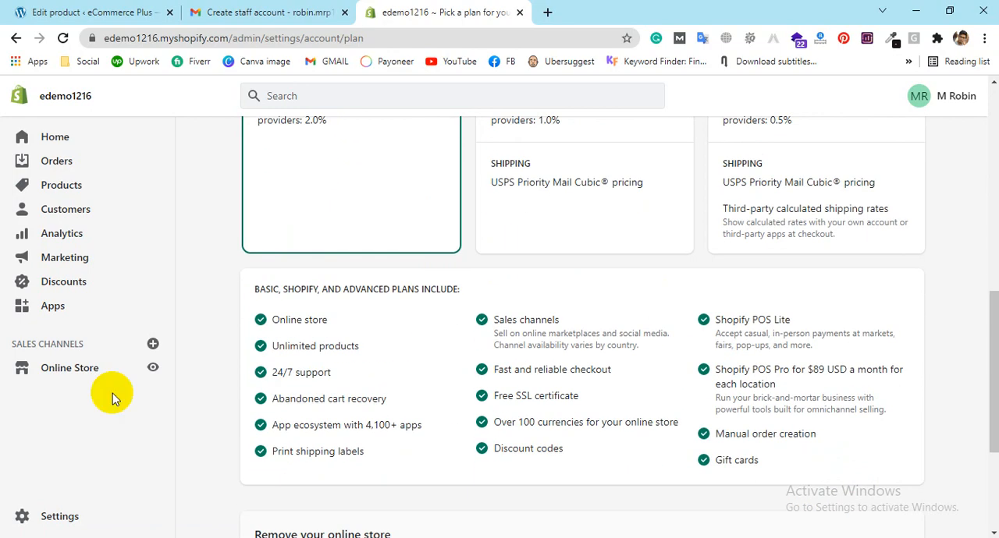
pyautogui.scroll(5, 546, 288)
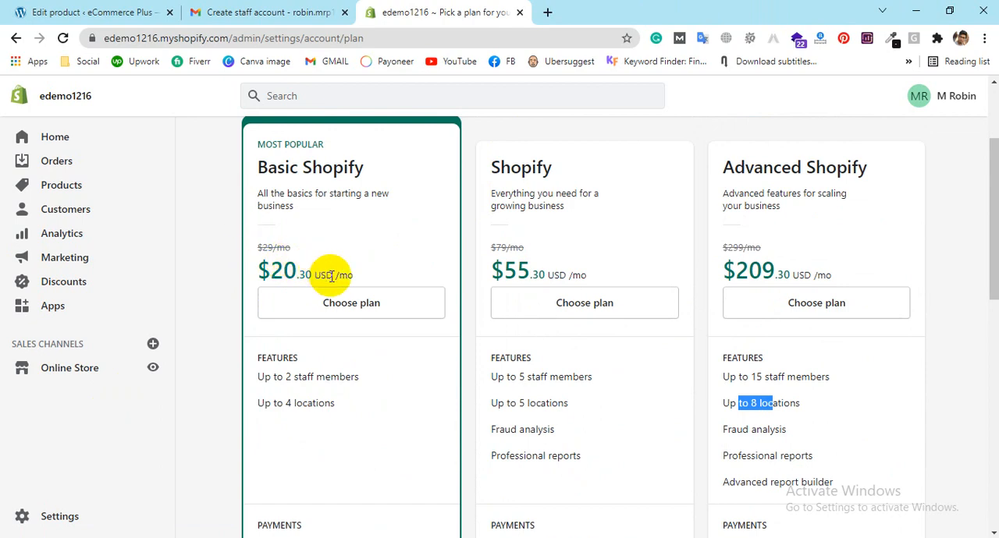
pyautogui.moveTo(331, 273); pyautogui.dragTo(392, 271)
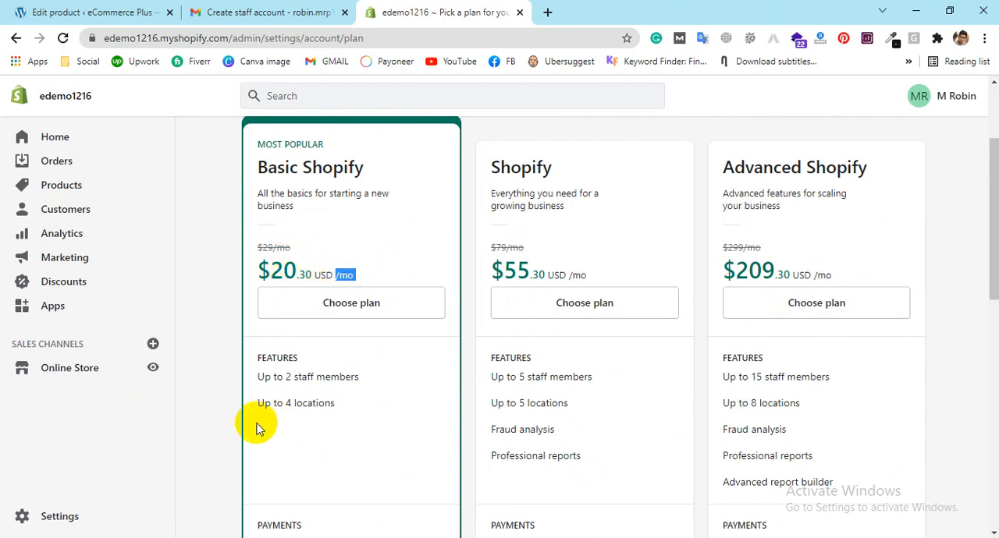